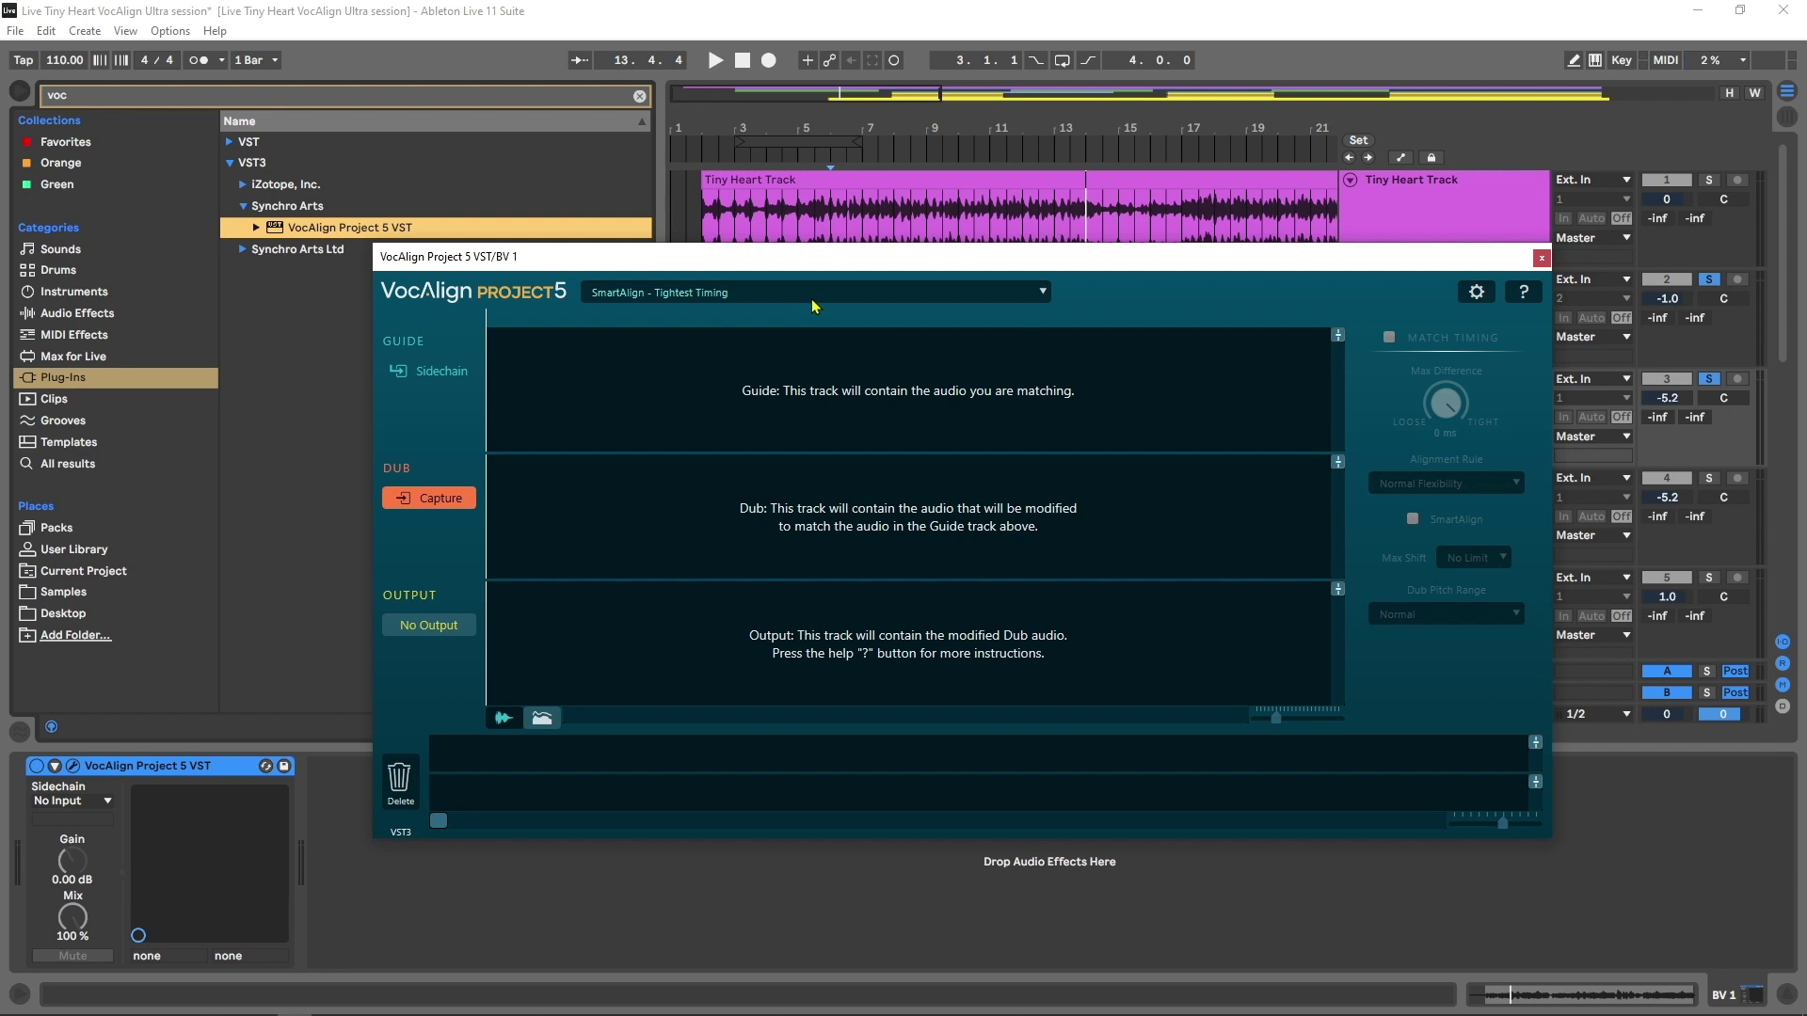
click(1541, 257)
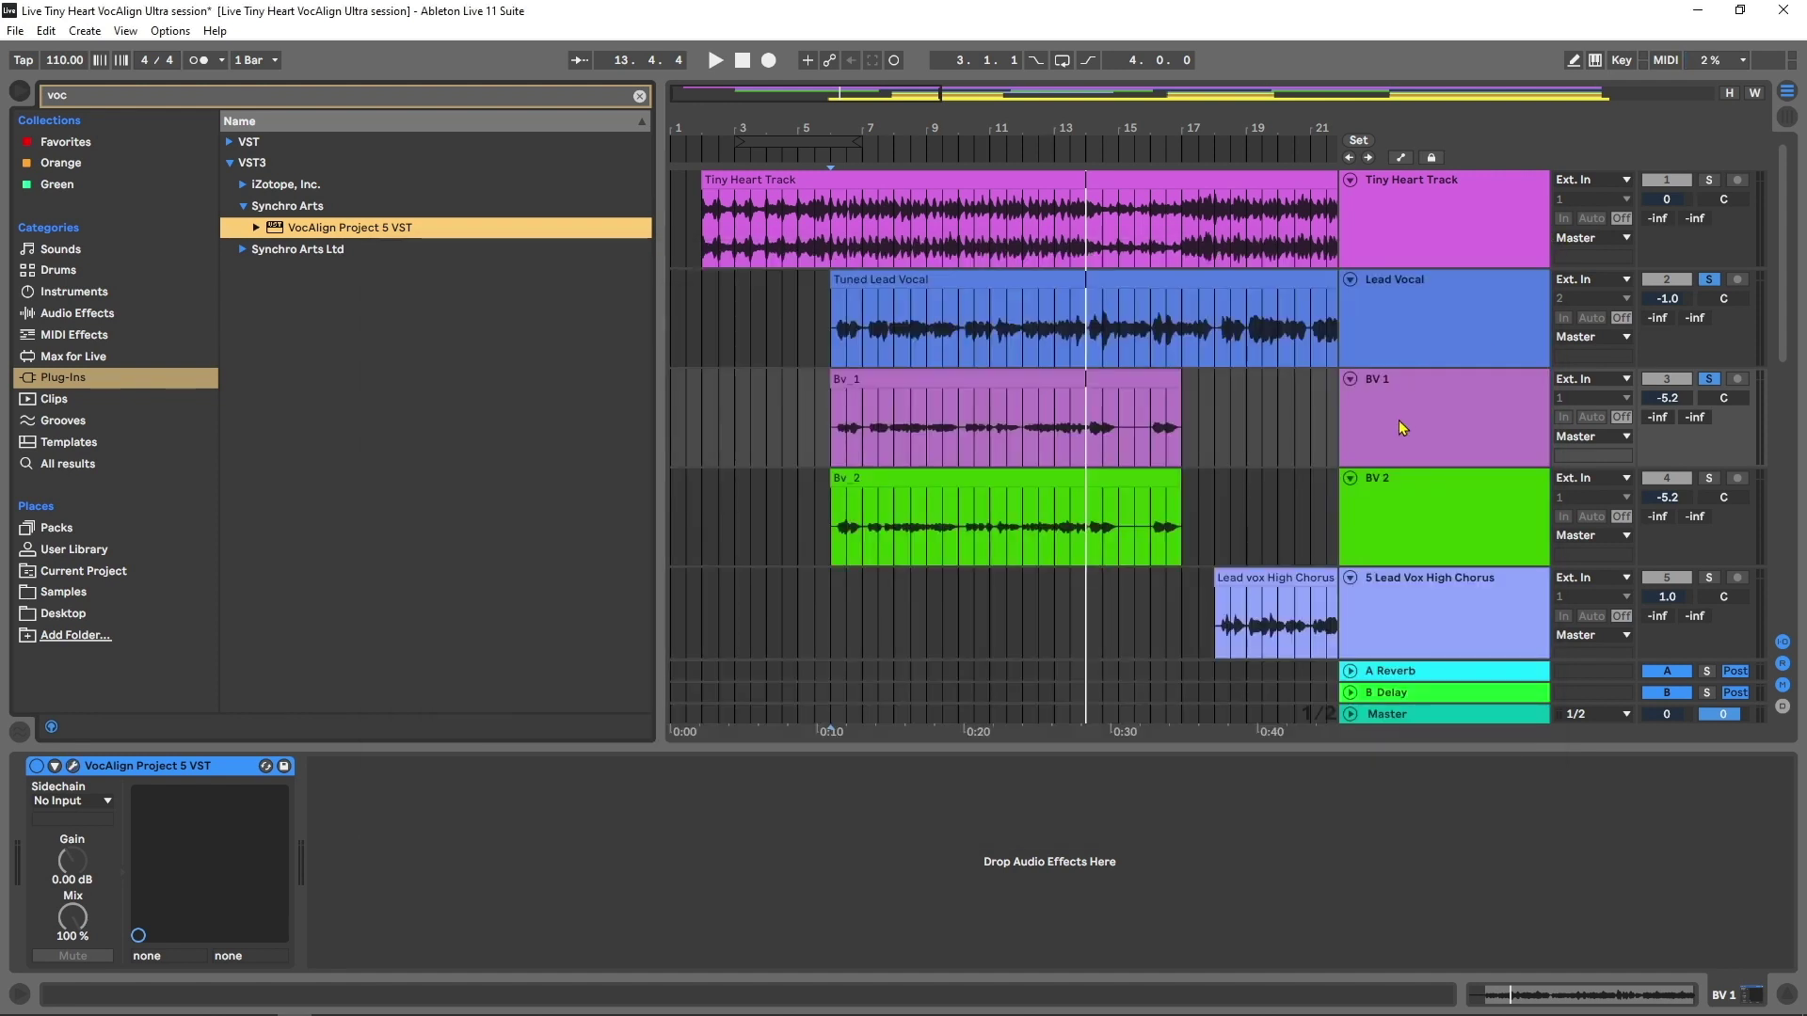
click(1386, 320)
click(1423, 391)
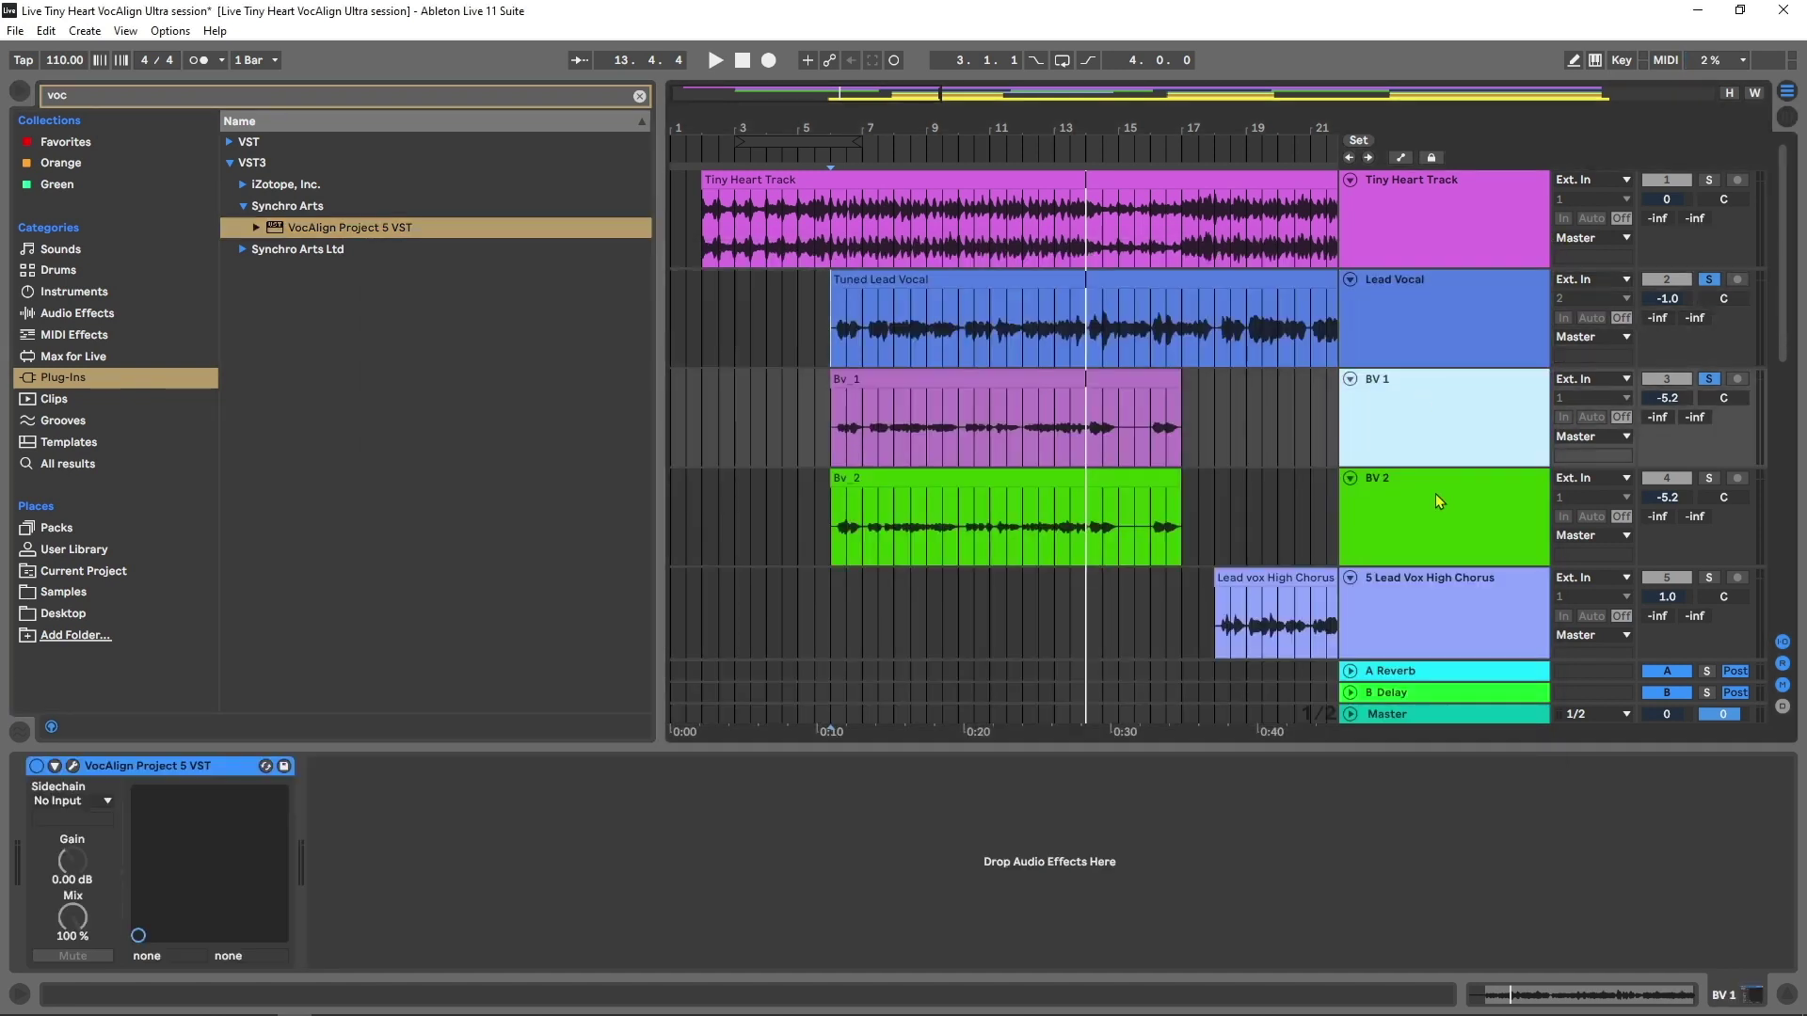
click(1436, 501)
click(1454, 324)
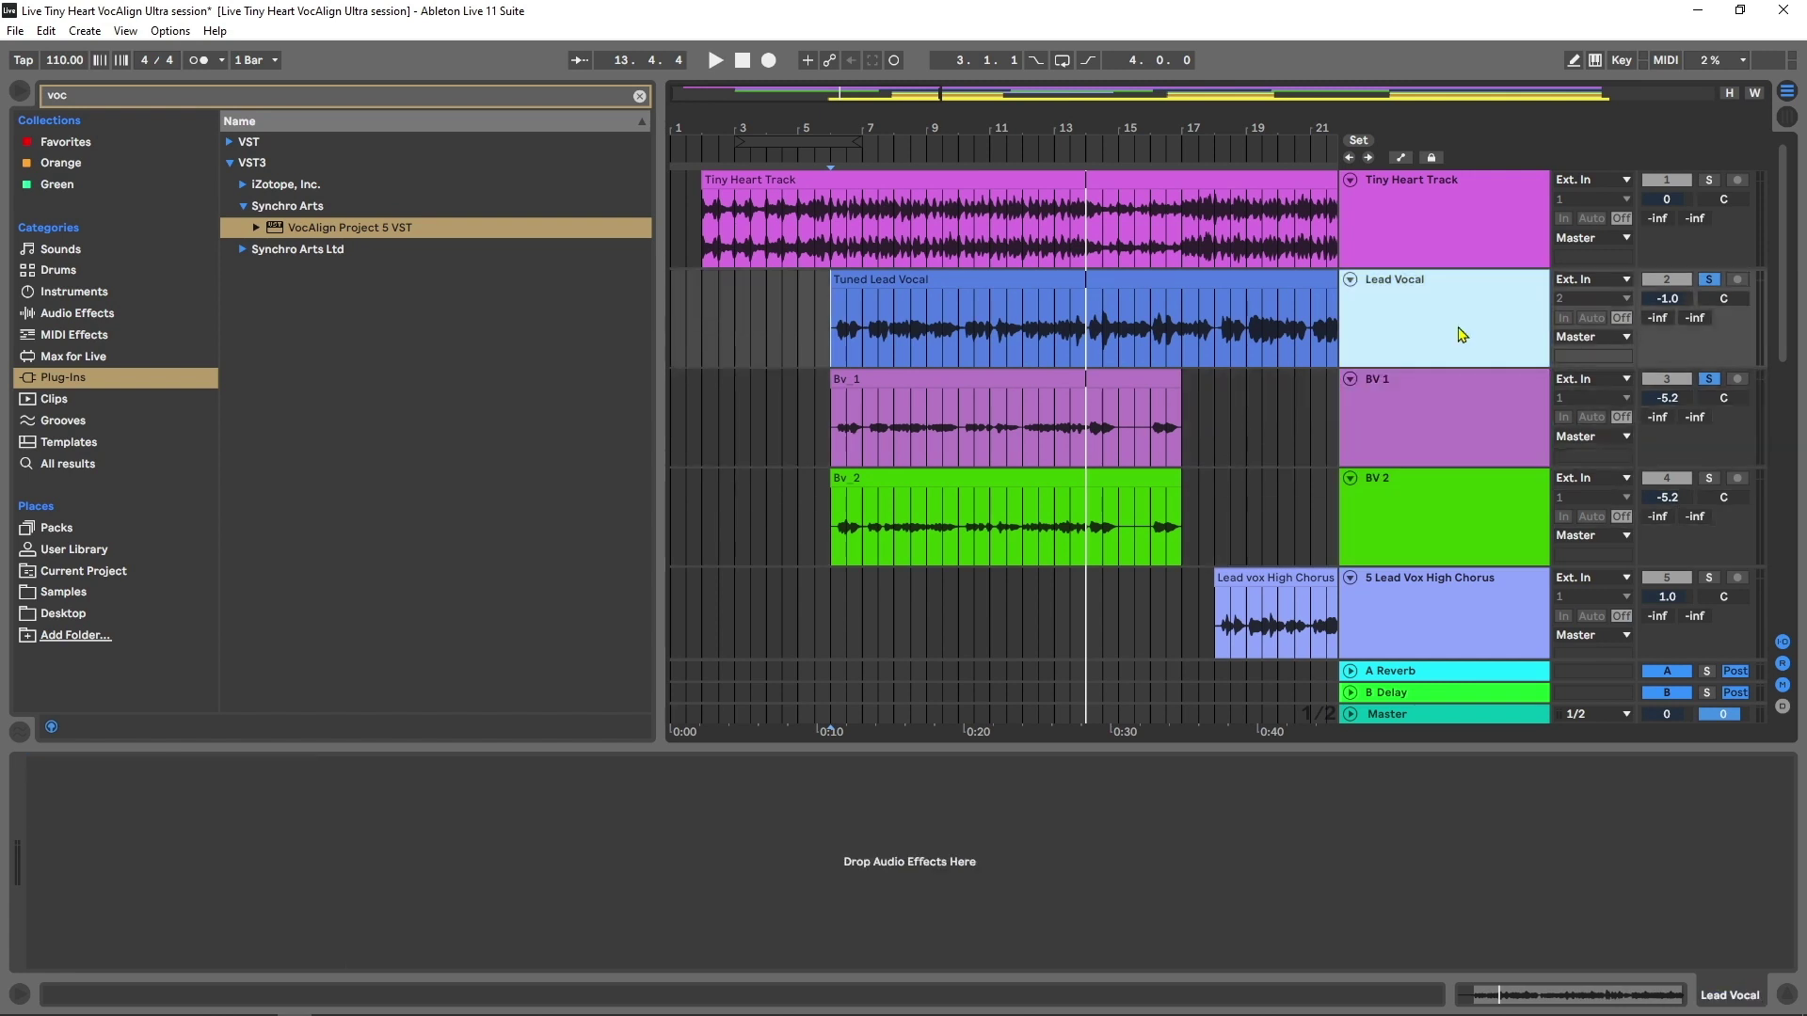
click(1391, 414)
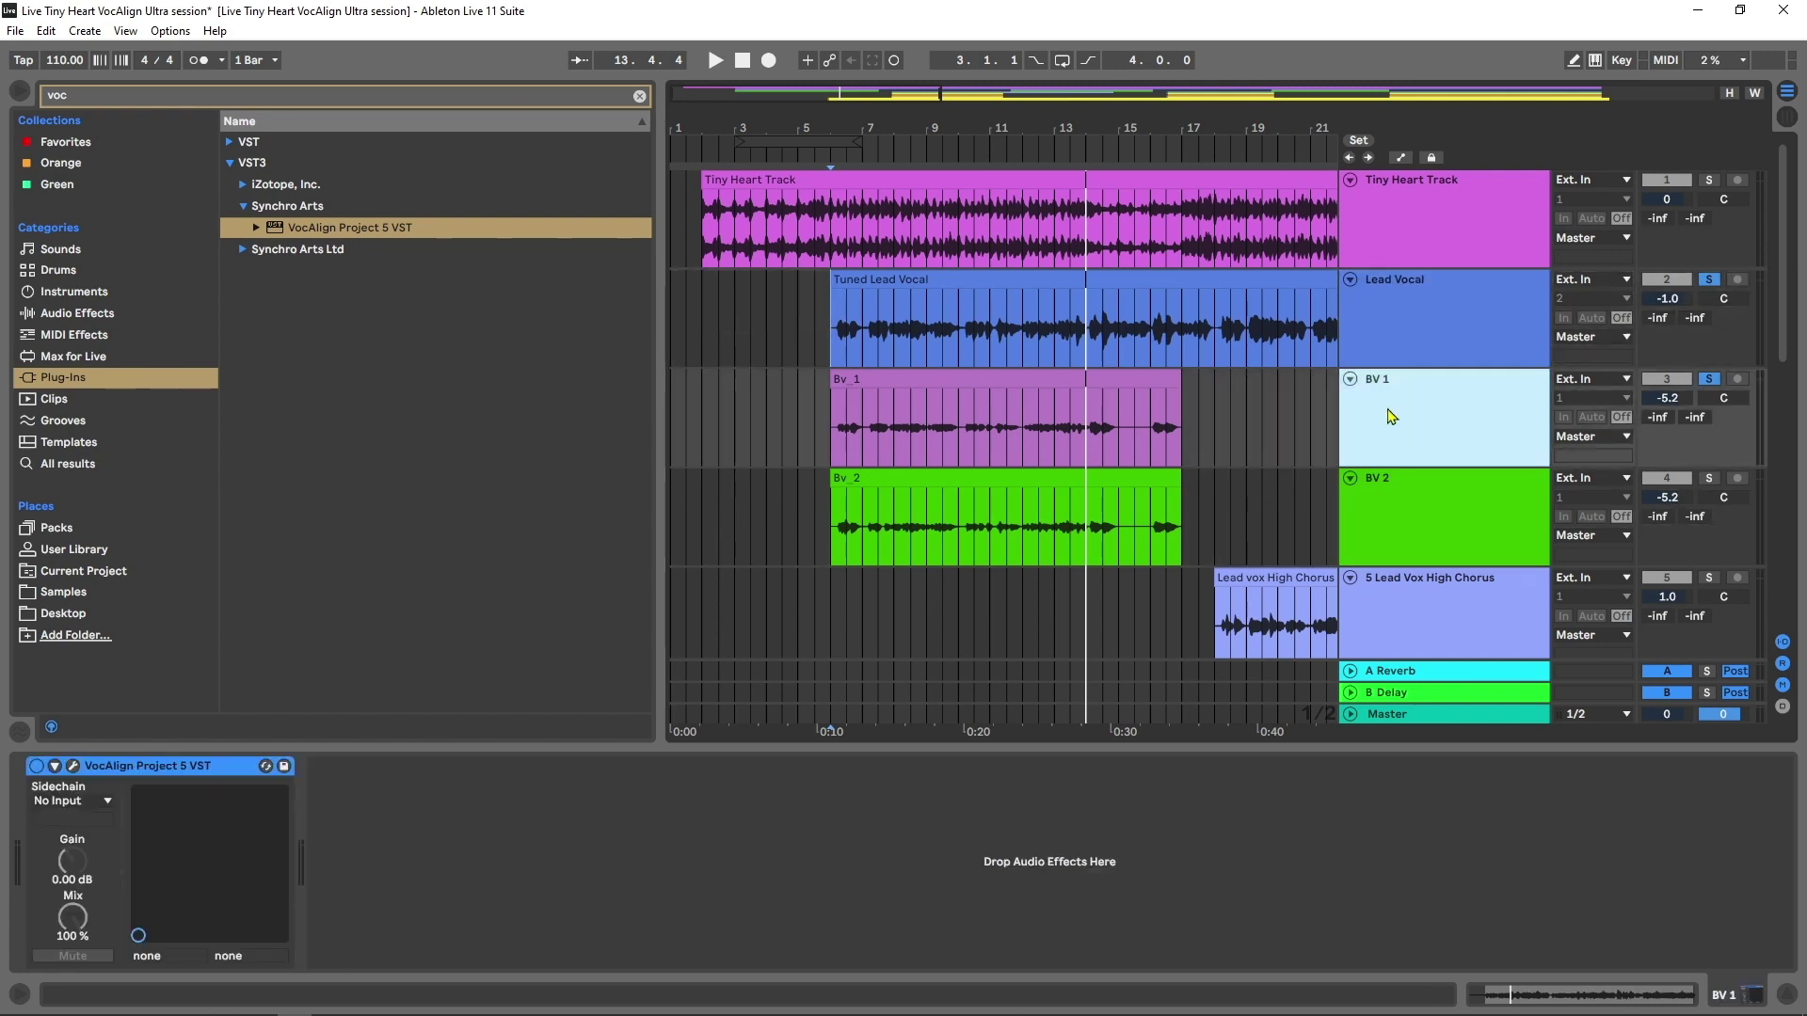
click(841, 356)
key(space)
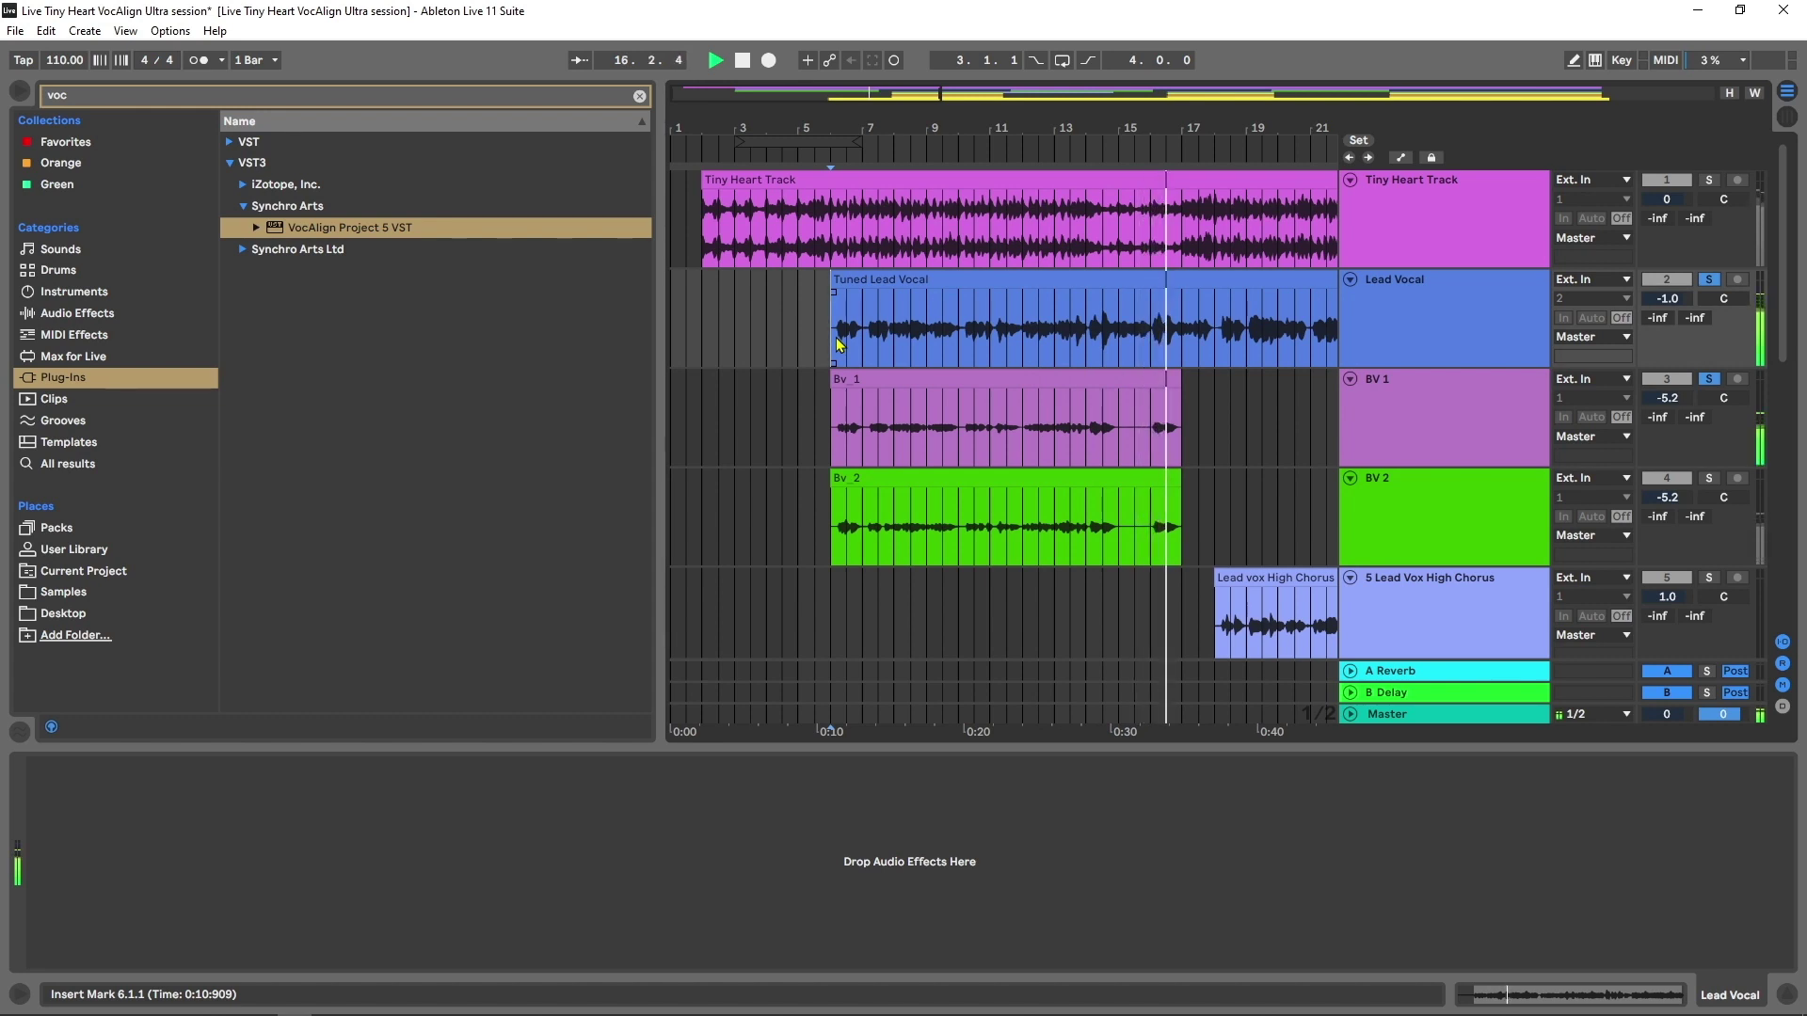
key(space)
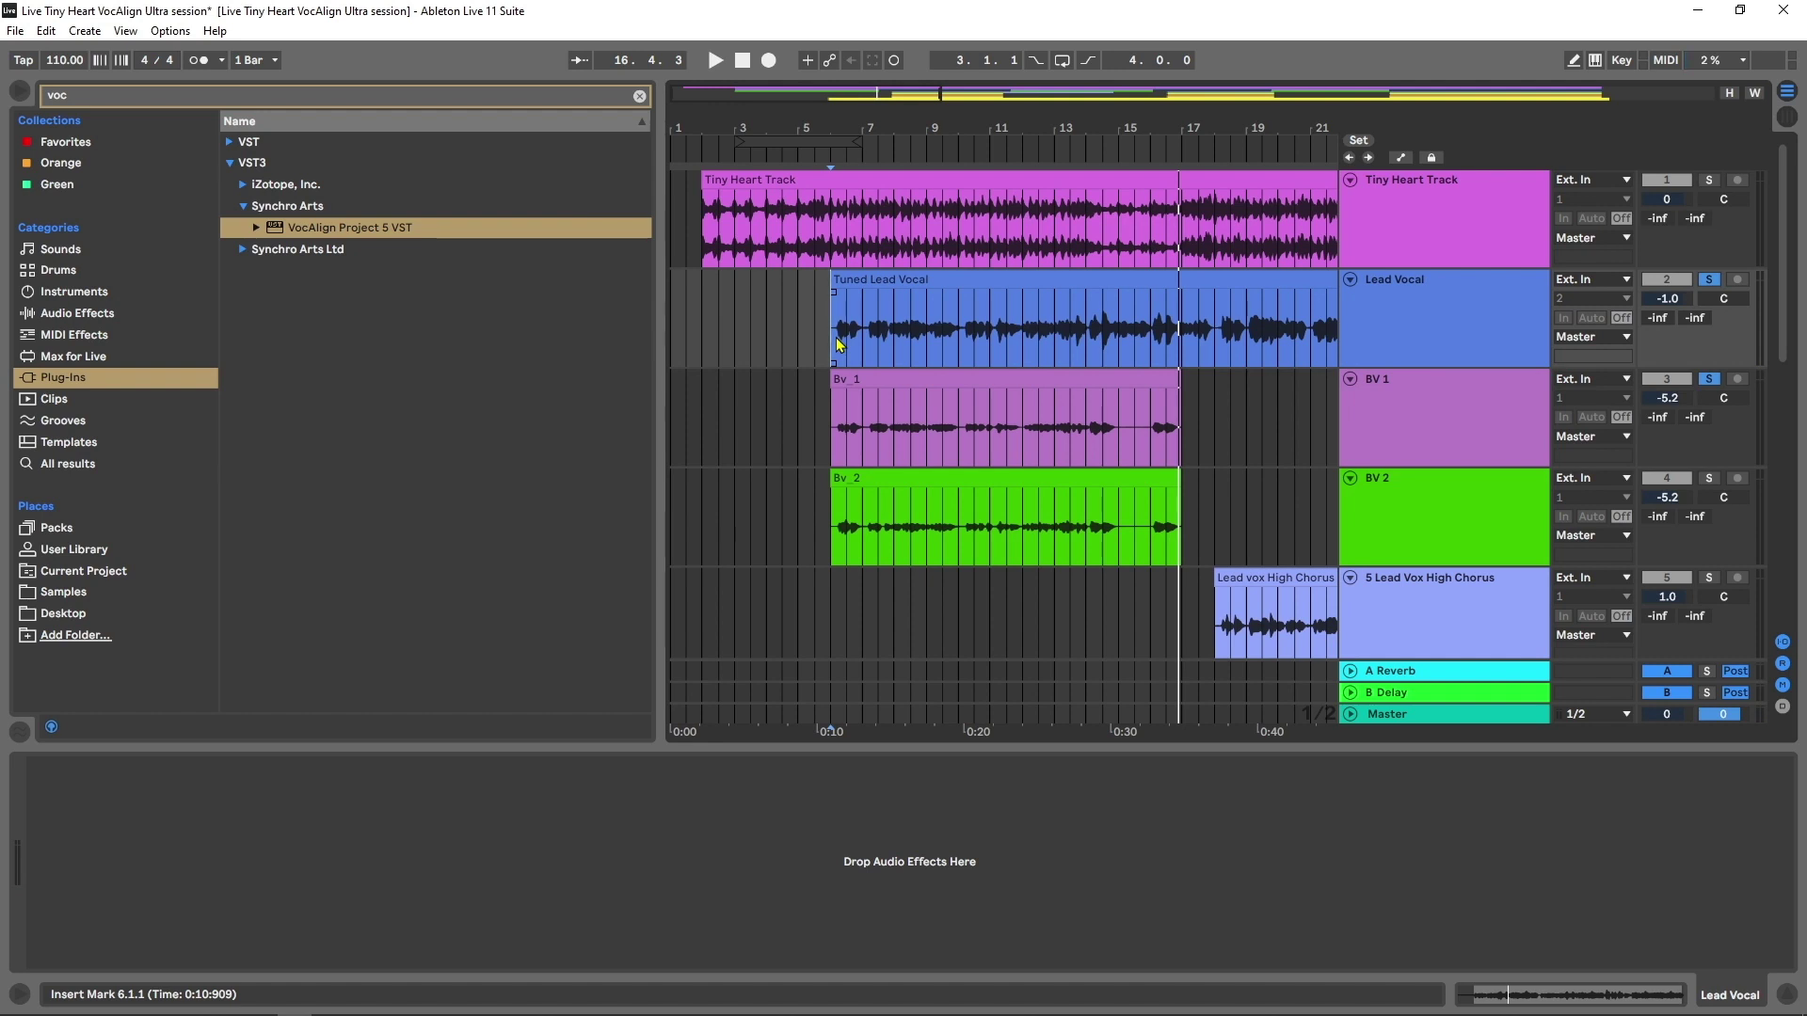
click(1374, 395)
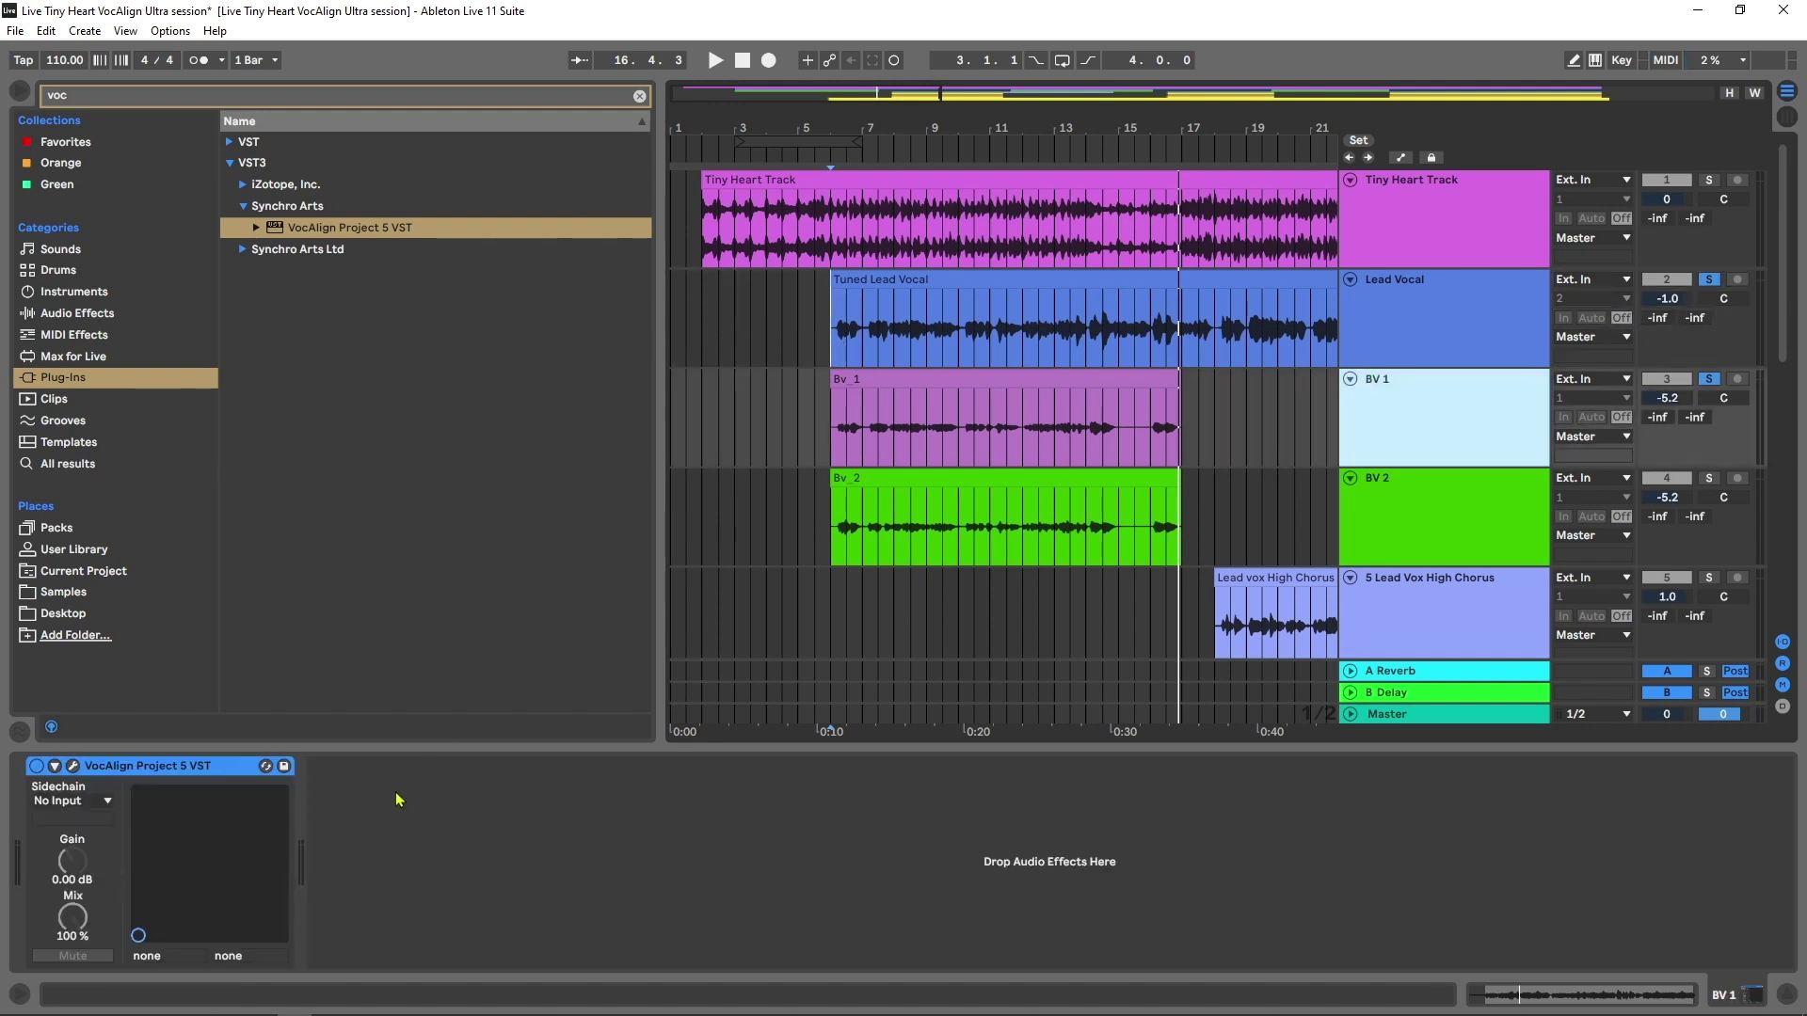
Set BV 1's VocAlign Sidechain source to Lead Vocal and reopen the VocAlign plugin window
click(163, 772)
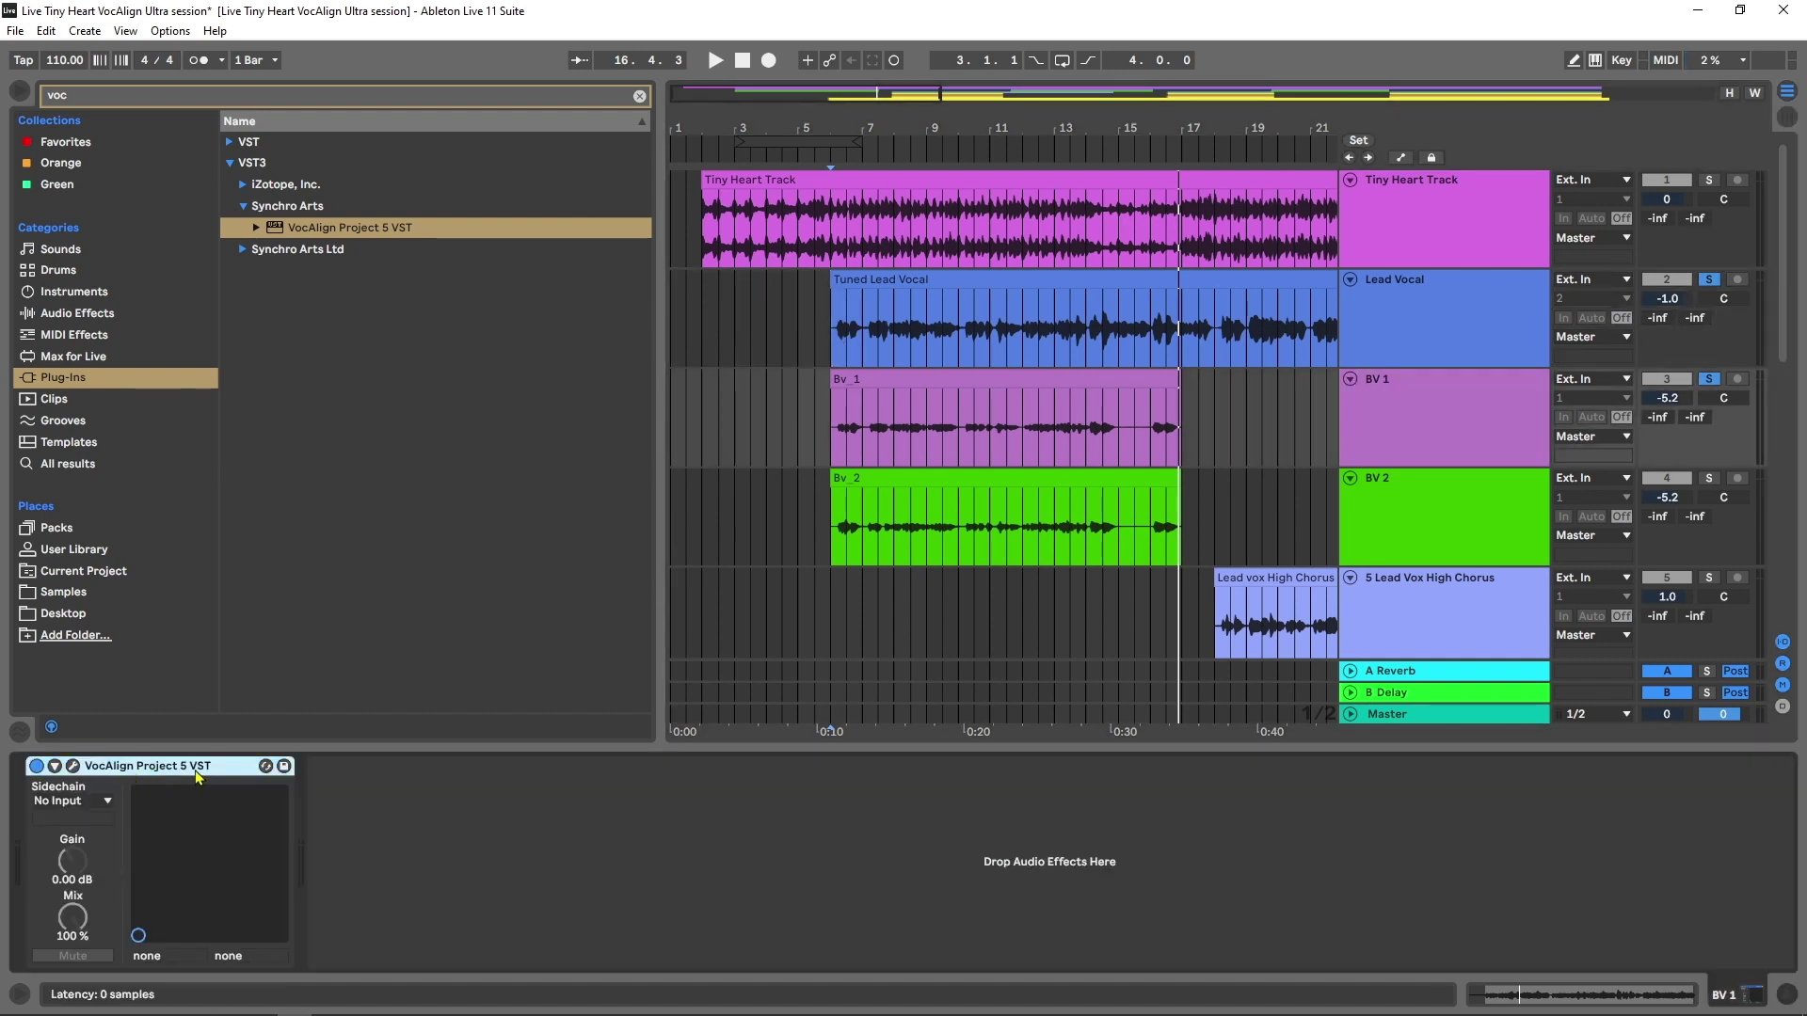
click(1395, 410)
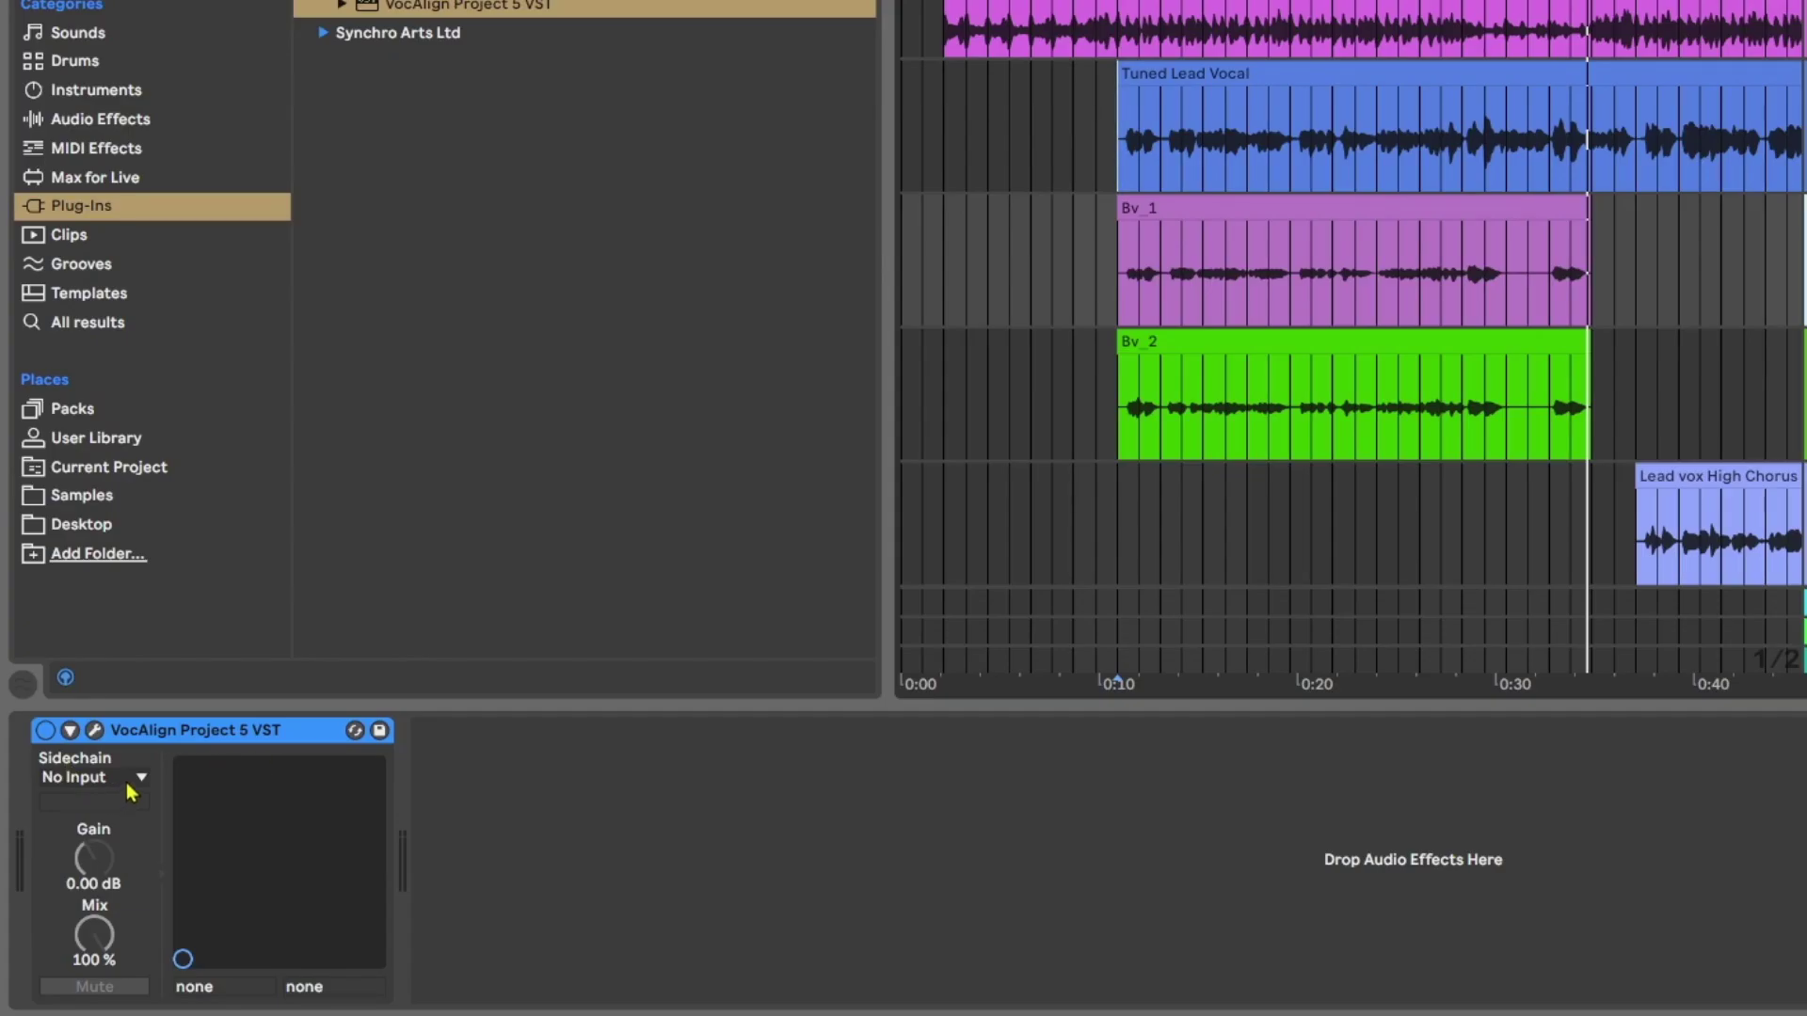
click(133, 779)
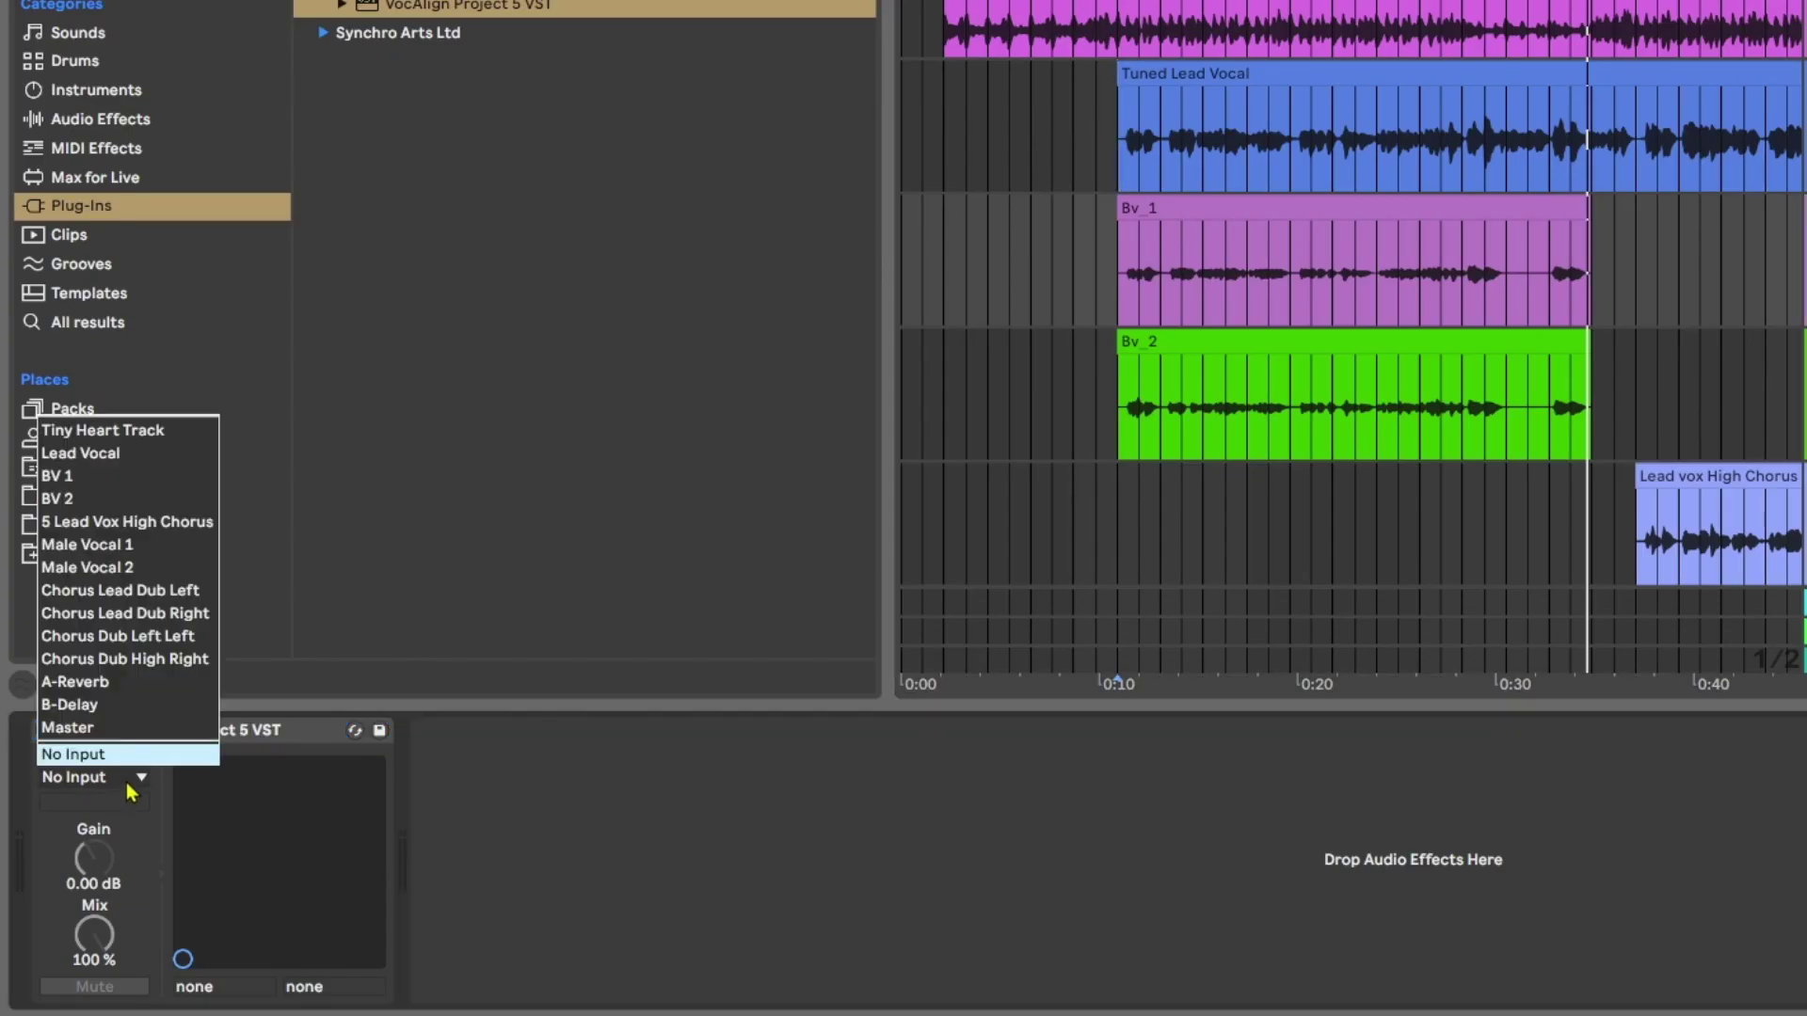
click(170, 454)
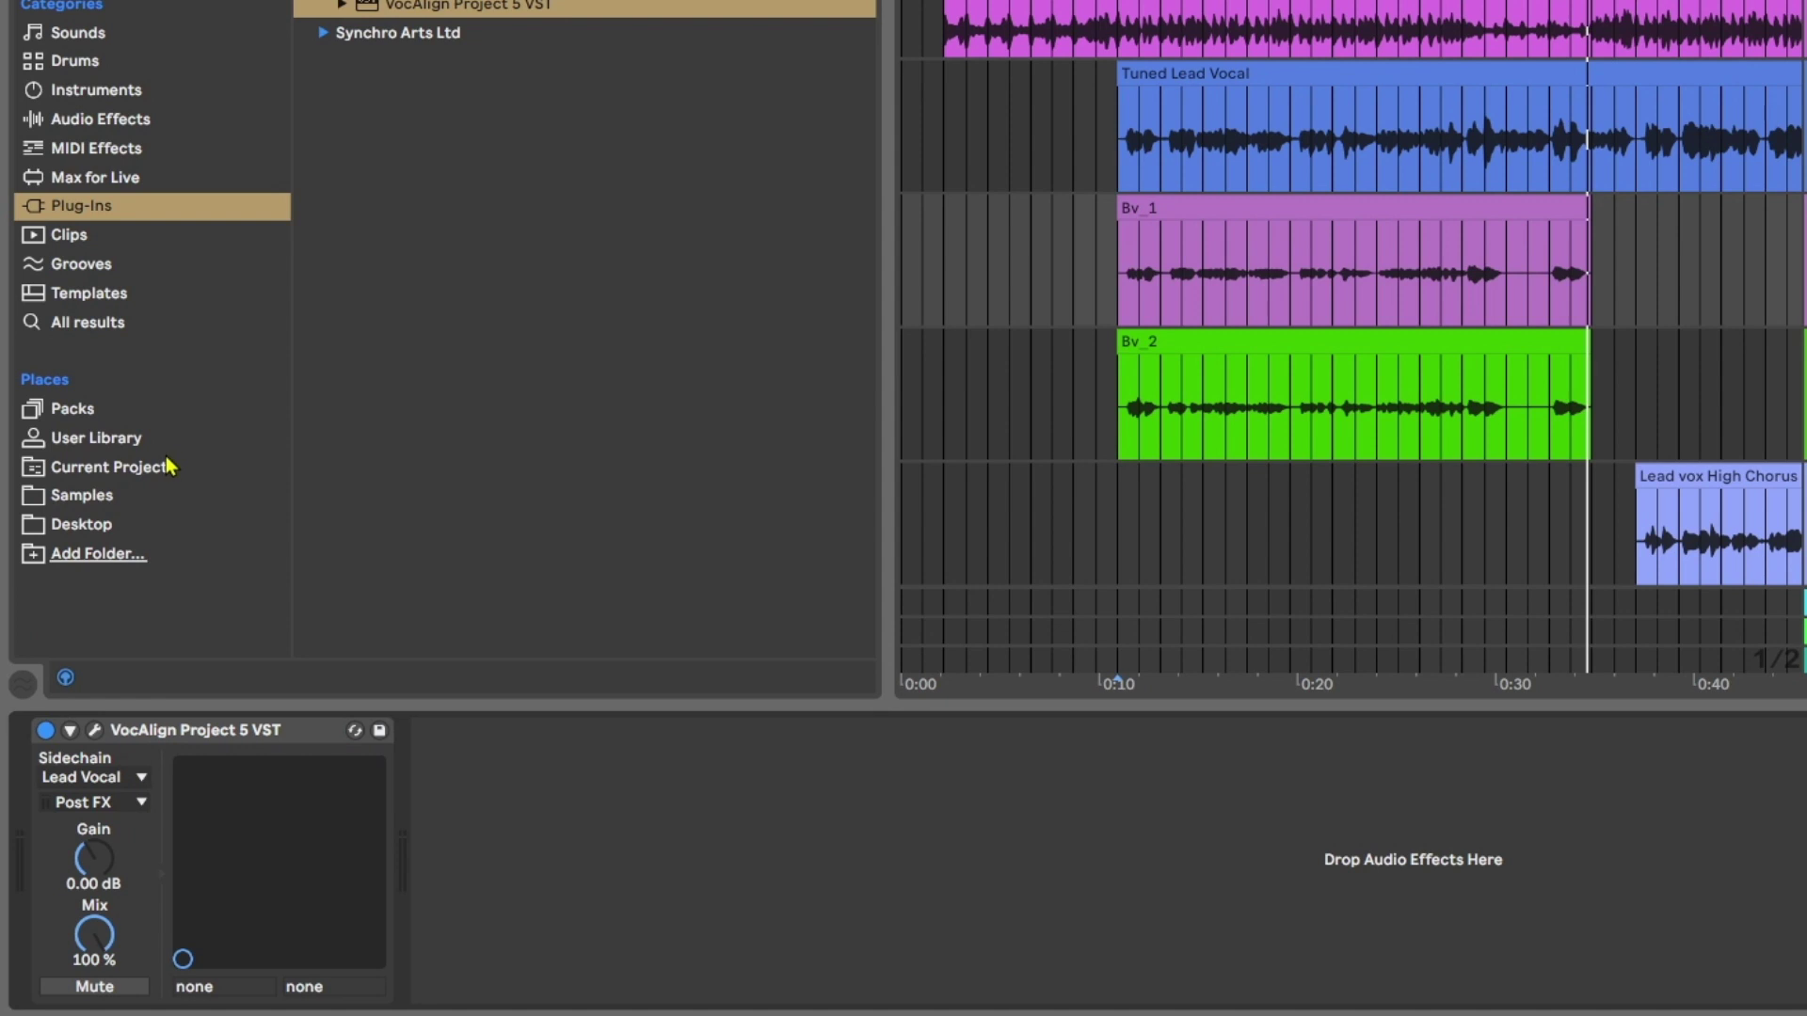
click(94, 730)
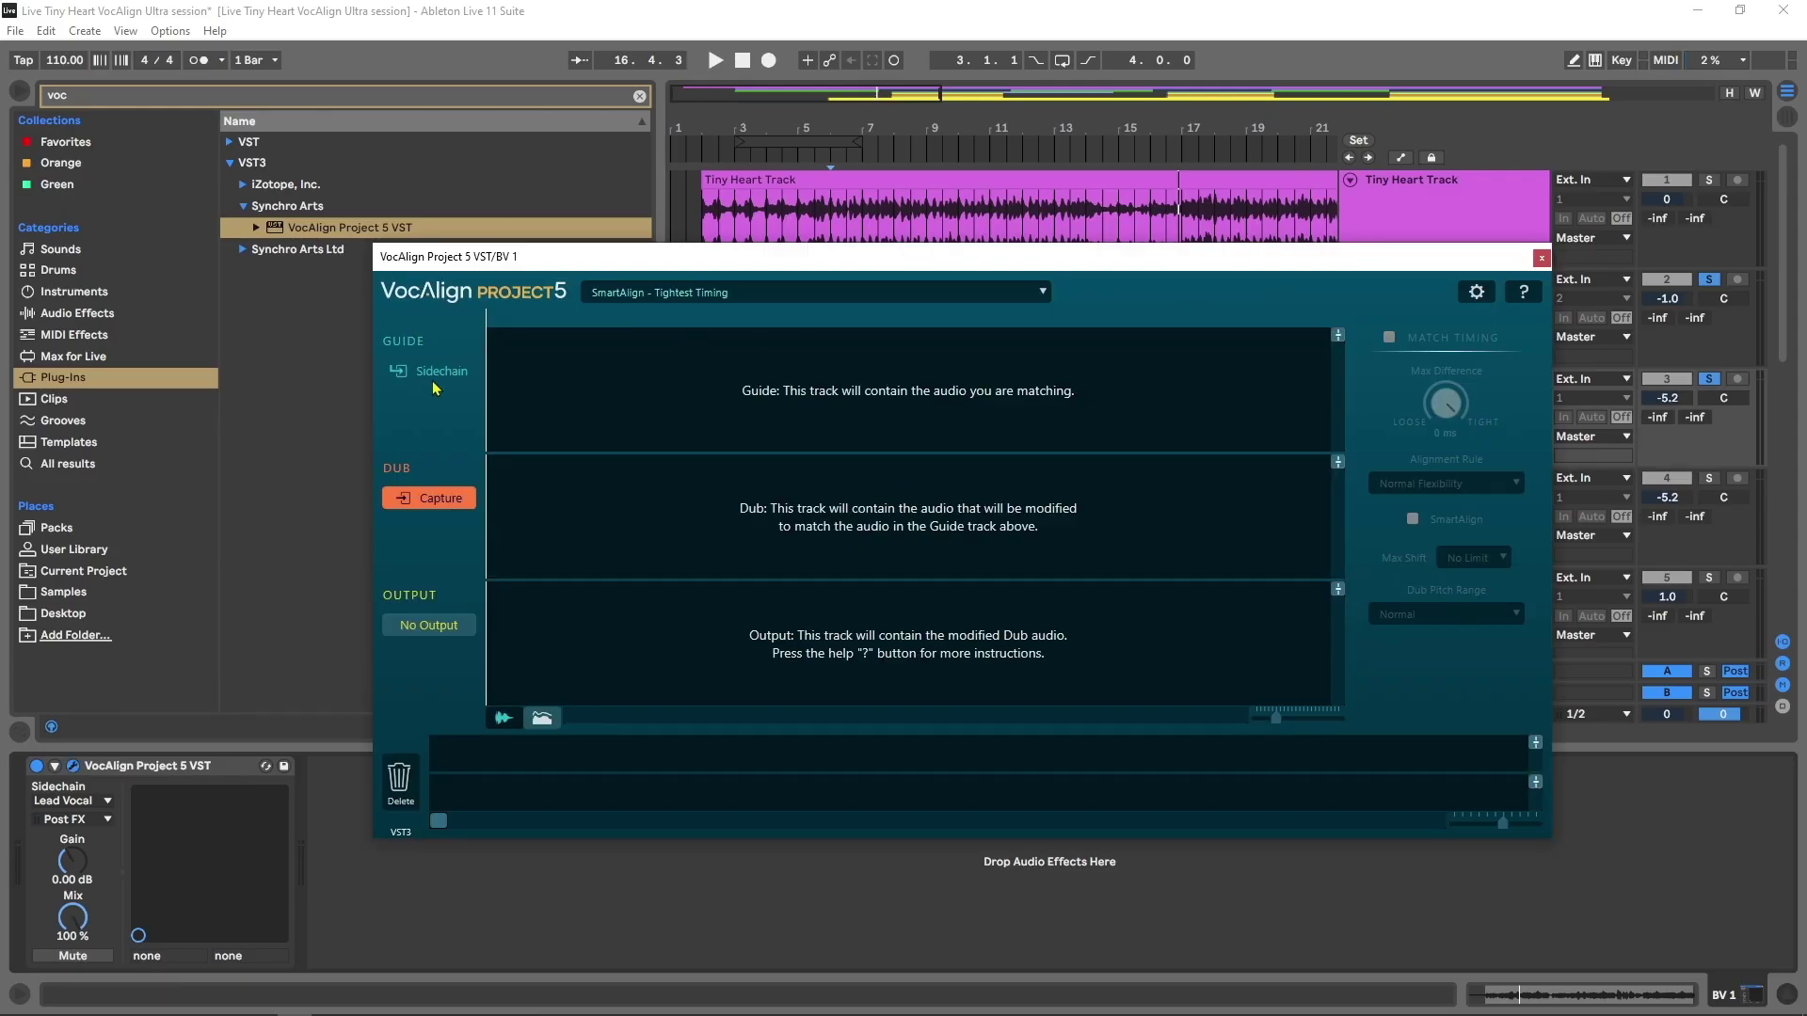
Arm VocAlign Capture, set the playback start at bar 6, then play and stop the section
click(425, 504)
drag(706, 261, 738, 421)
click(832, 342)
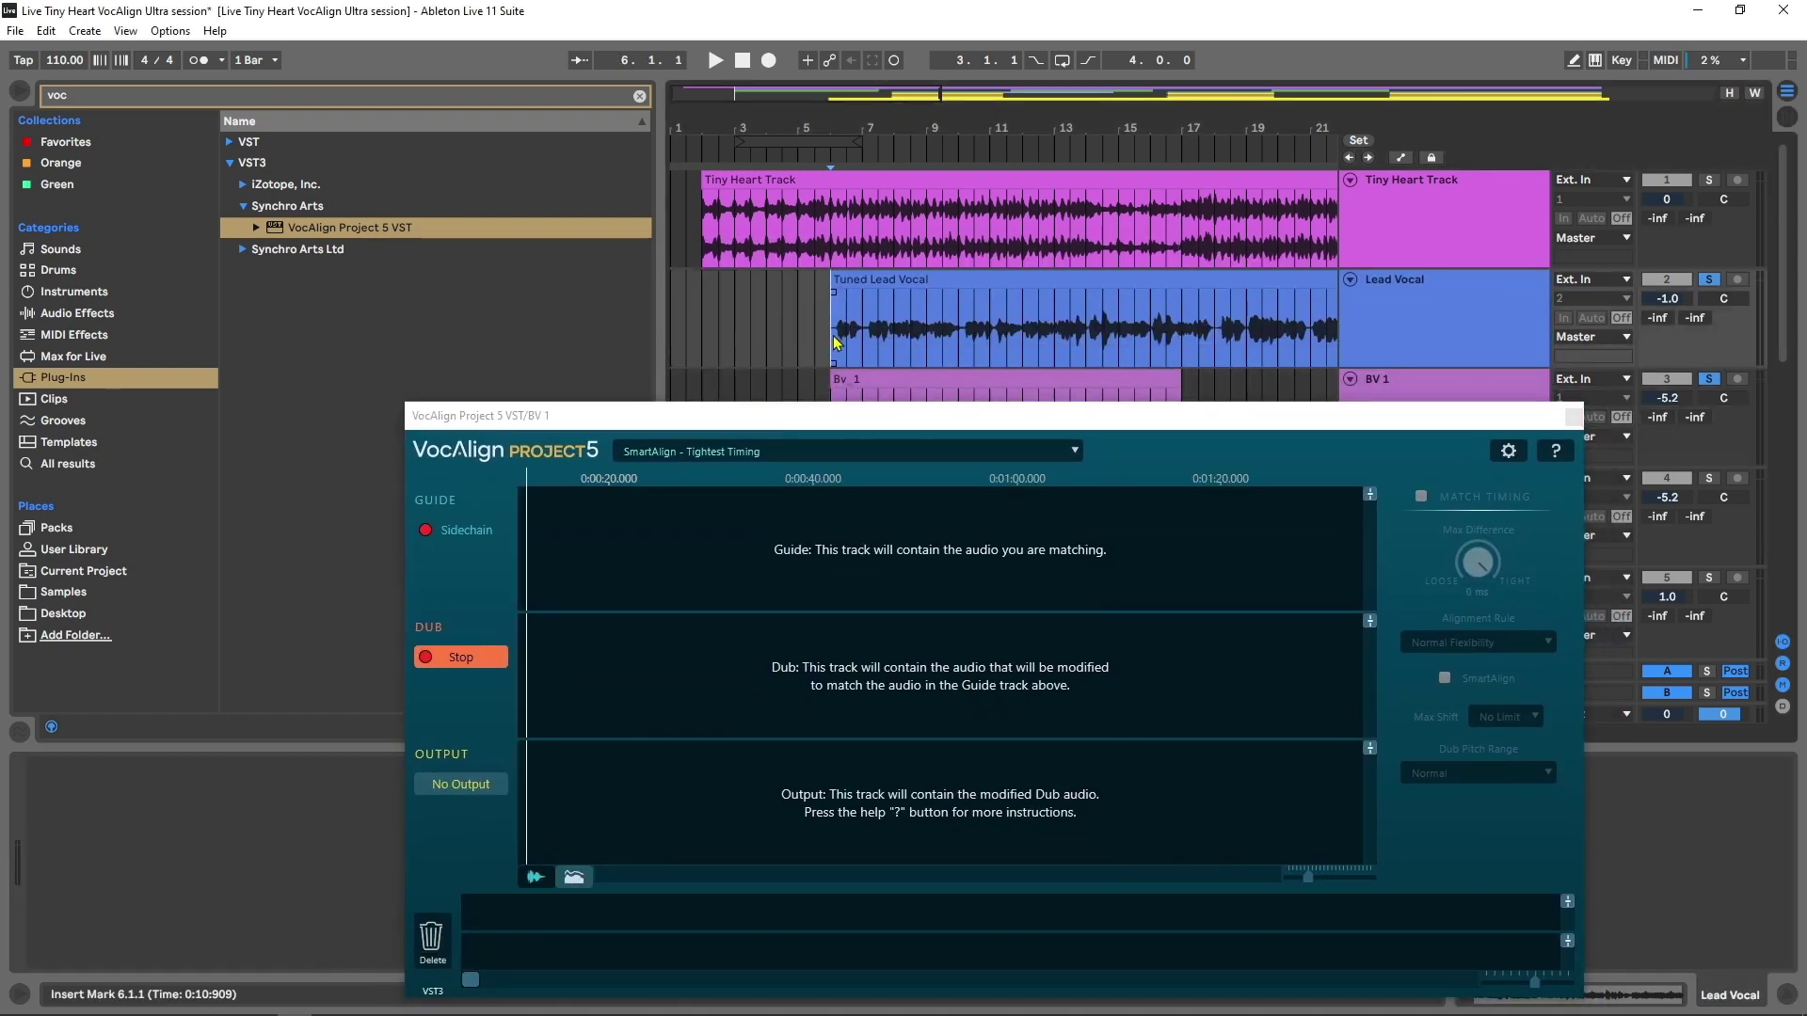
key(space)
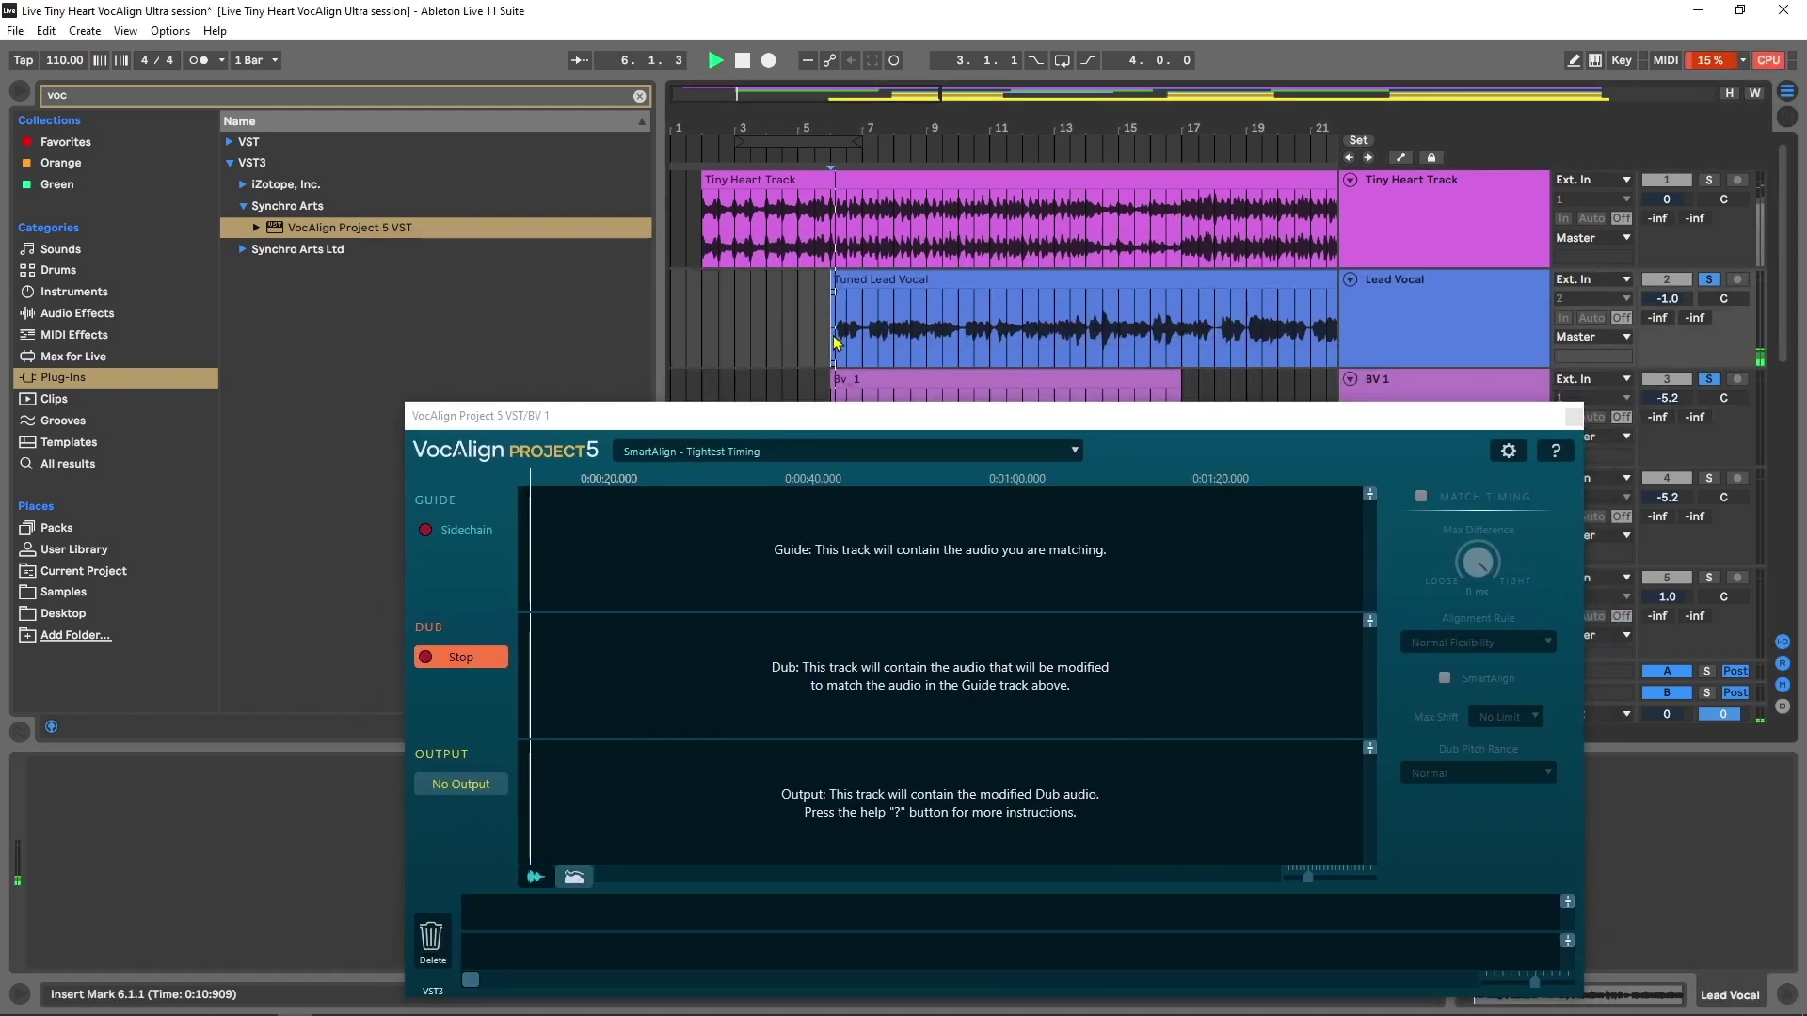
click(743, 61)
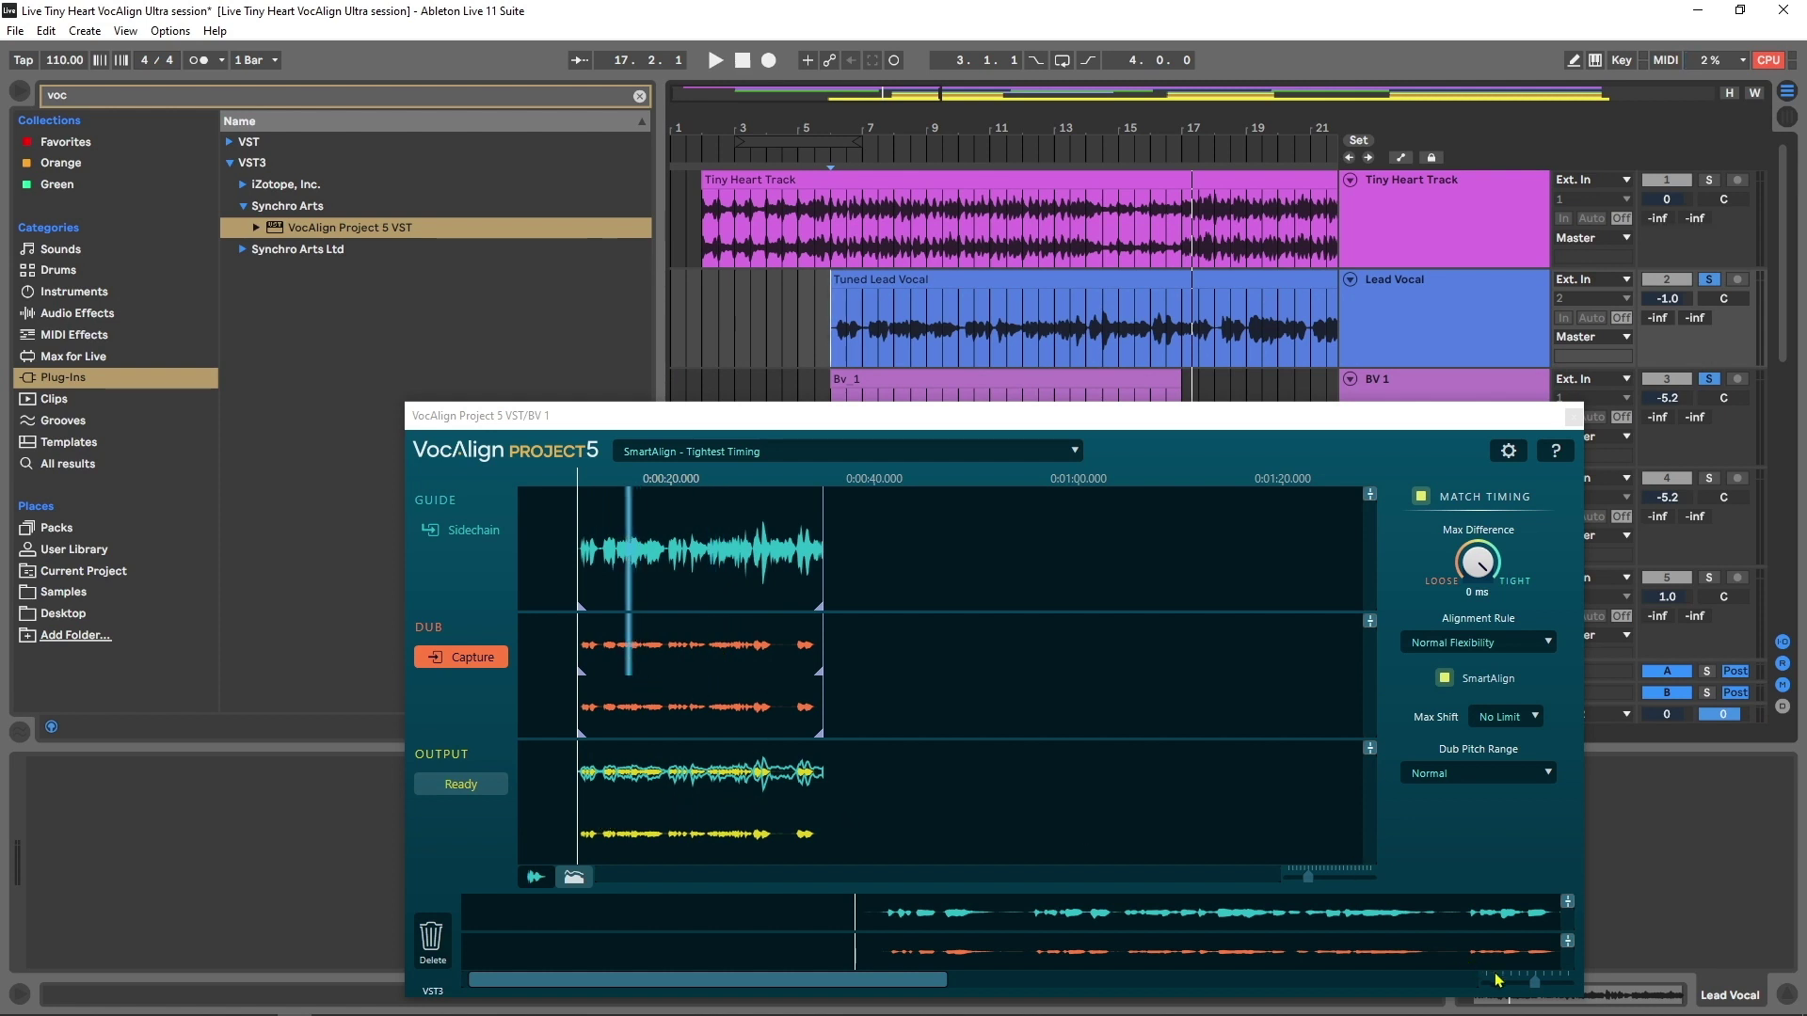
Zoom VocAlign's editor to about 0:00:10–0:00:25 of the captured vocals and show the presets list
drag(1245, 422, 1199, 274)
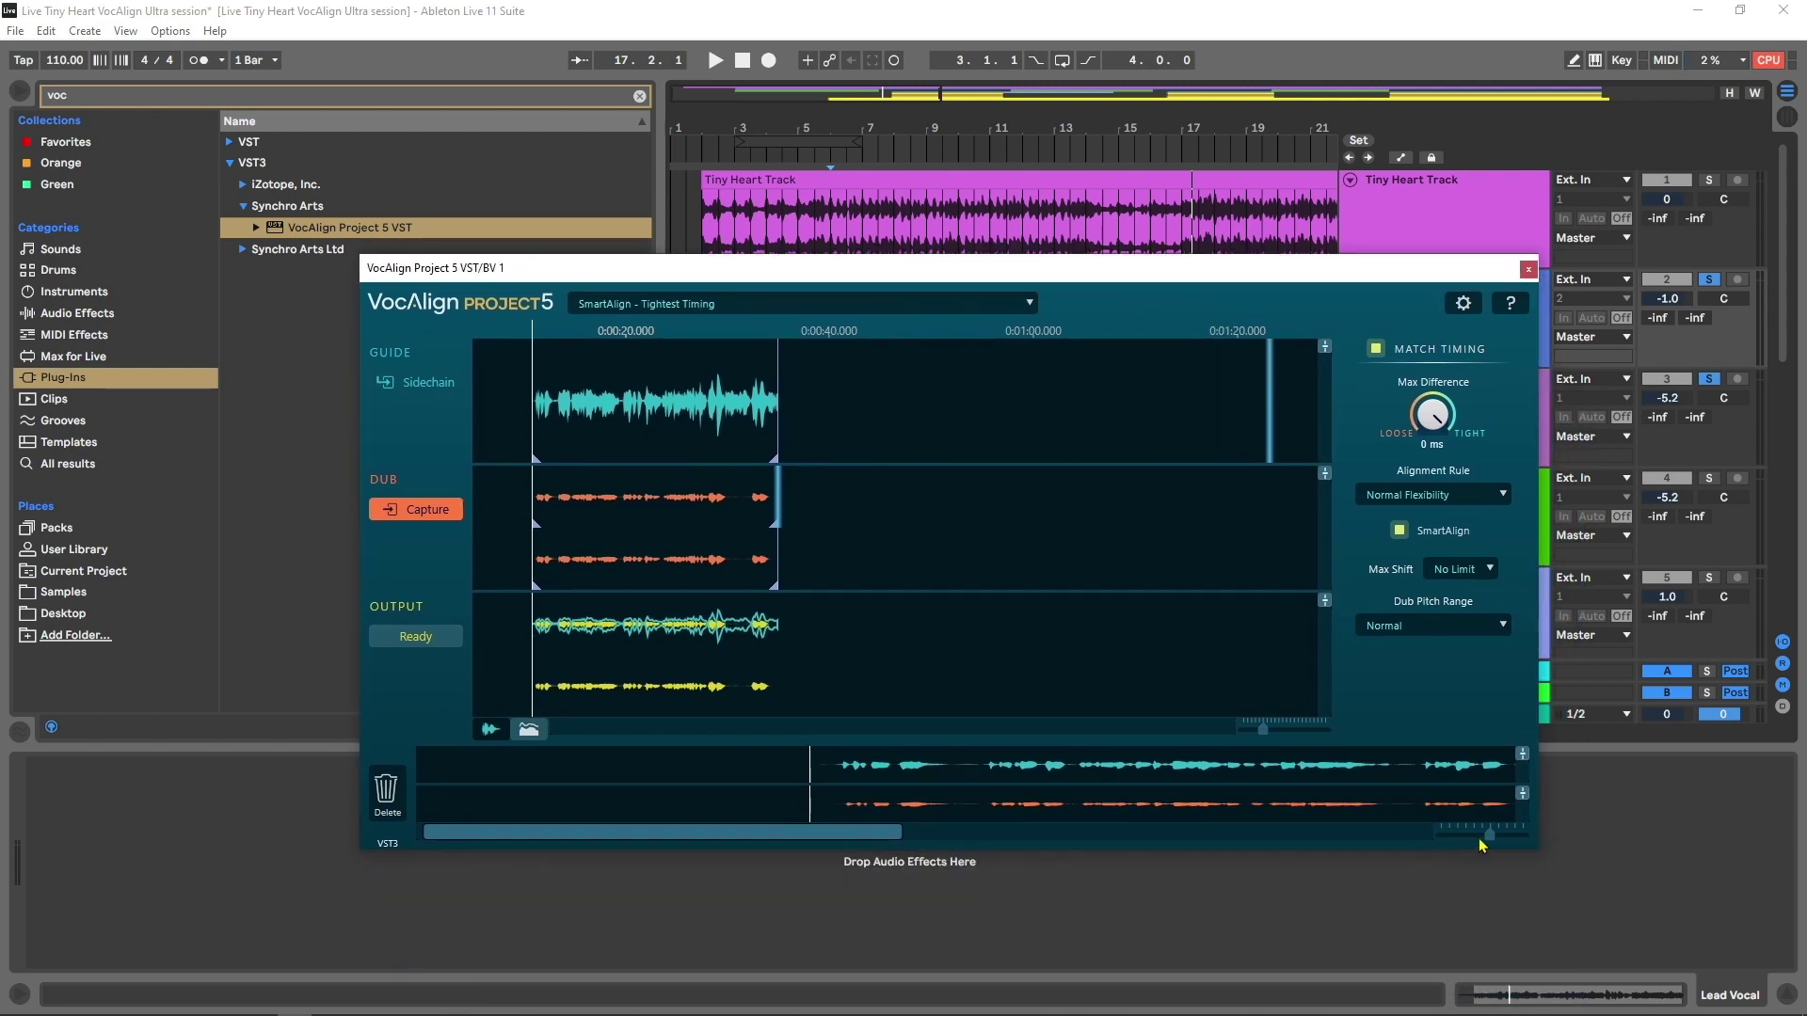
scroll(1365, 791, down, 1)
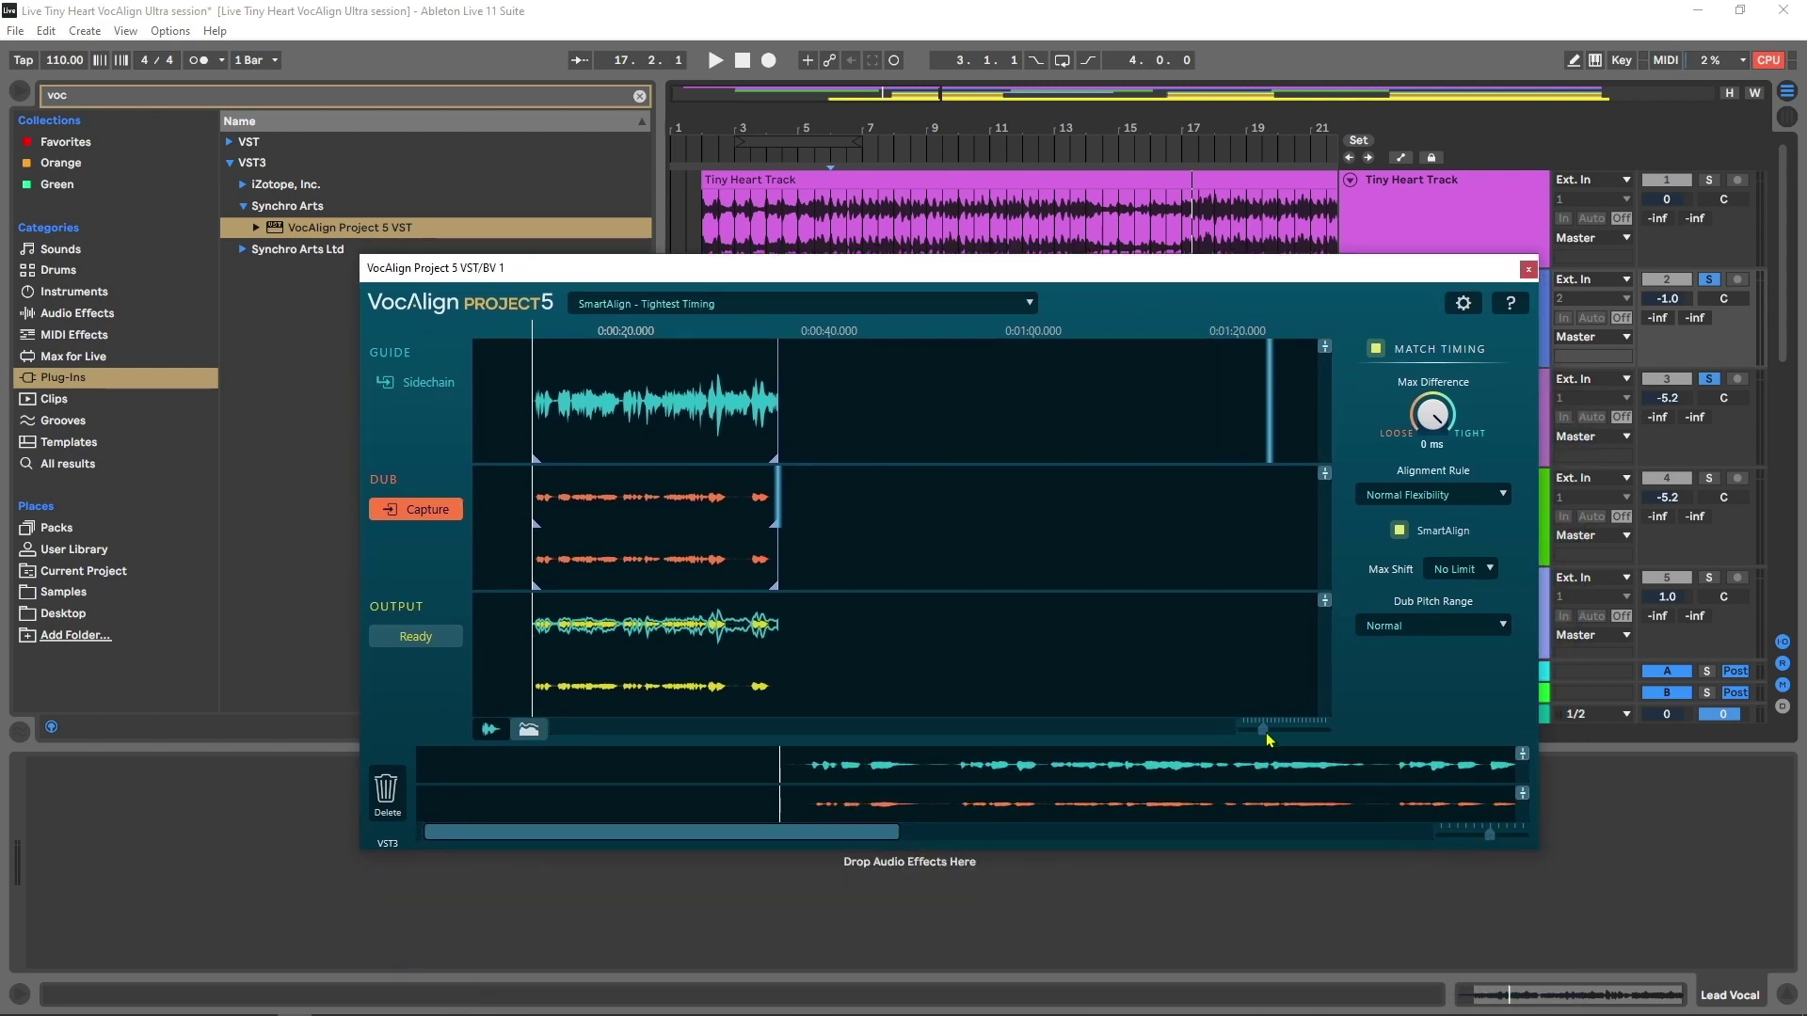
drag(1263, 730, 1275, 730)
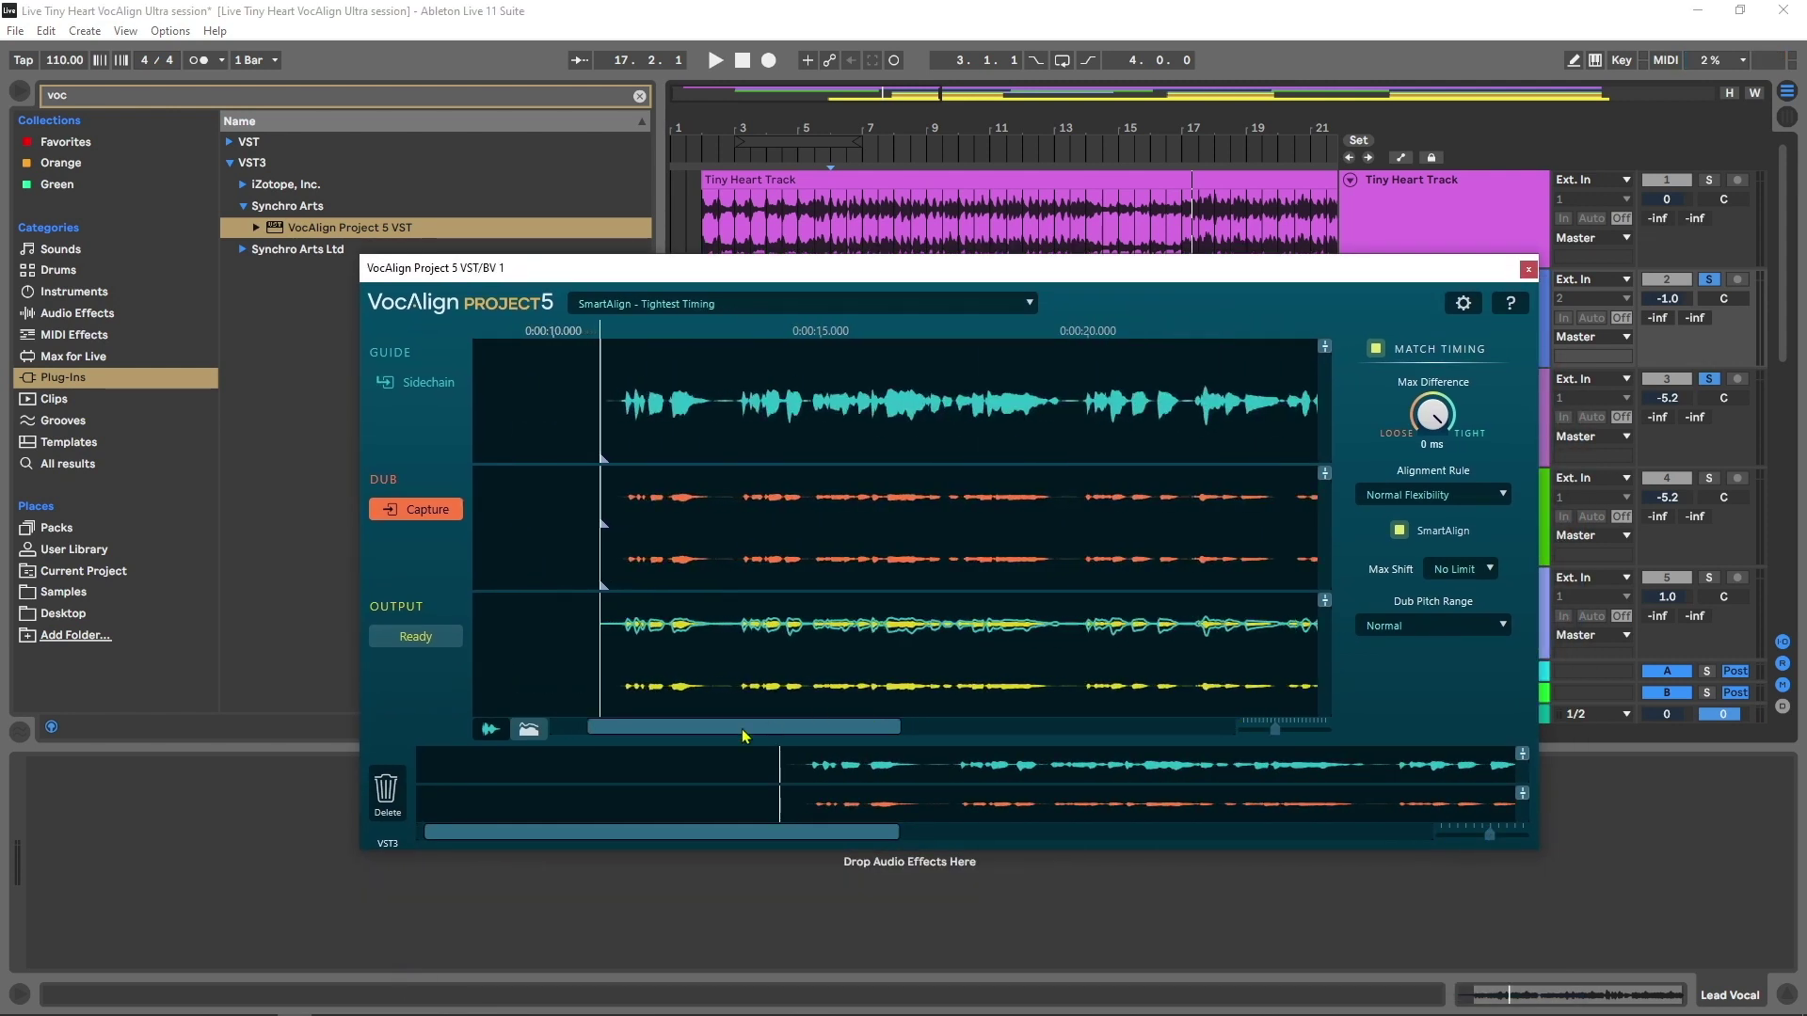
drag(683, 725, 692, 725)
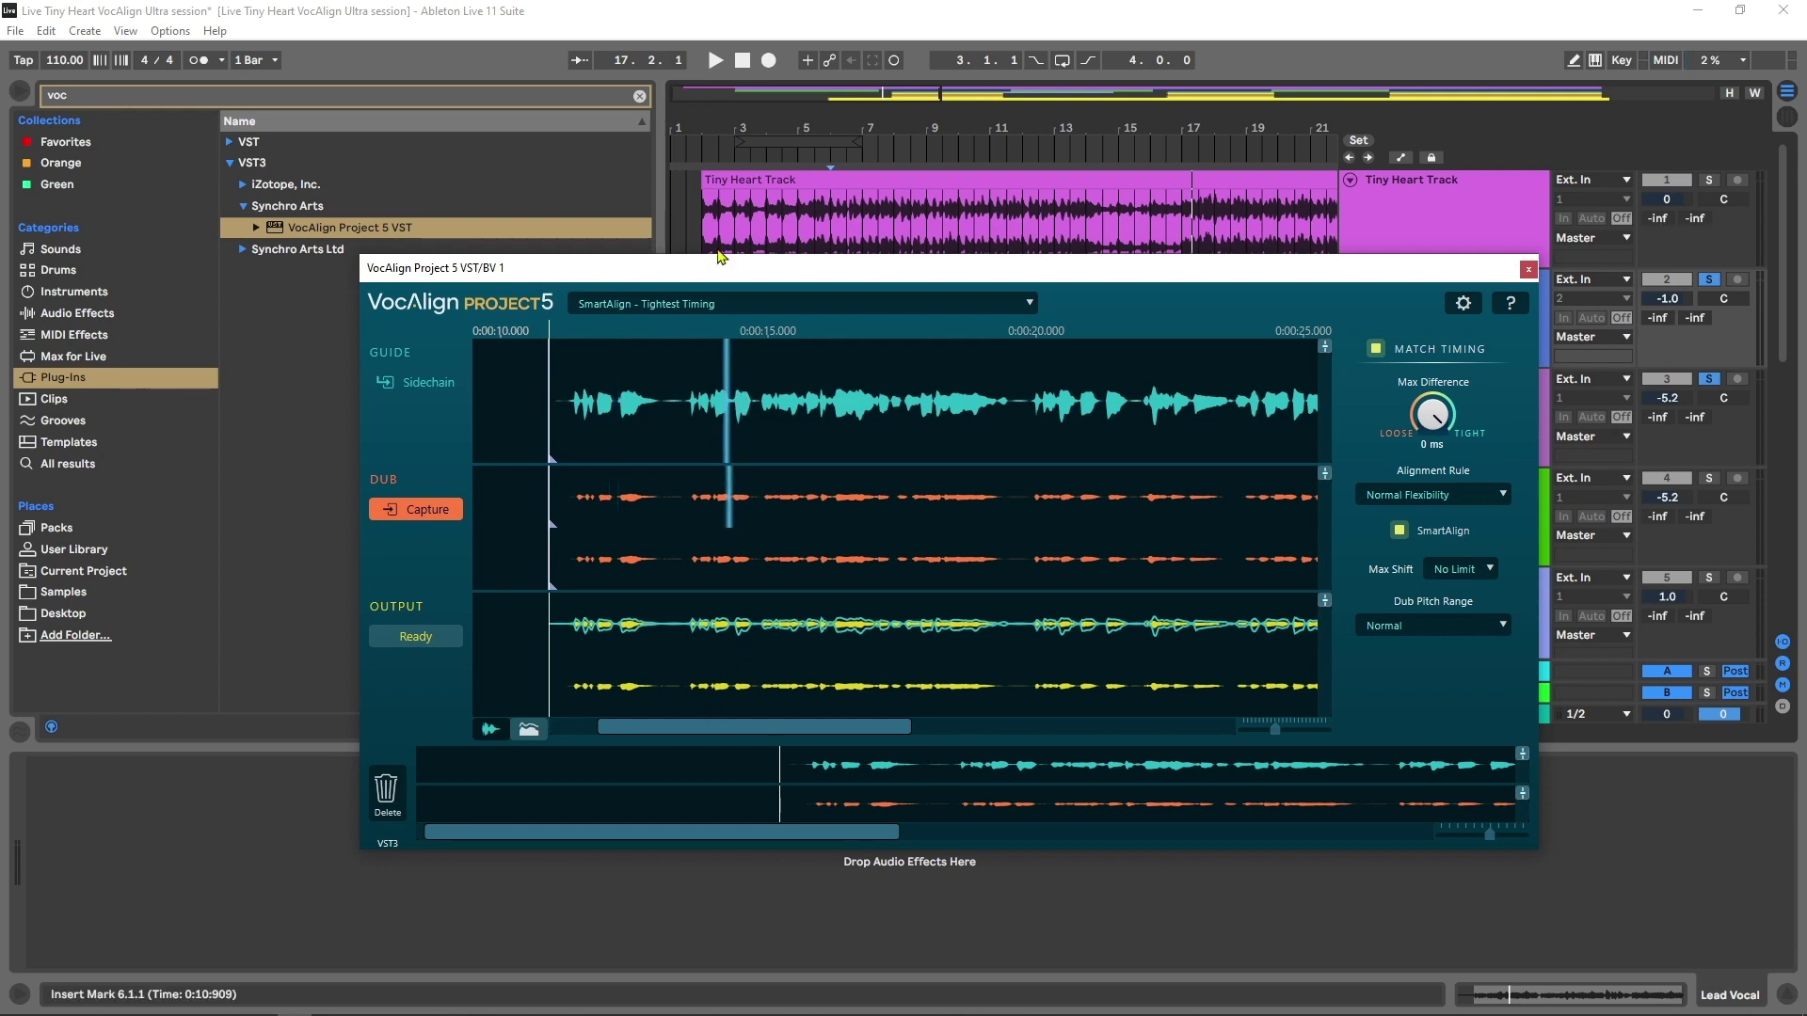
click(737, 306)
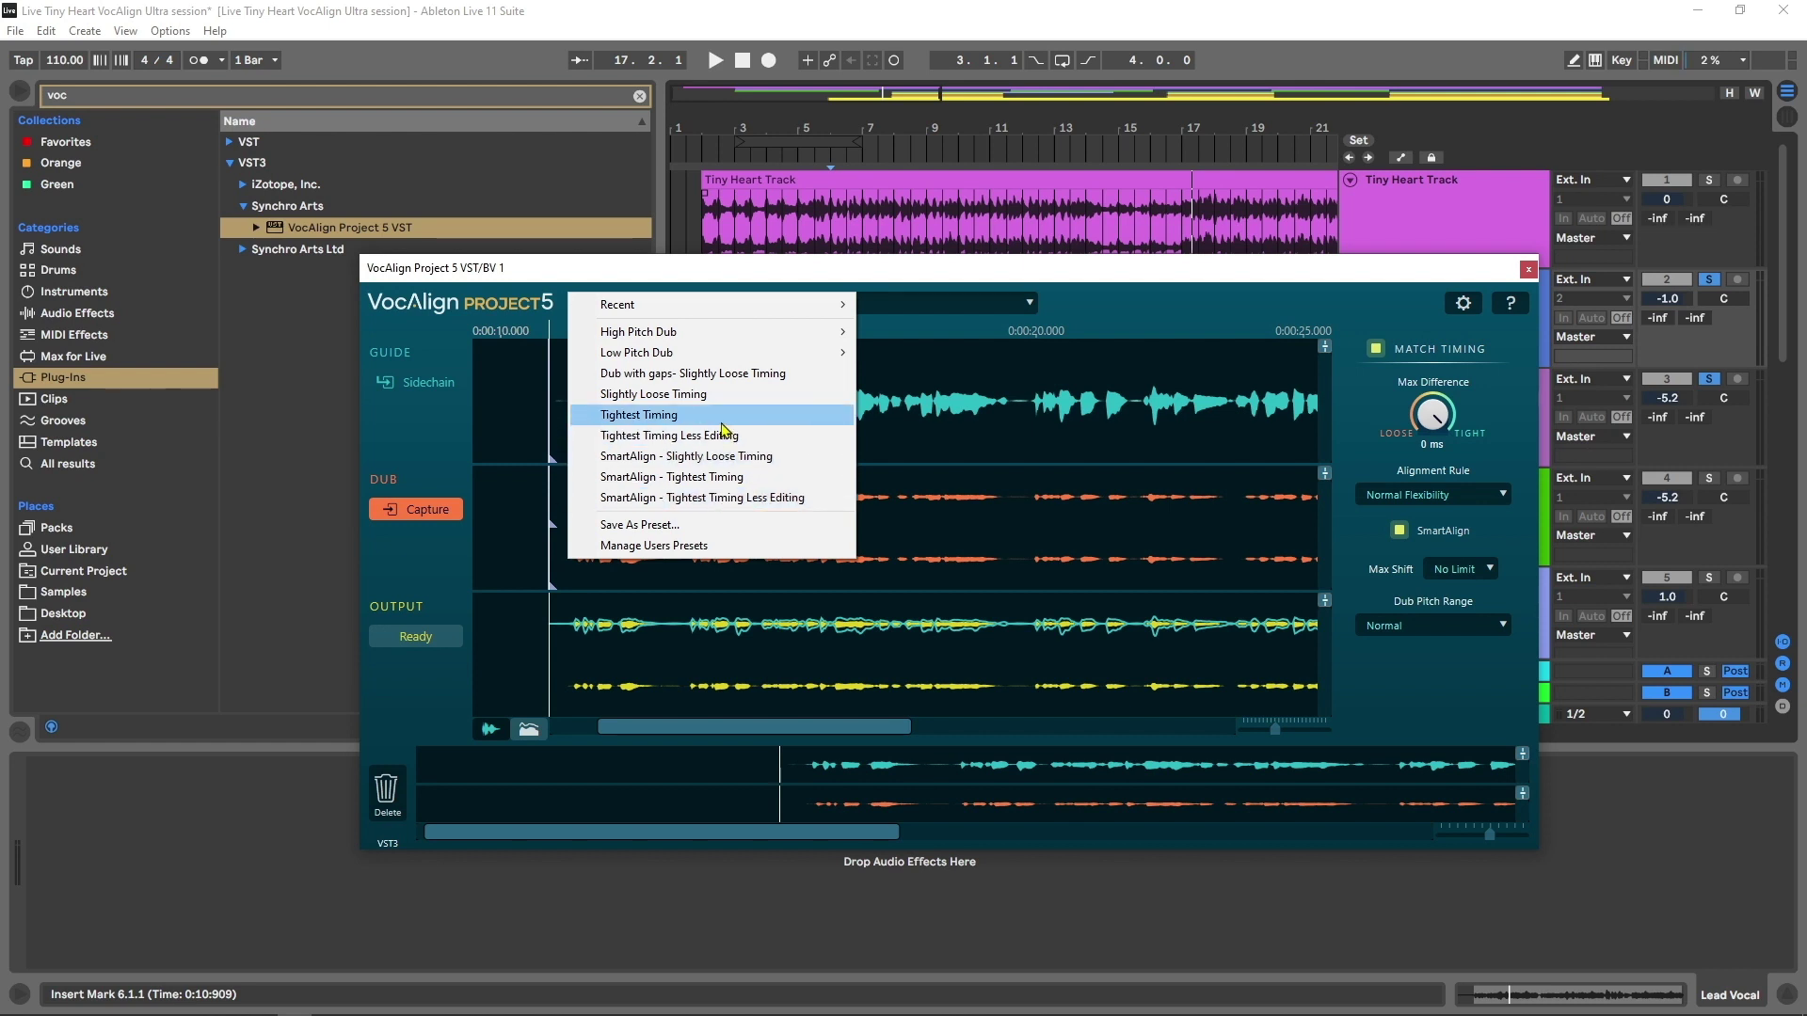
Try the SmartAlign - Tightest Timing Less Editing preset, then return to SmartAlign - Tightest Timing
click(701, 498)
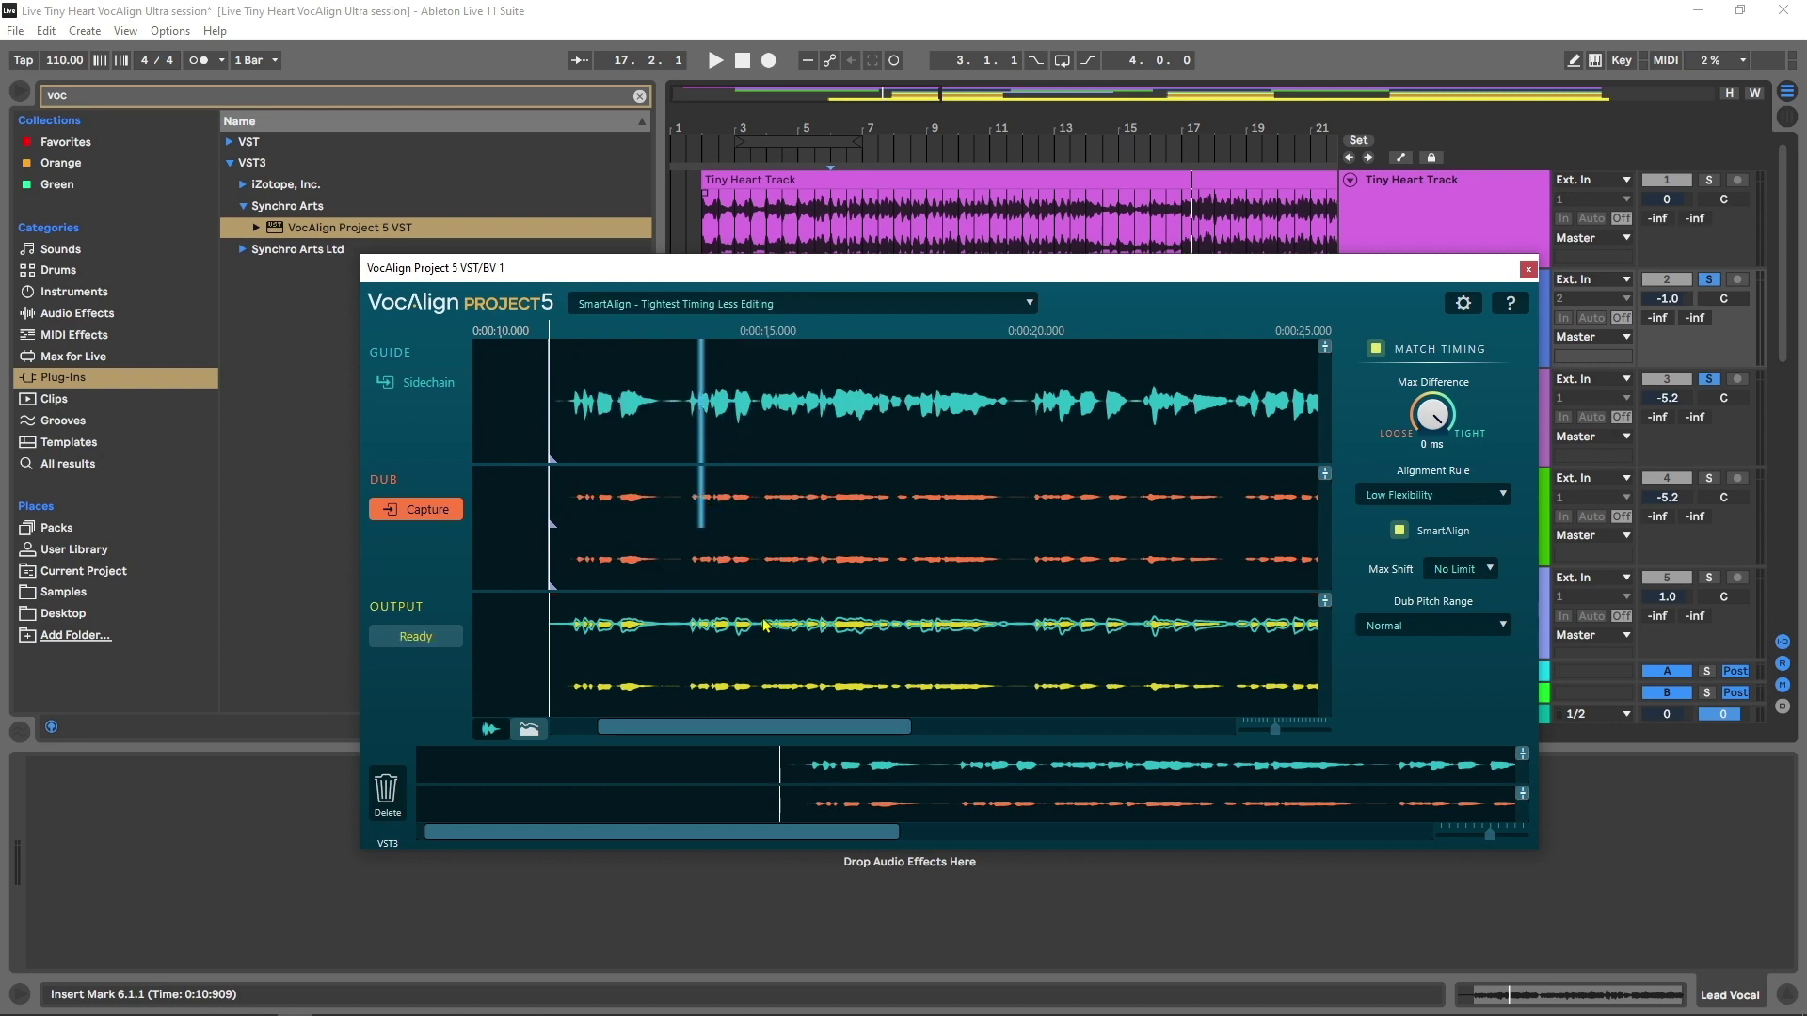
click(709, 305)
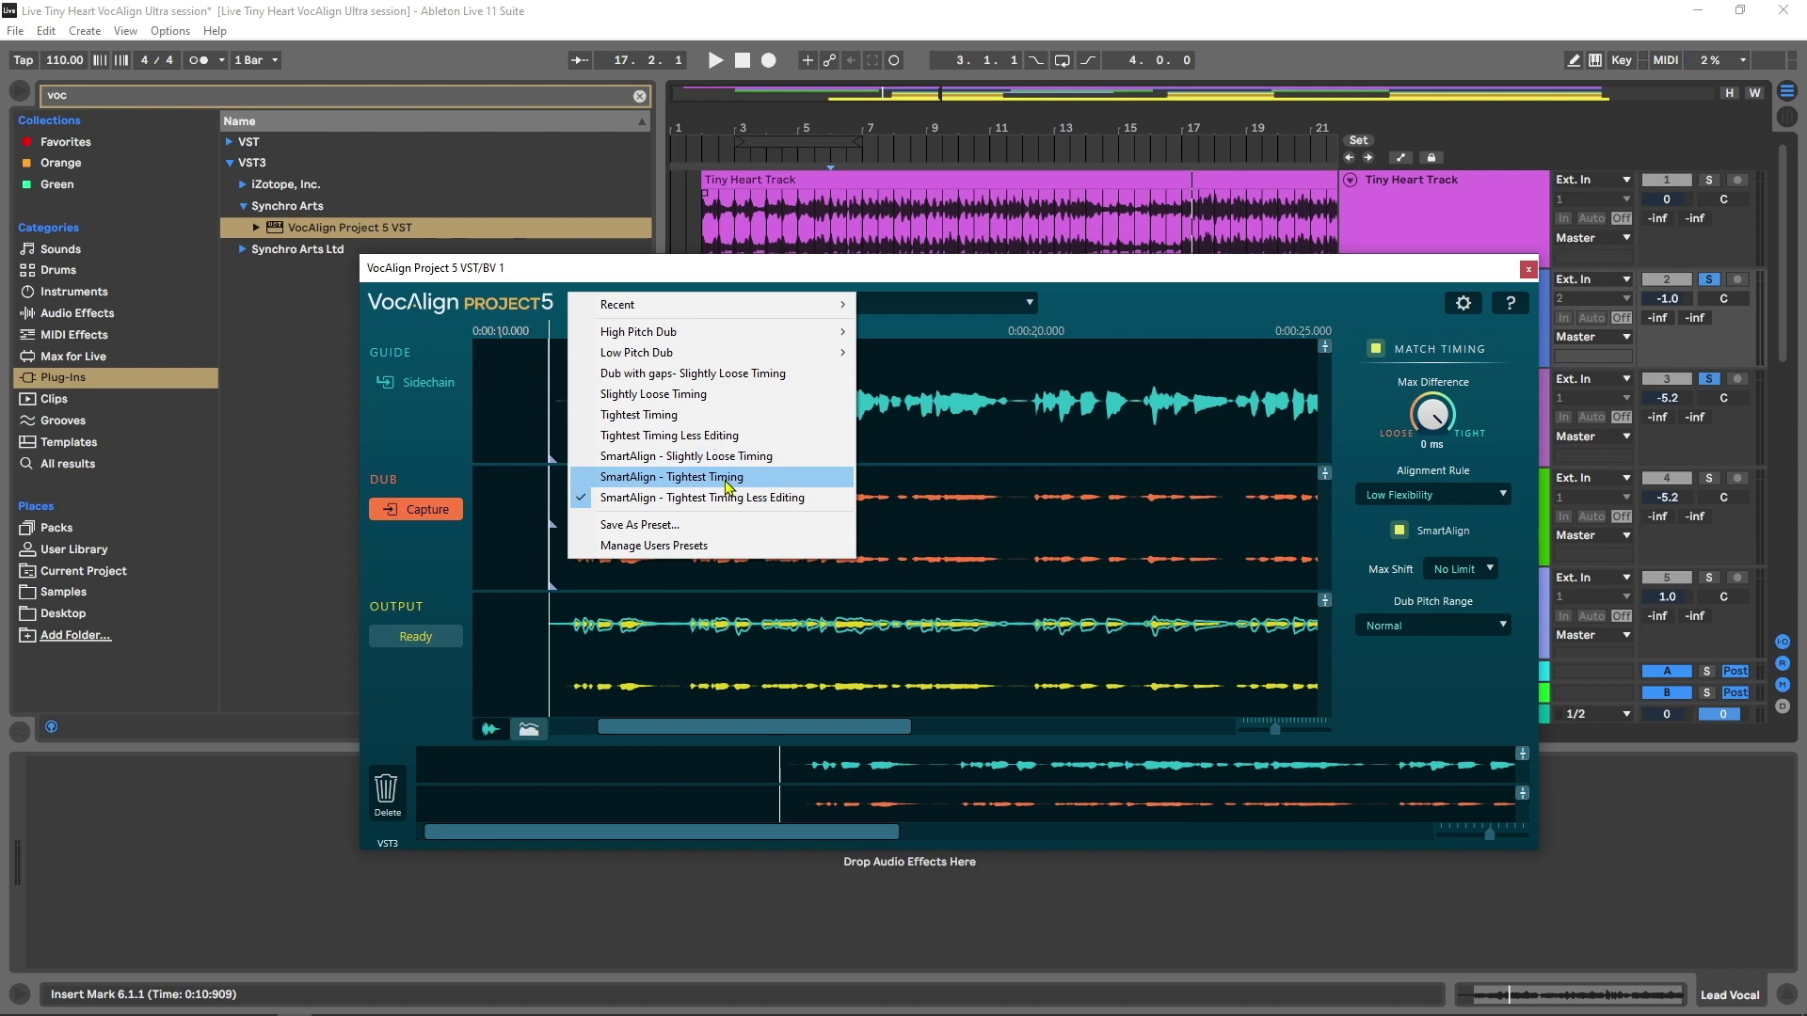
click(688, 478)
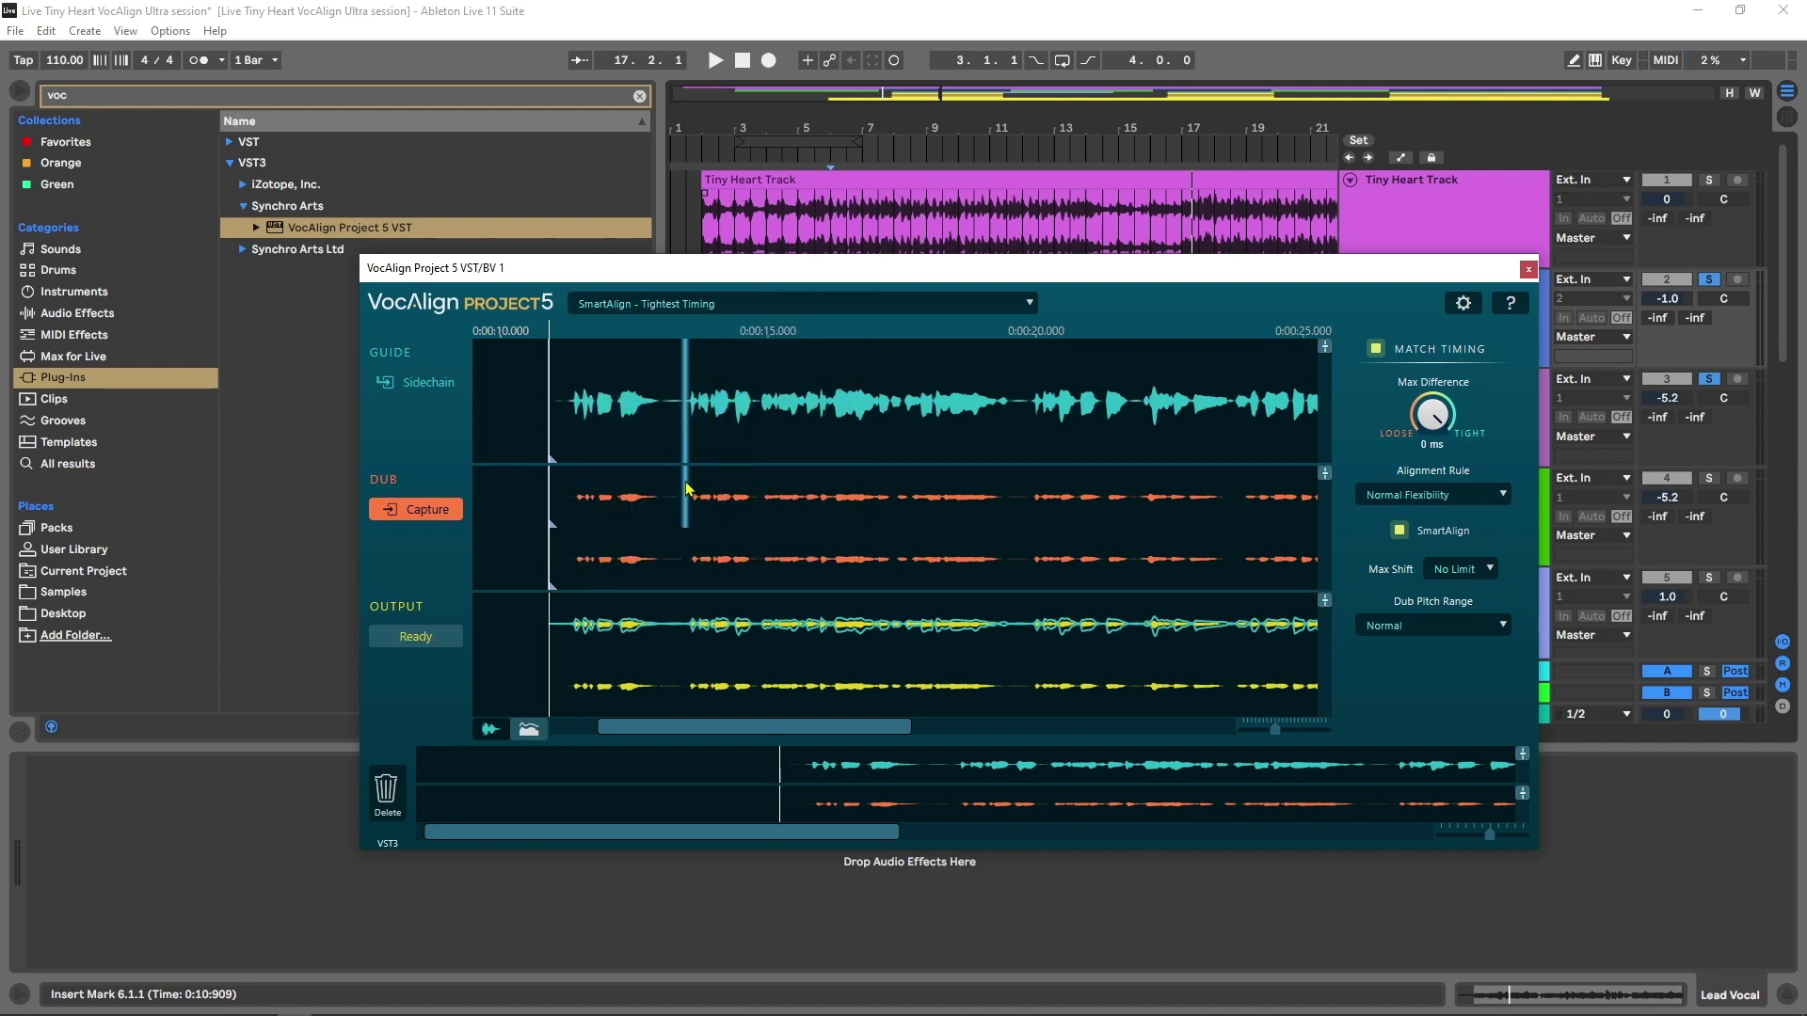
Play back the section to hear the aligned BV 1 vocal, then stop
drag(903, 269, 850, 282)
key(space)
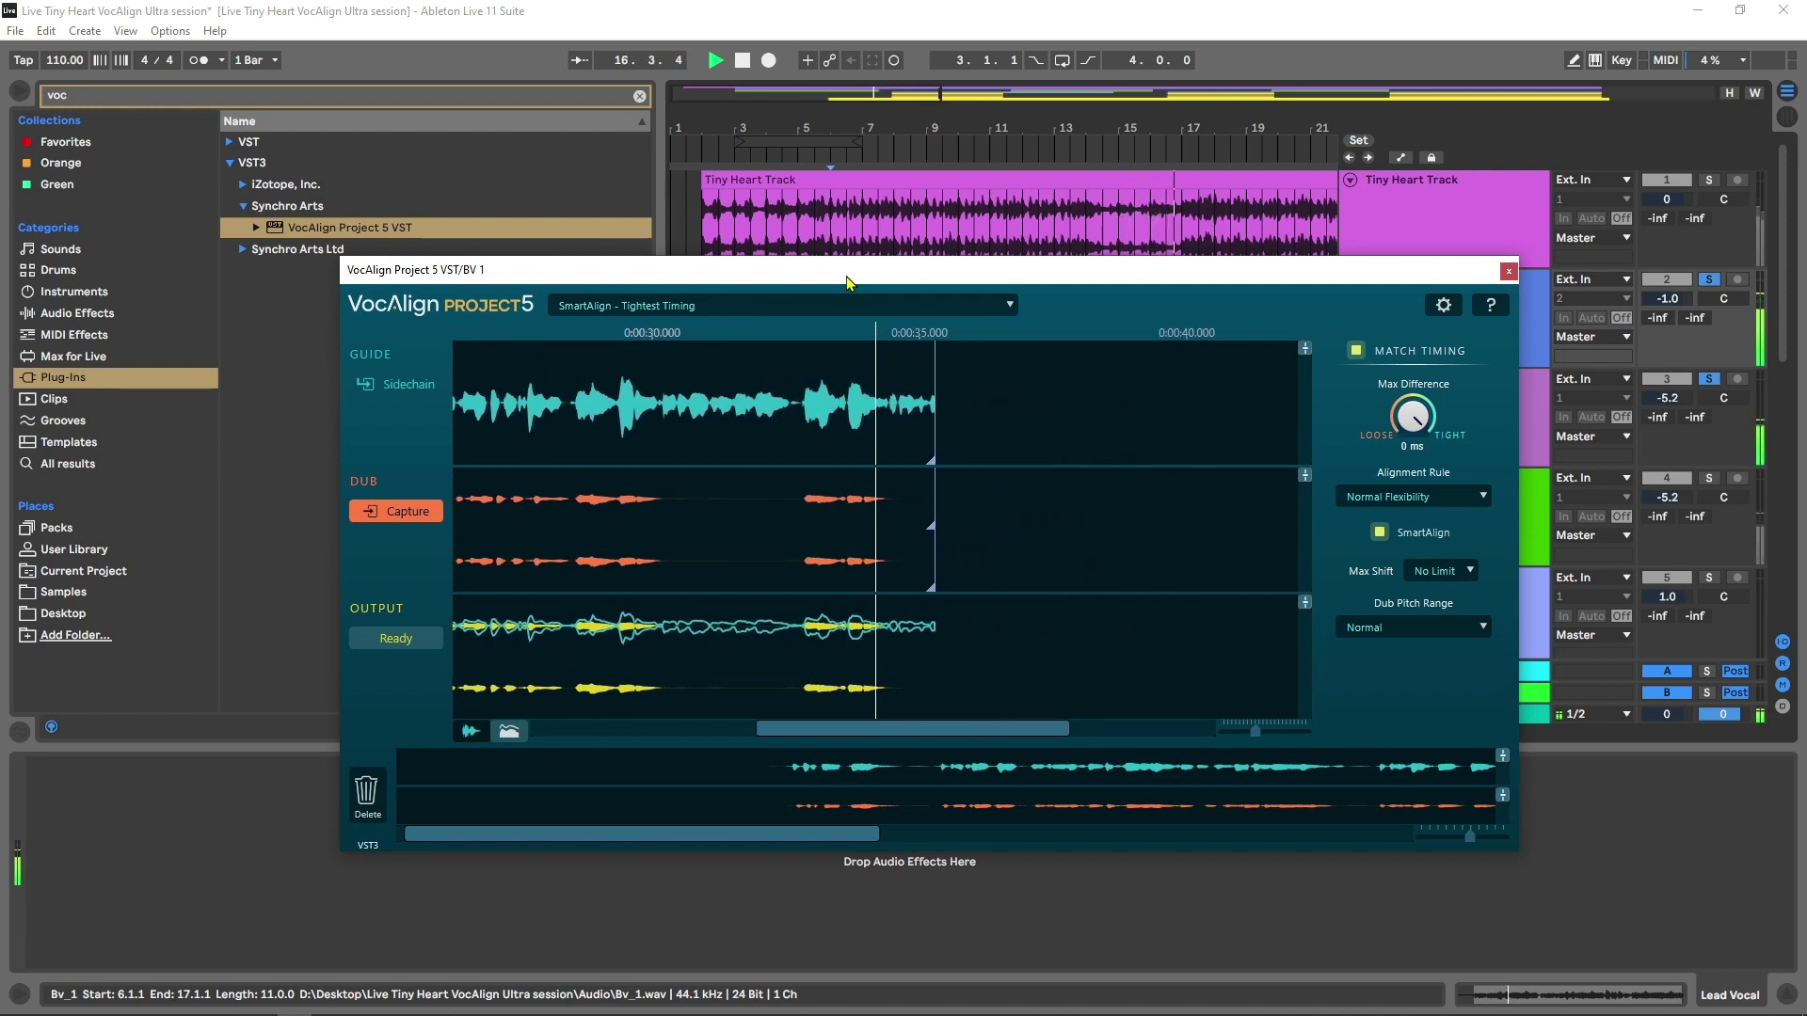
key(space)
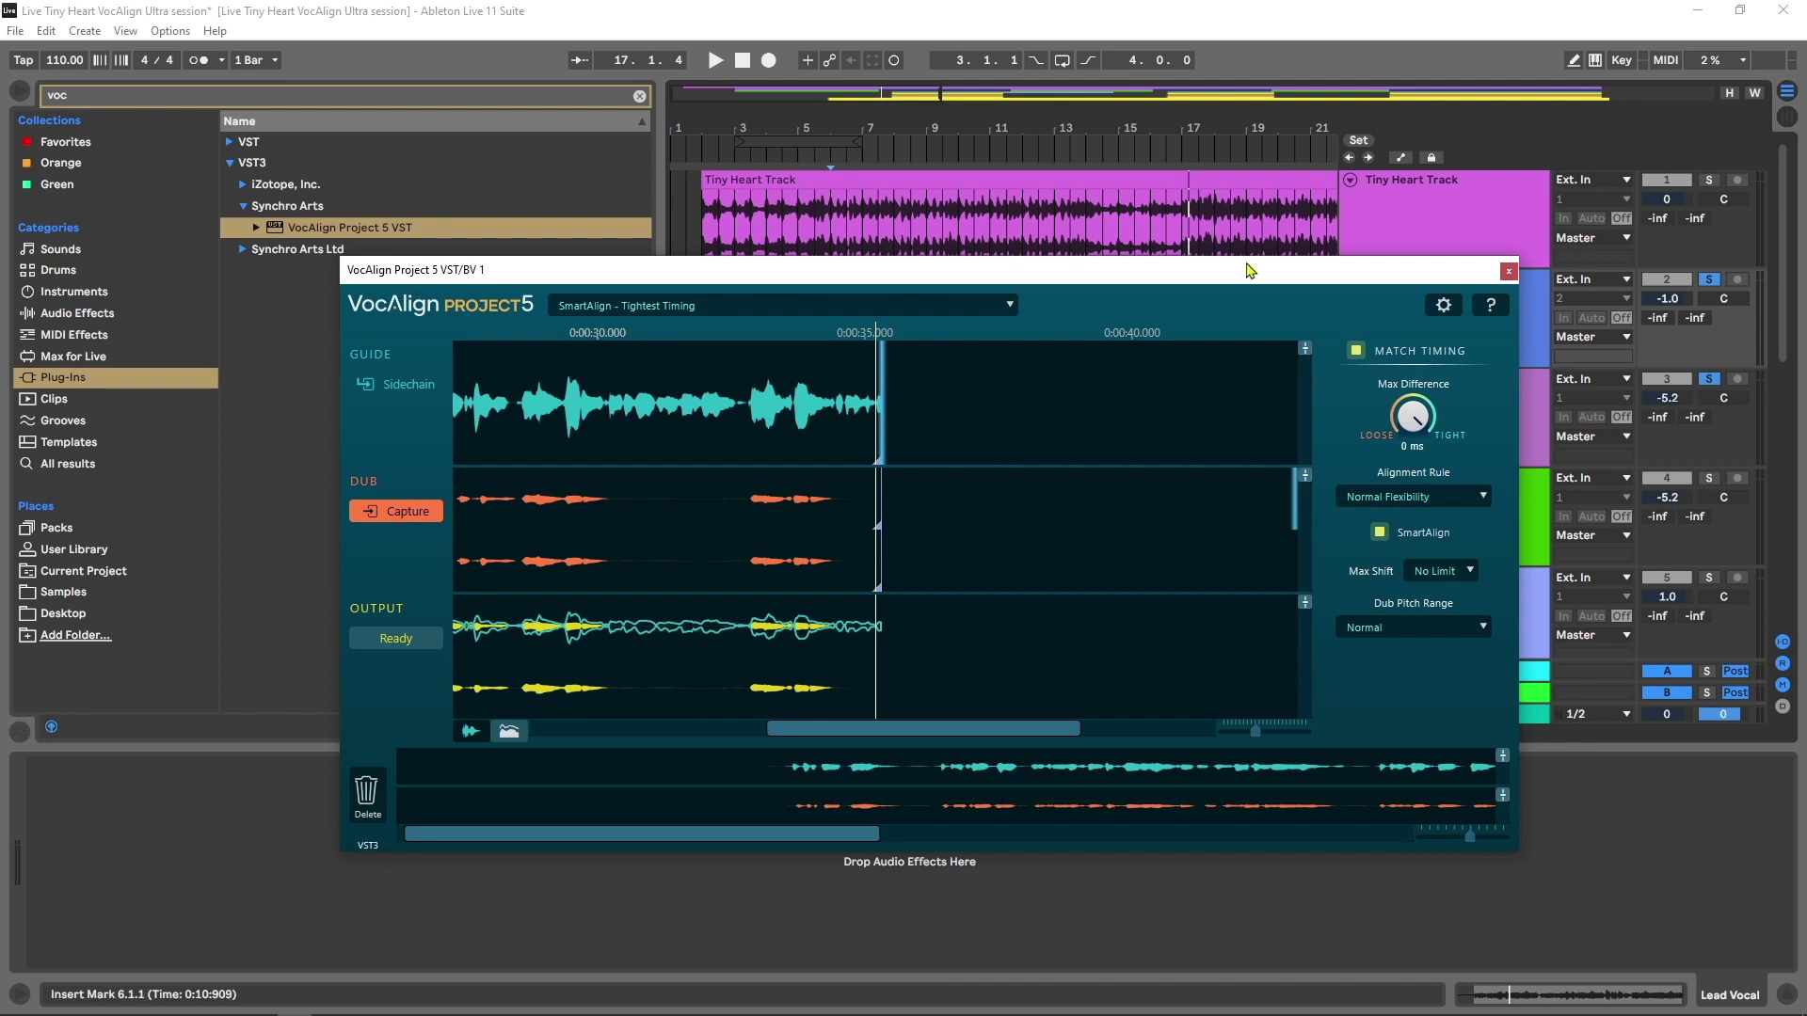
Zoom the arrangement out to bars 1–65 and select the second Bv_1 clip at bars 27–38
drag(1245, 271, 1182, 491)
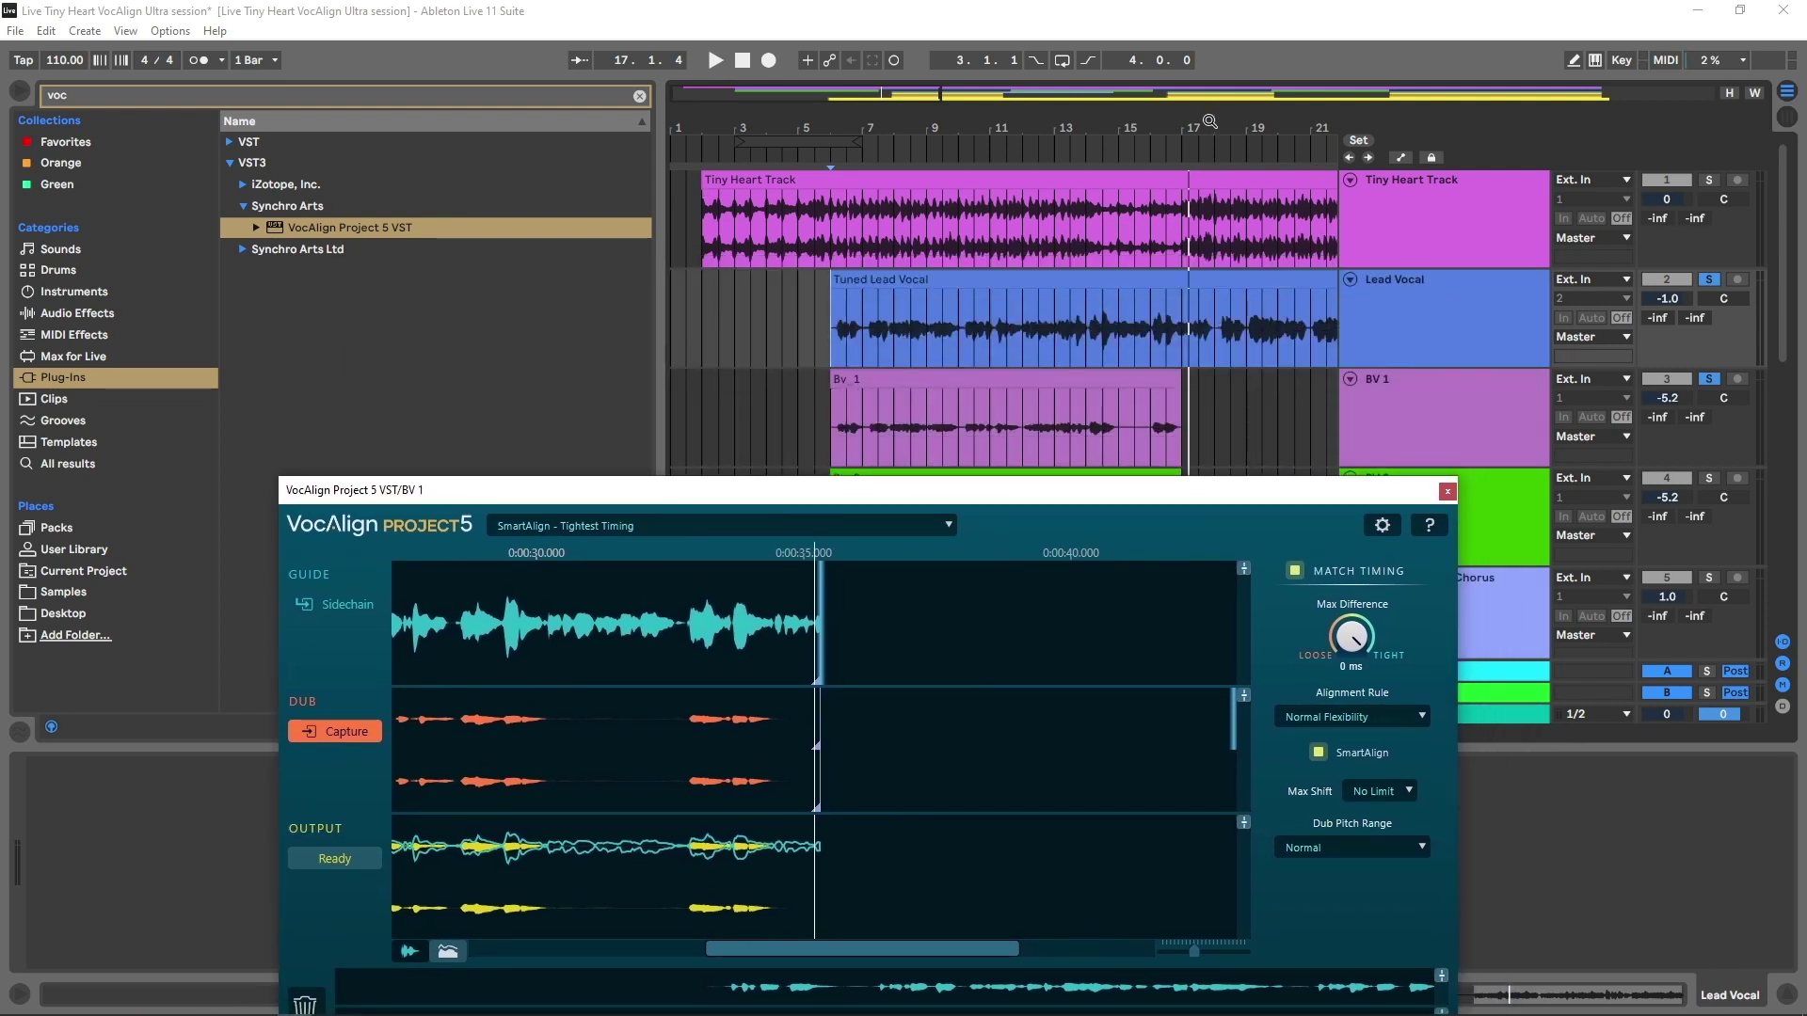
key(minus)
key(minus)
click(851, 400)
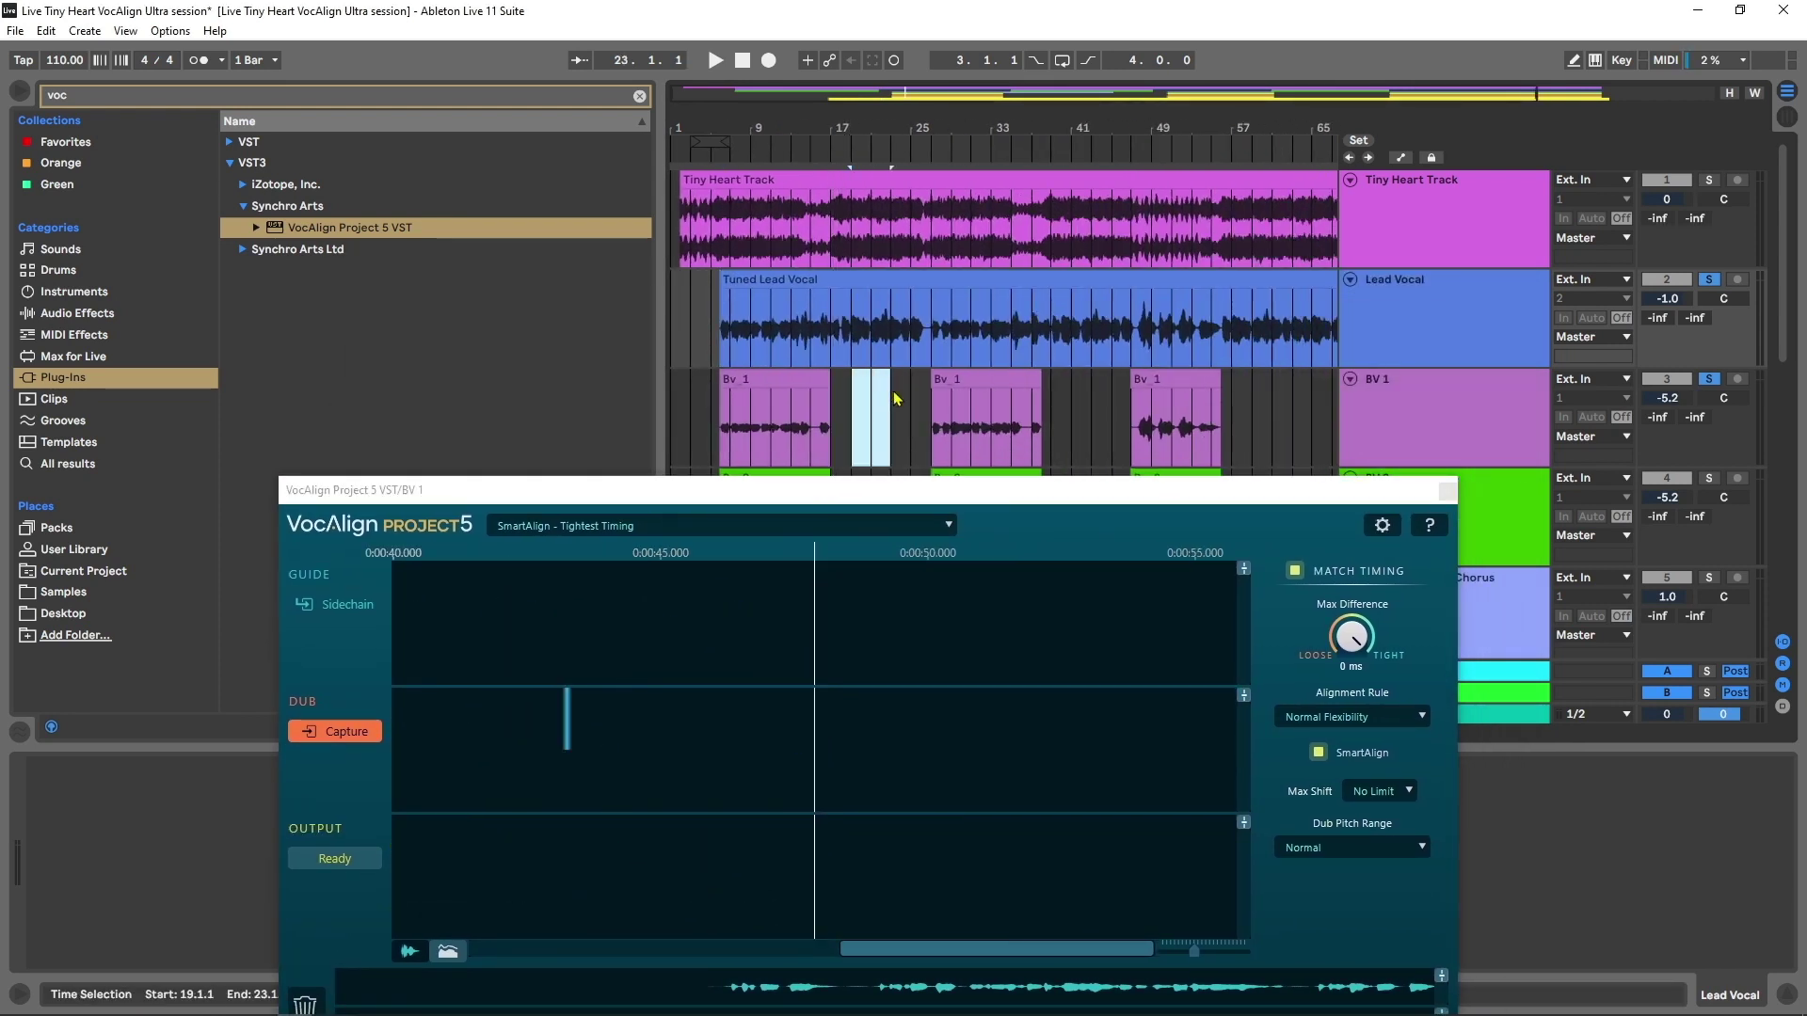
drag(851, 400, 924, 403)
click(952, 380)
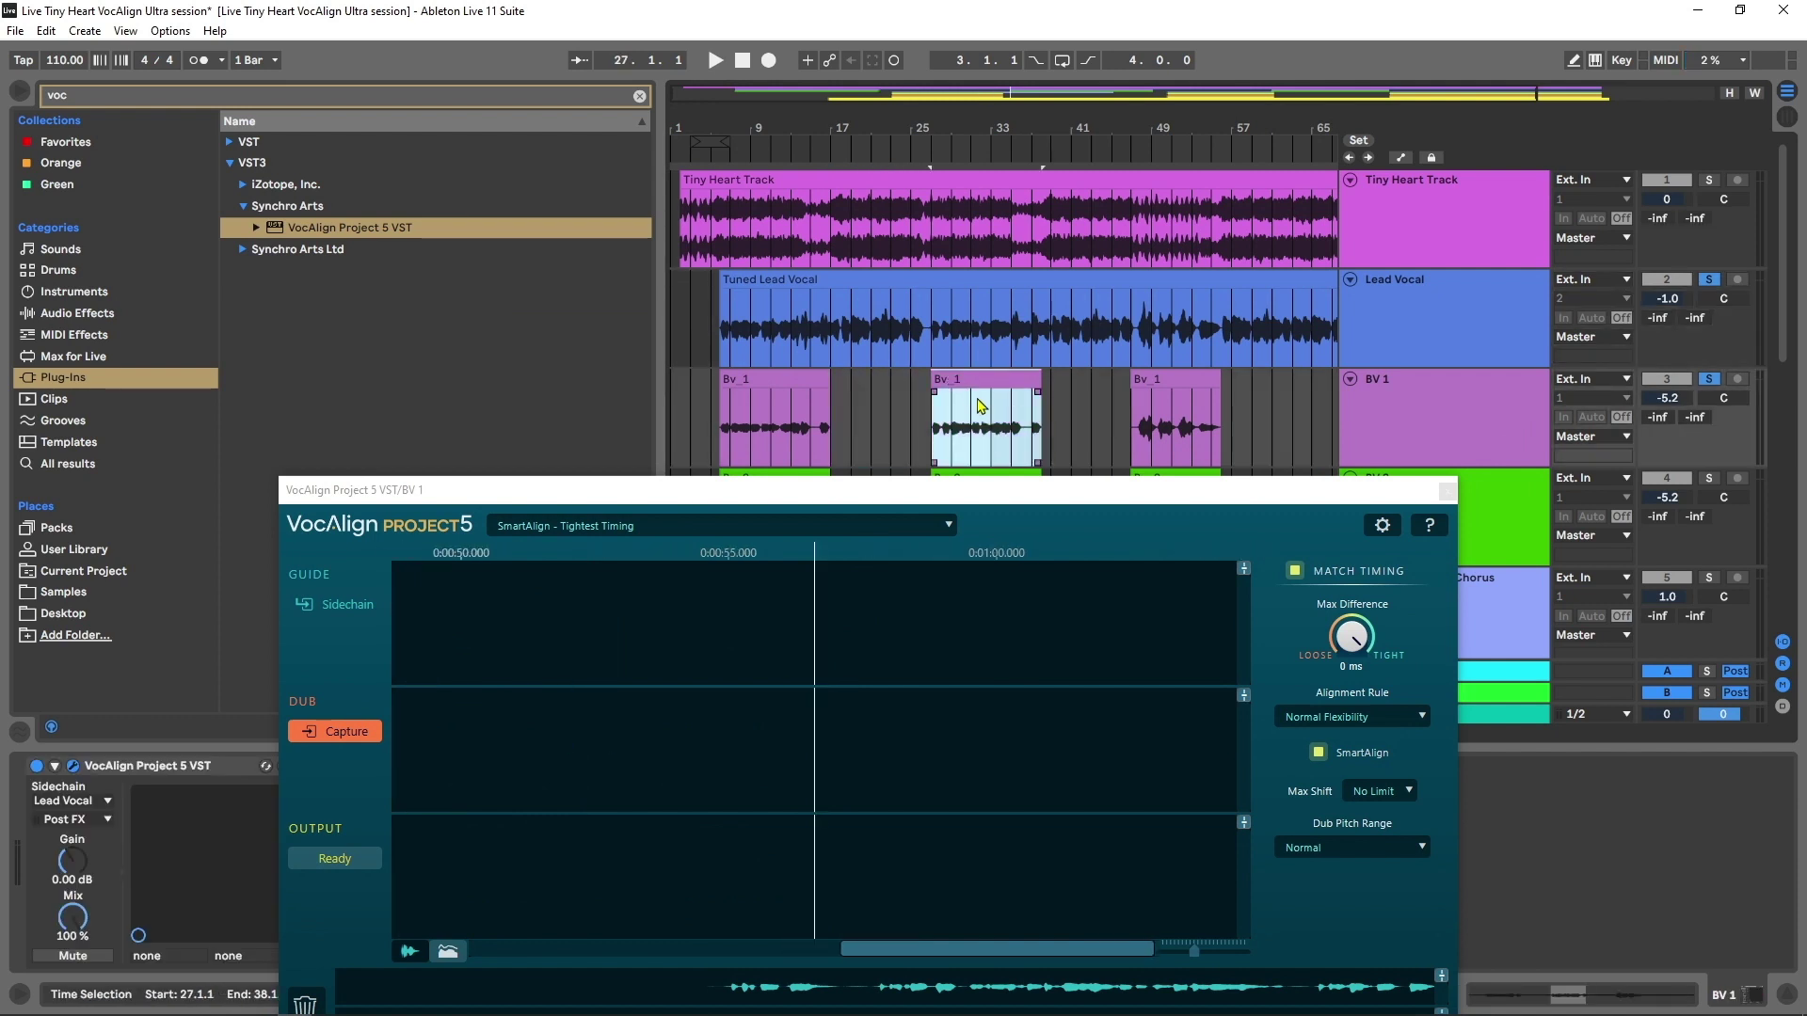
drag(834, 335, 932, 339)
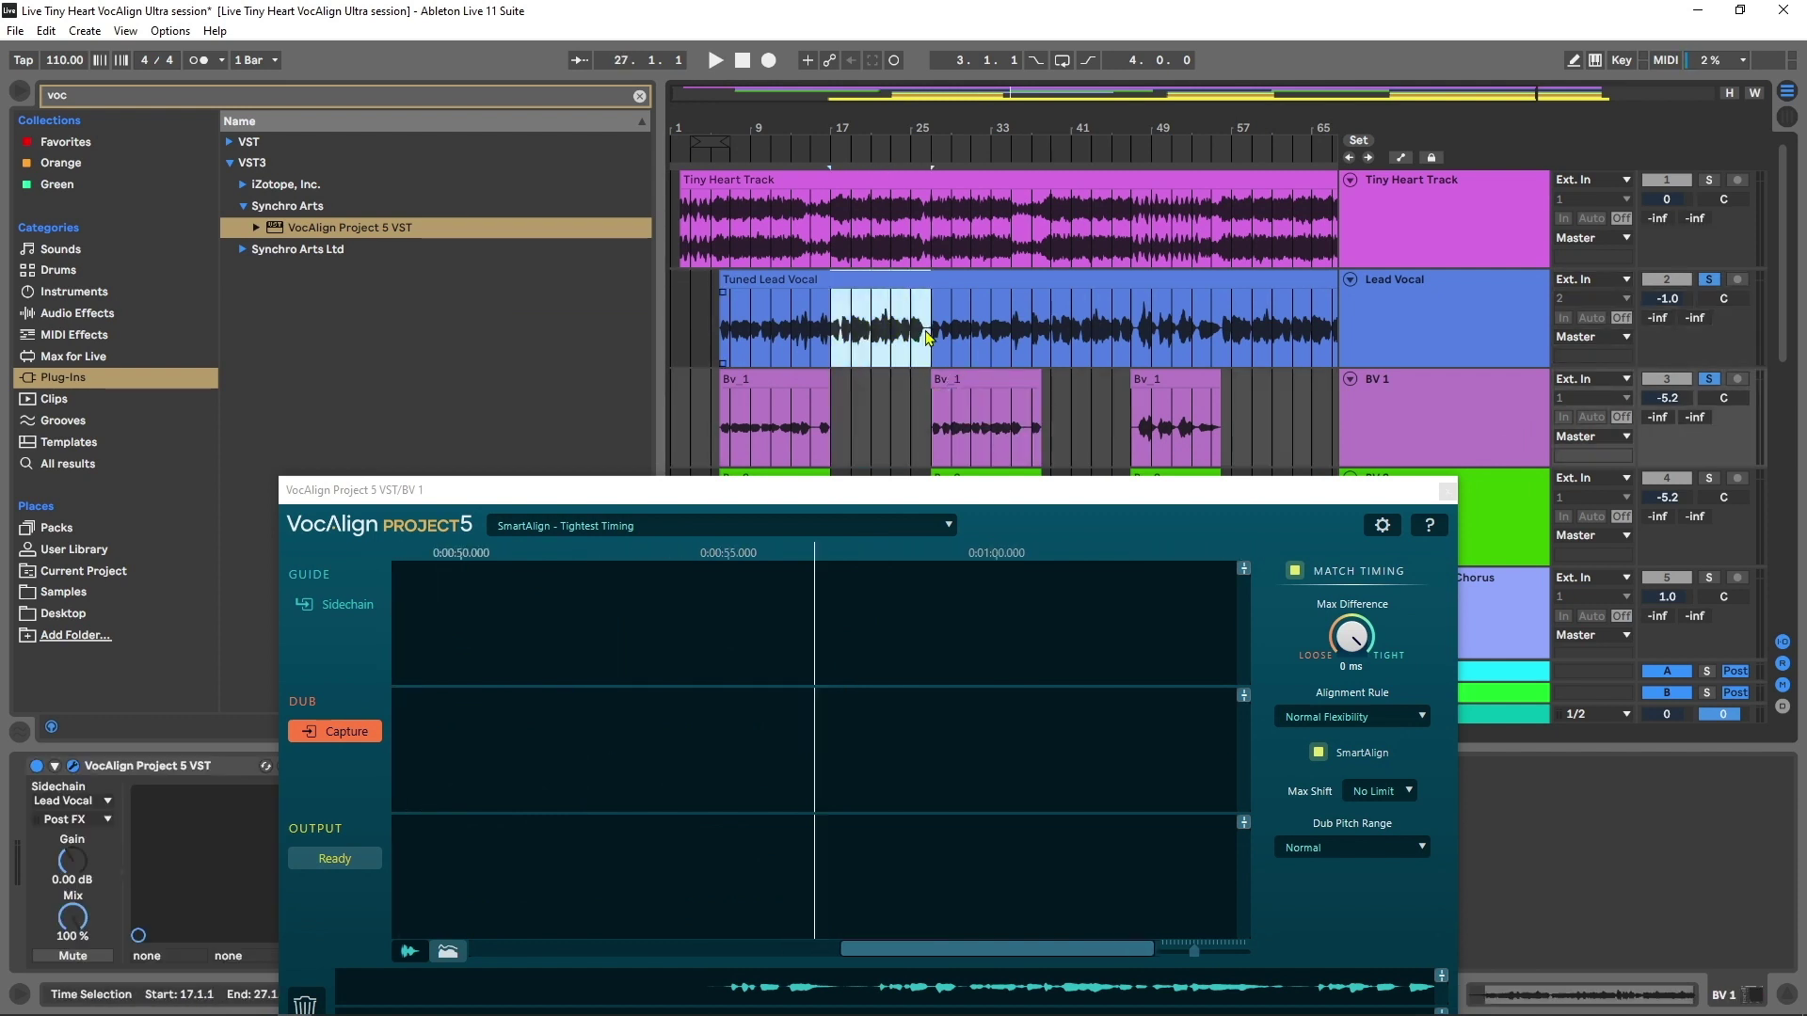
click(969, 379)
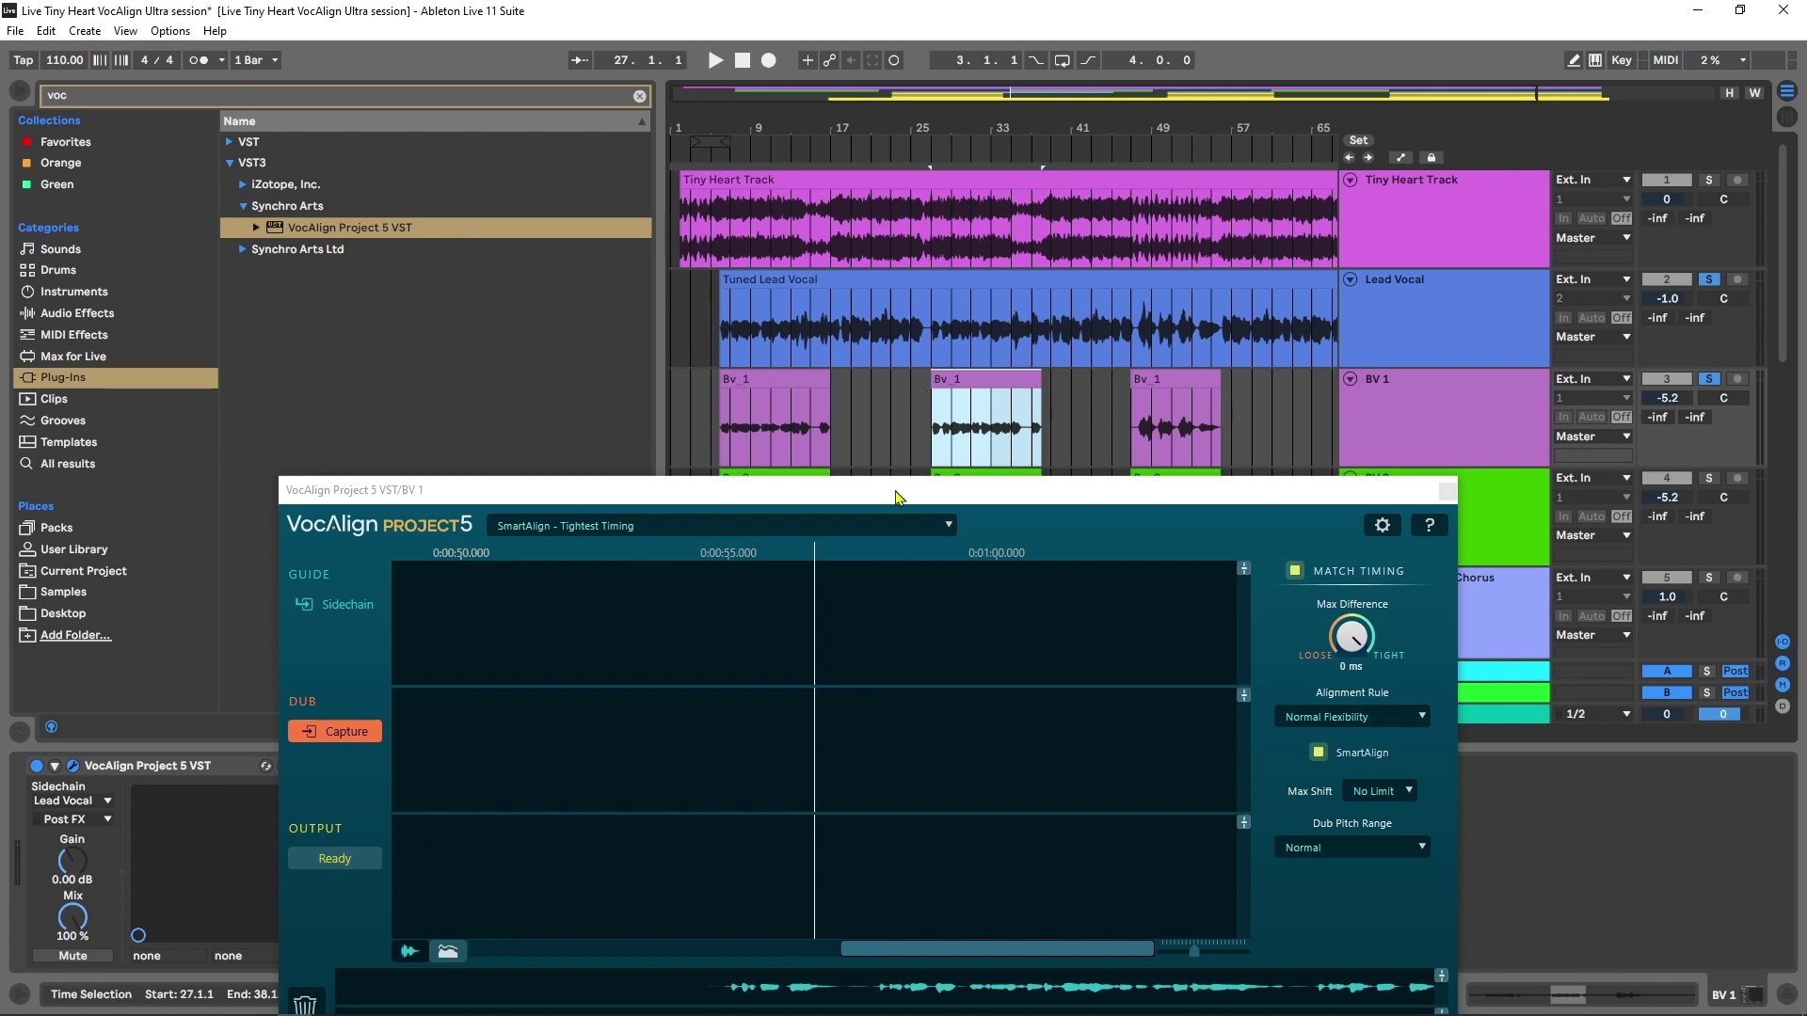
Set the play position to bar 27 on the second Bv_1 clip and arm VocAlign Capture
click(889, 389)
click(851, 403)
click(812, 415)
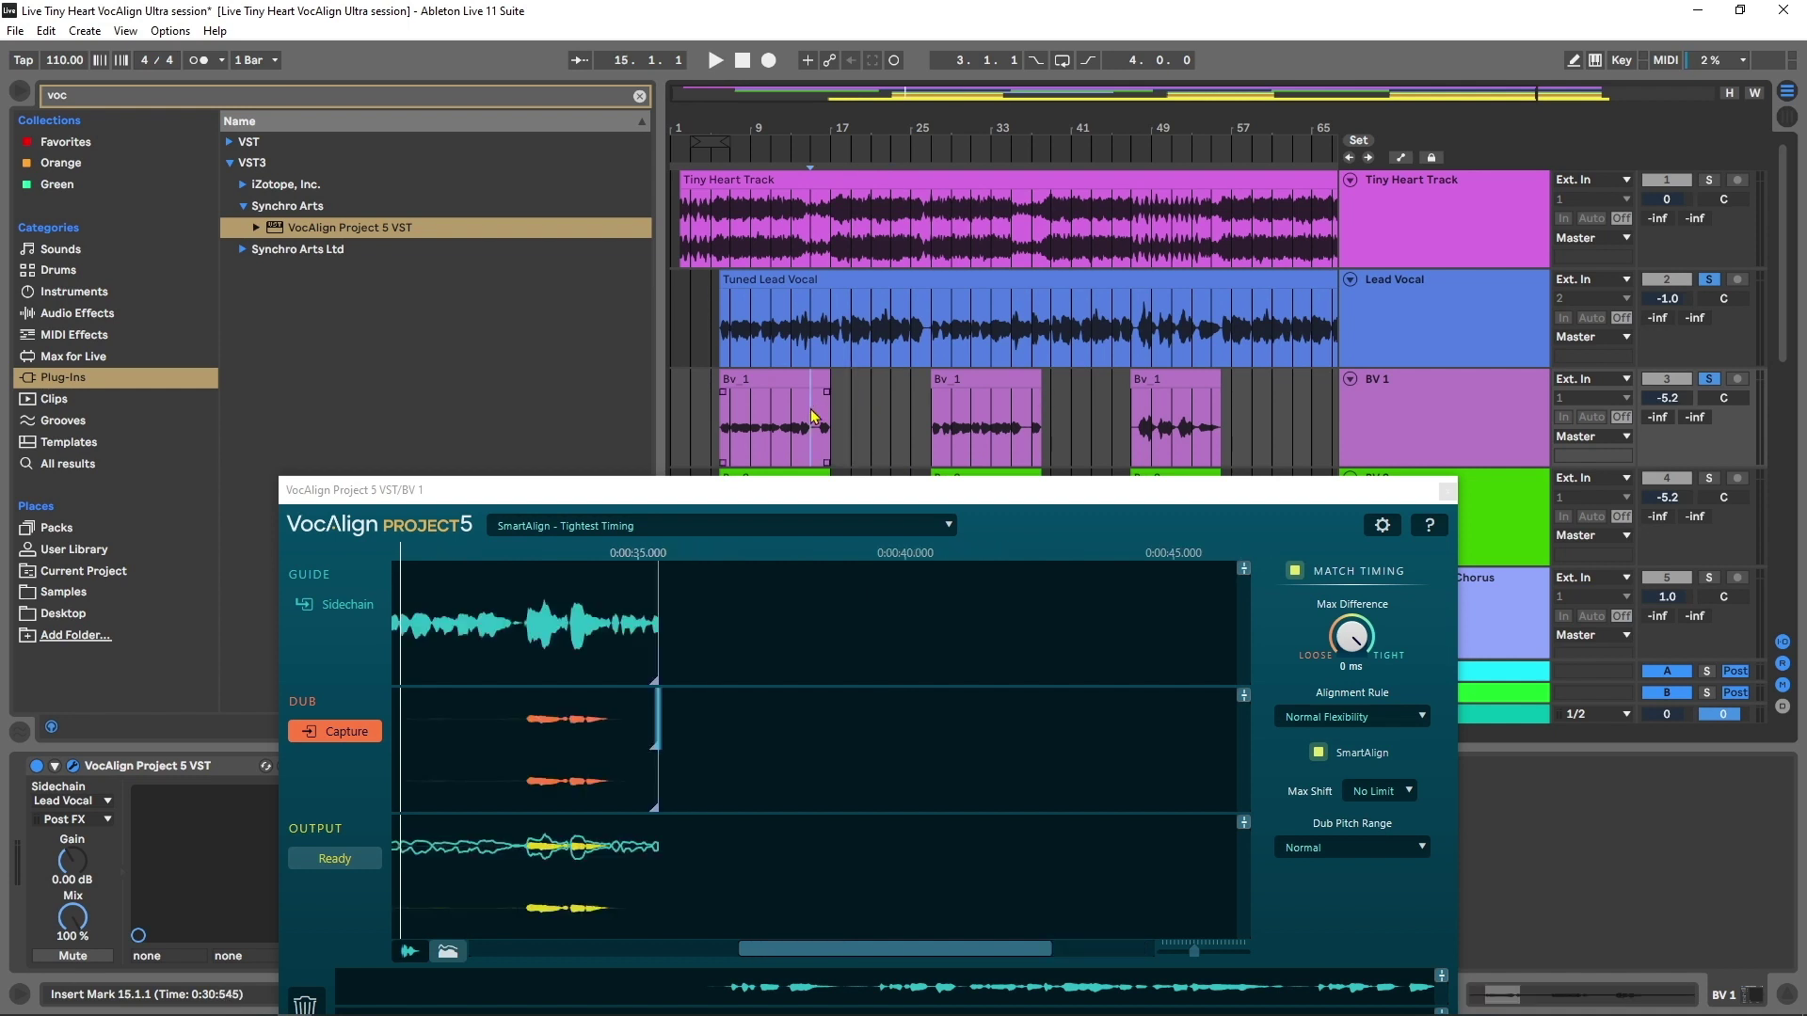
click(935, 431)
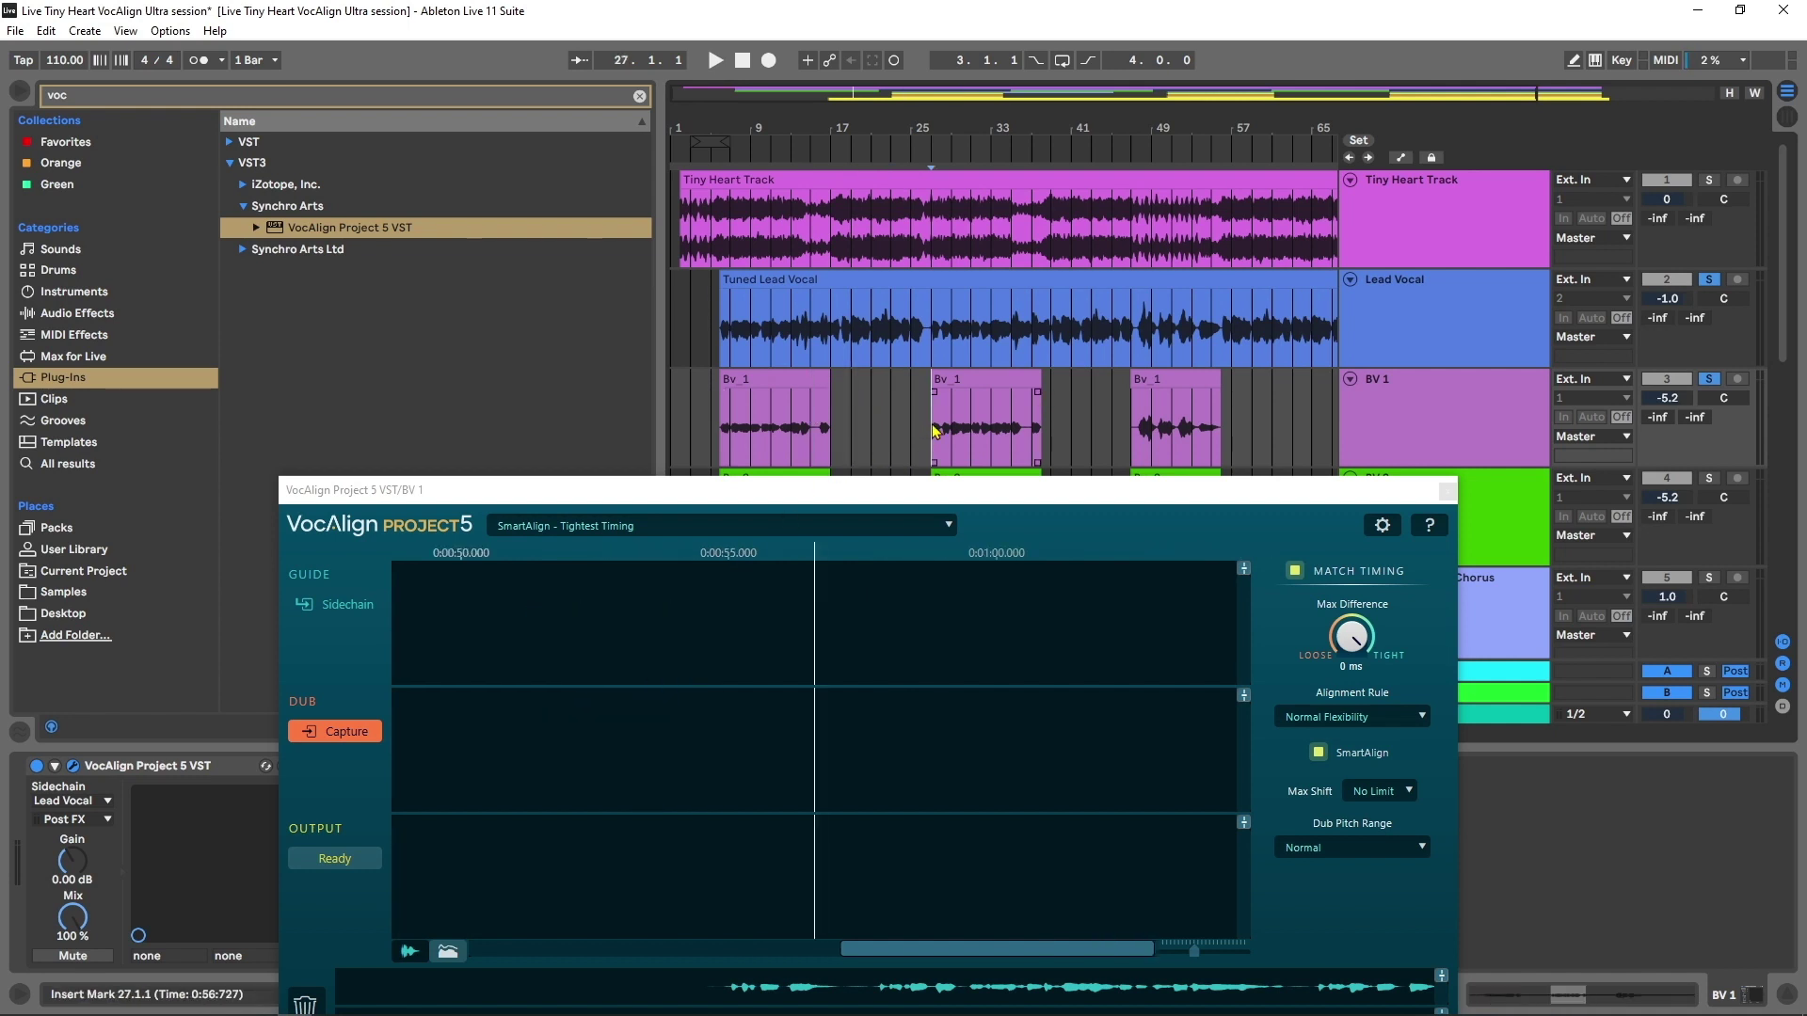
click(341, 741)
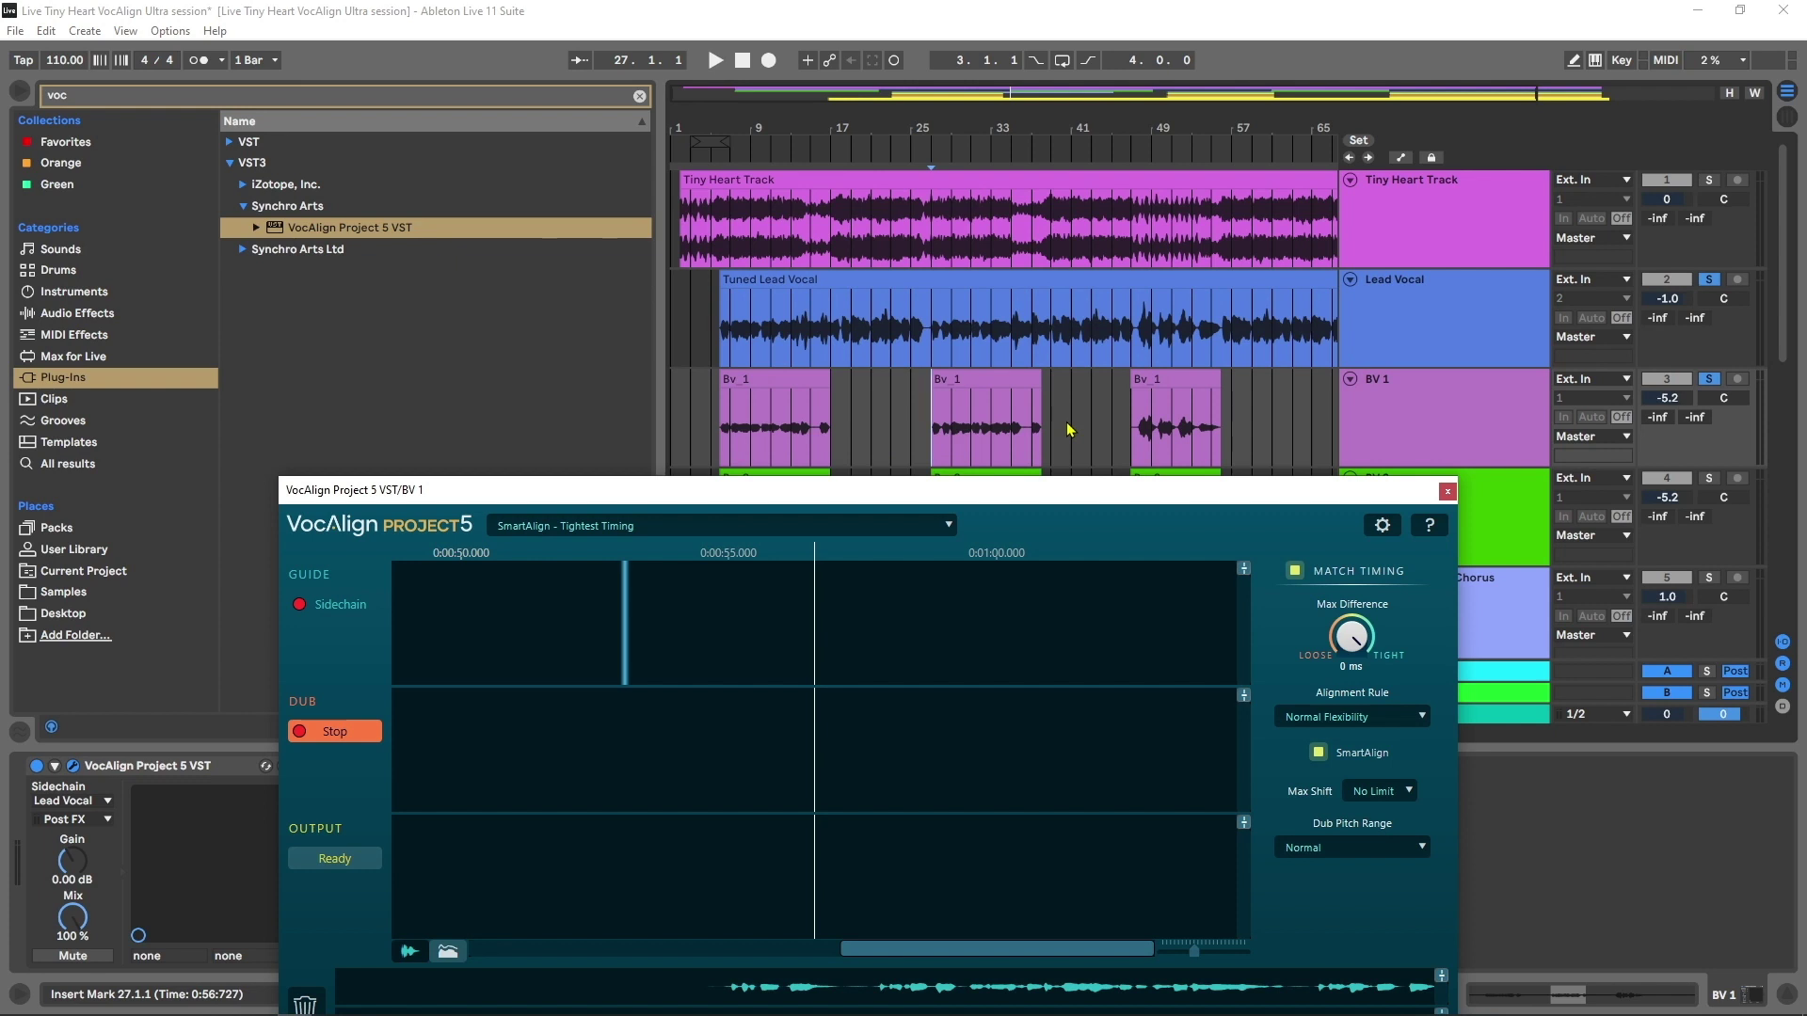
Play through the second Bv_1 section while VocAlign captures, then stop playback
key(space)
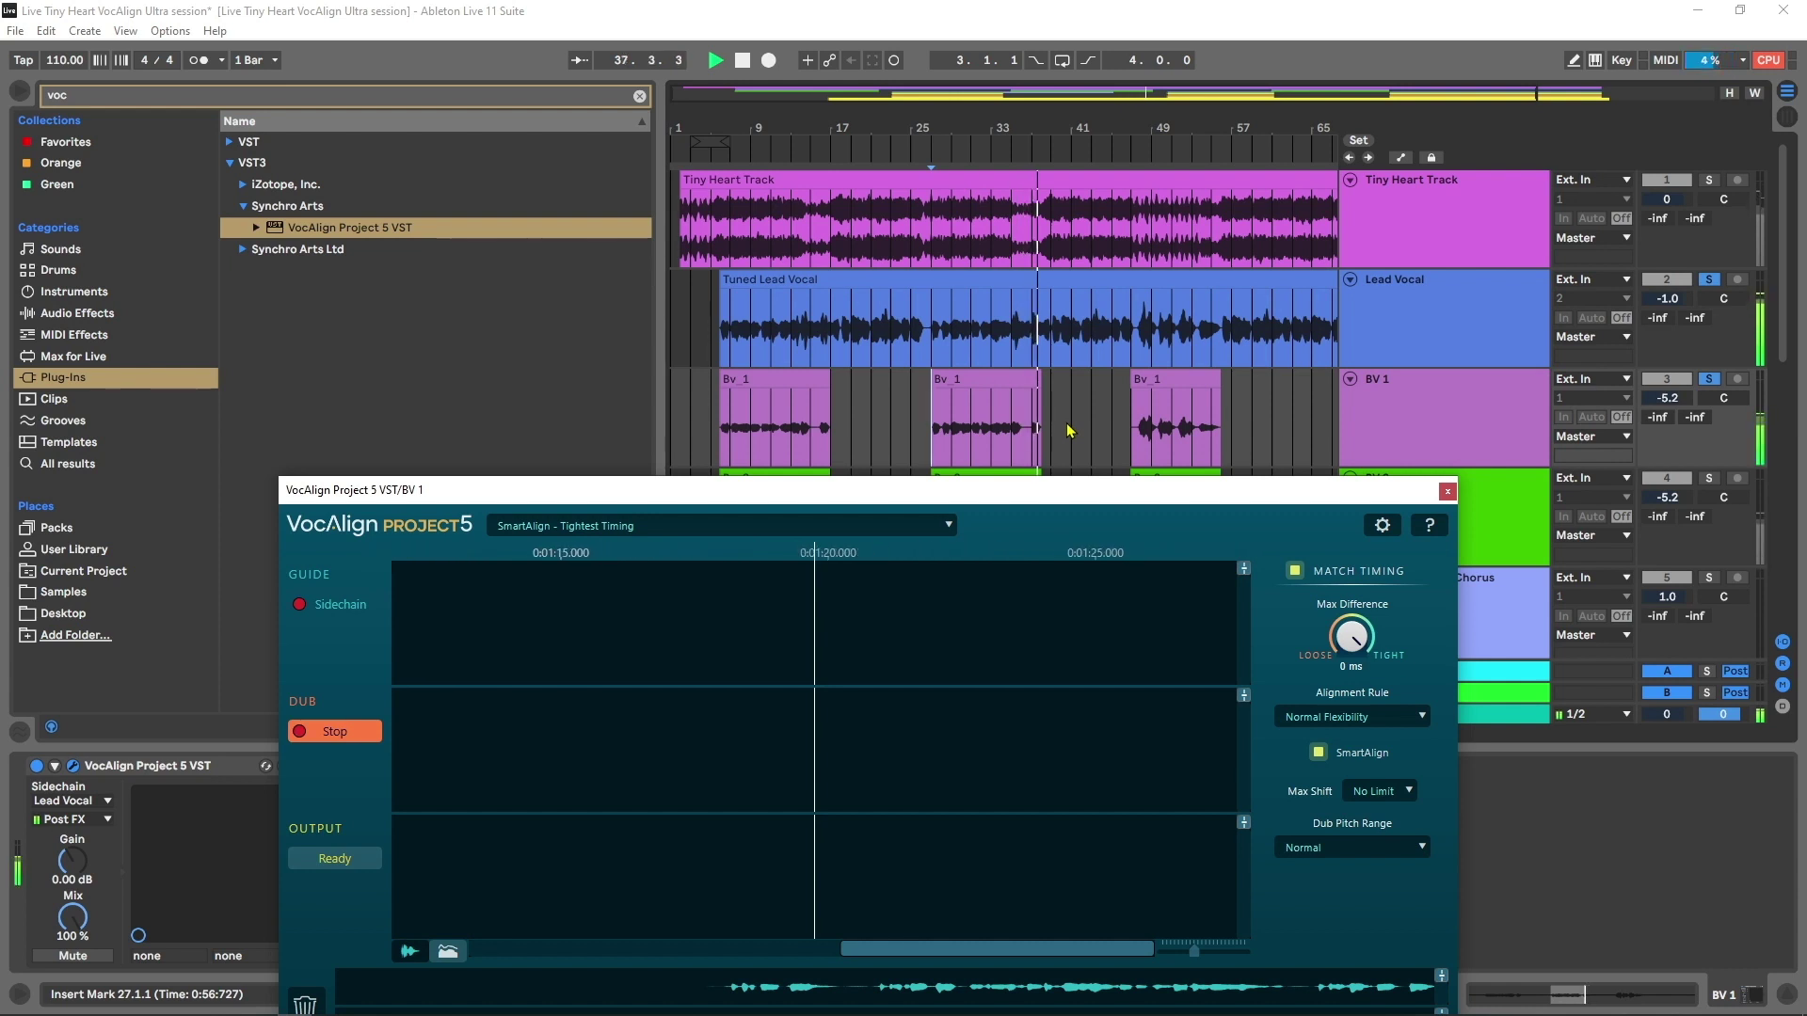
key(space)
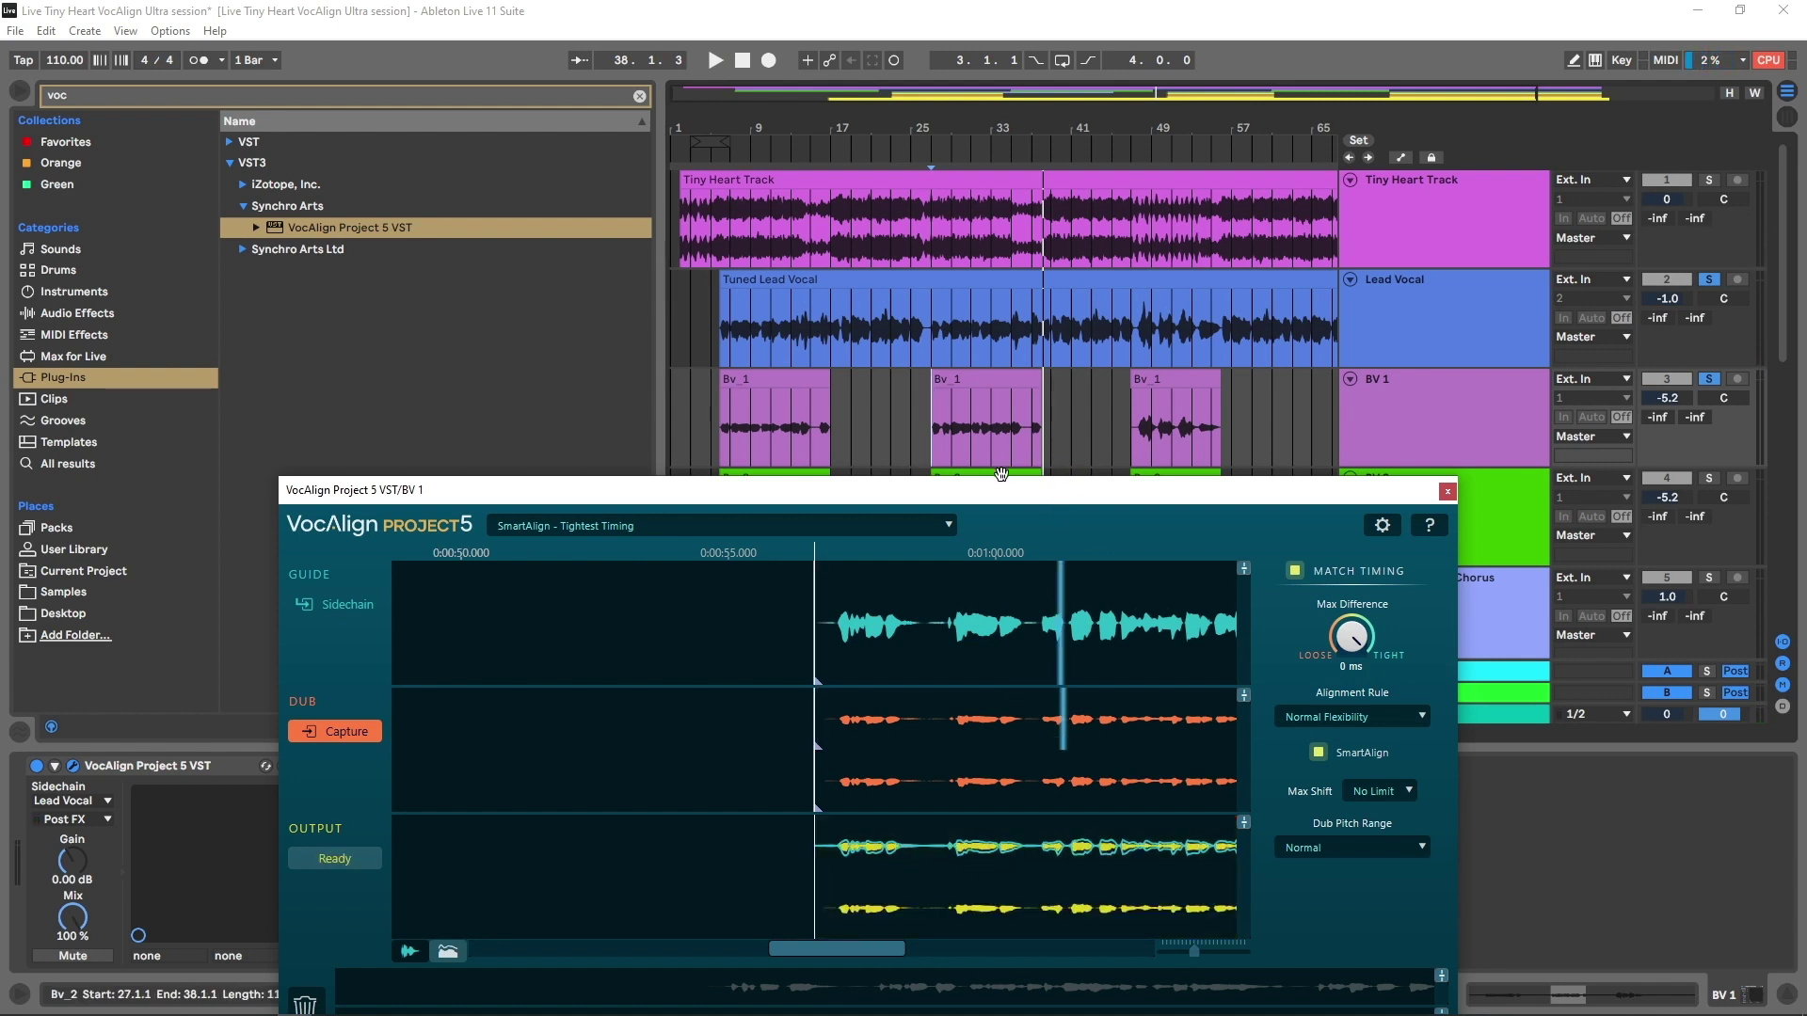
click(934, 429)
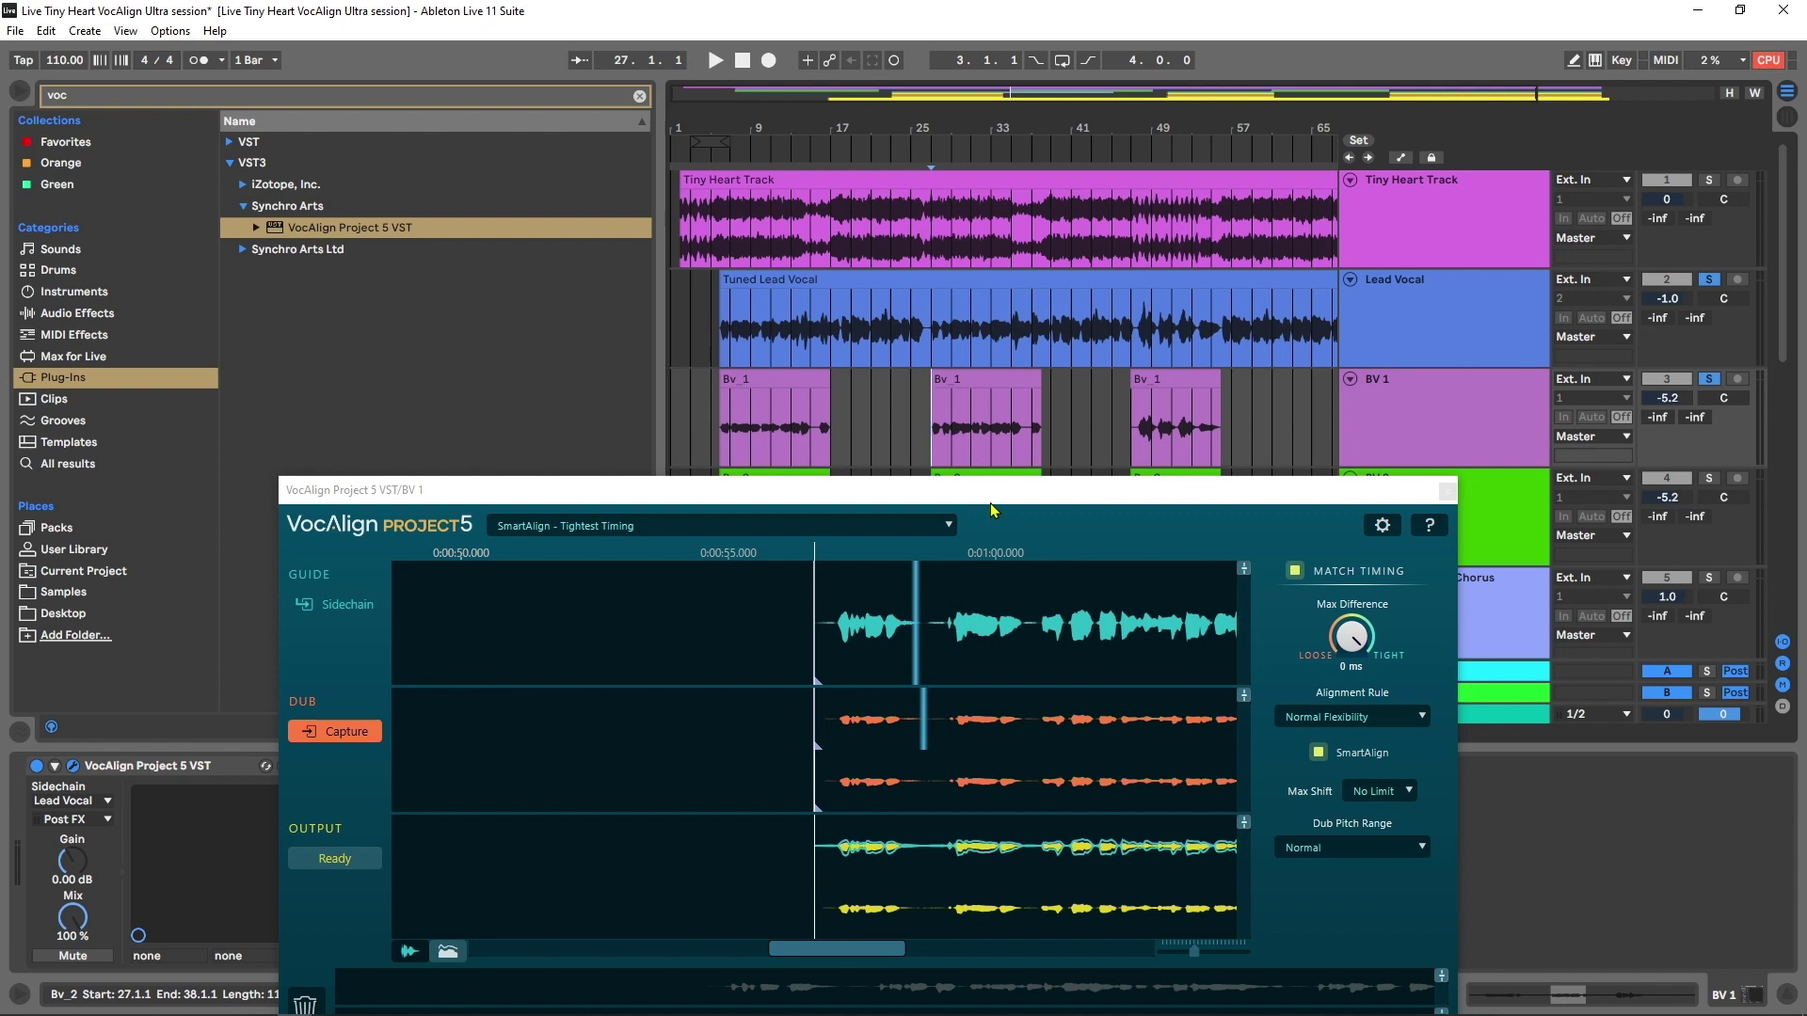
key(space)
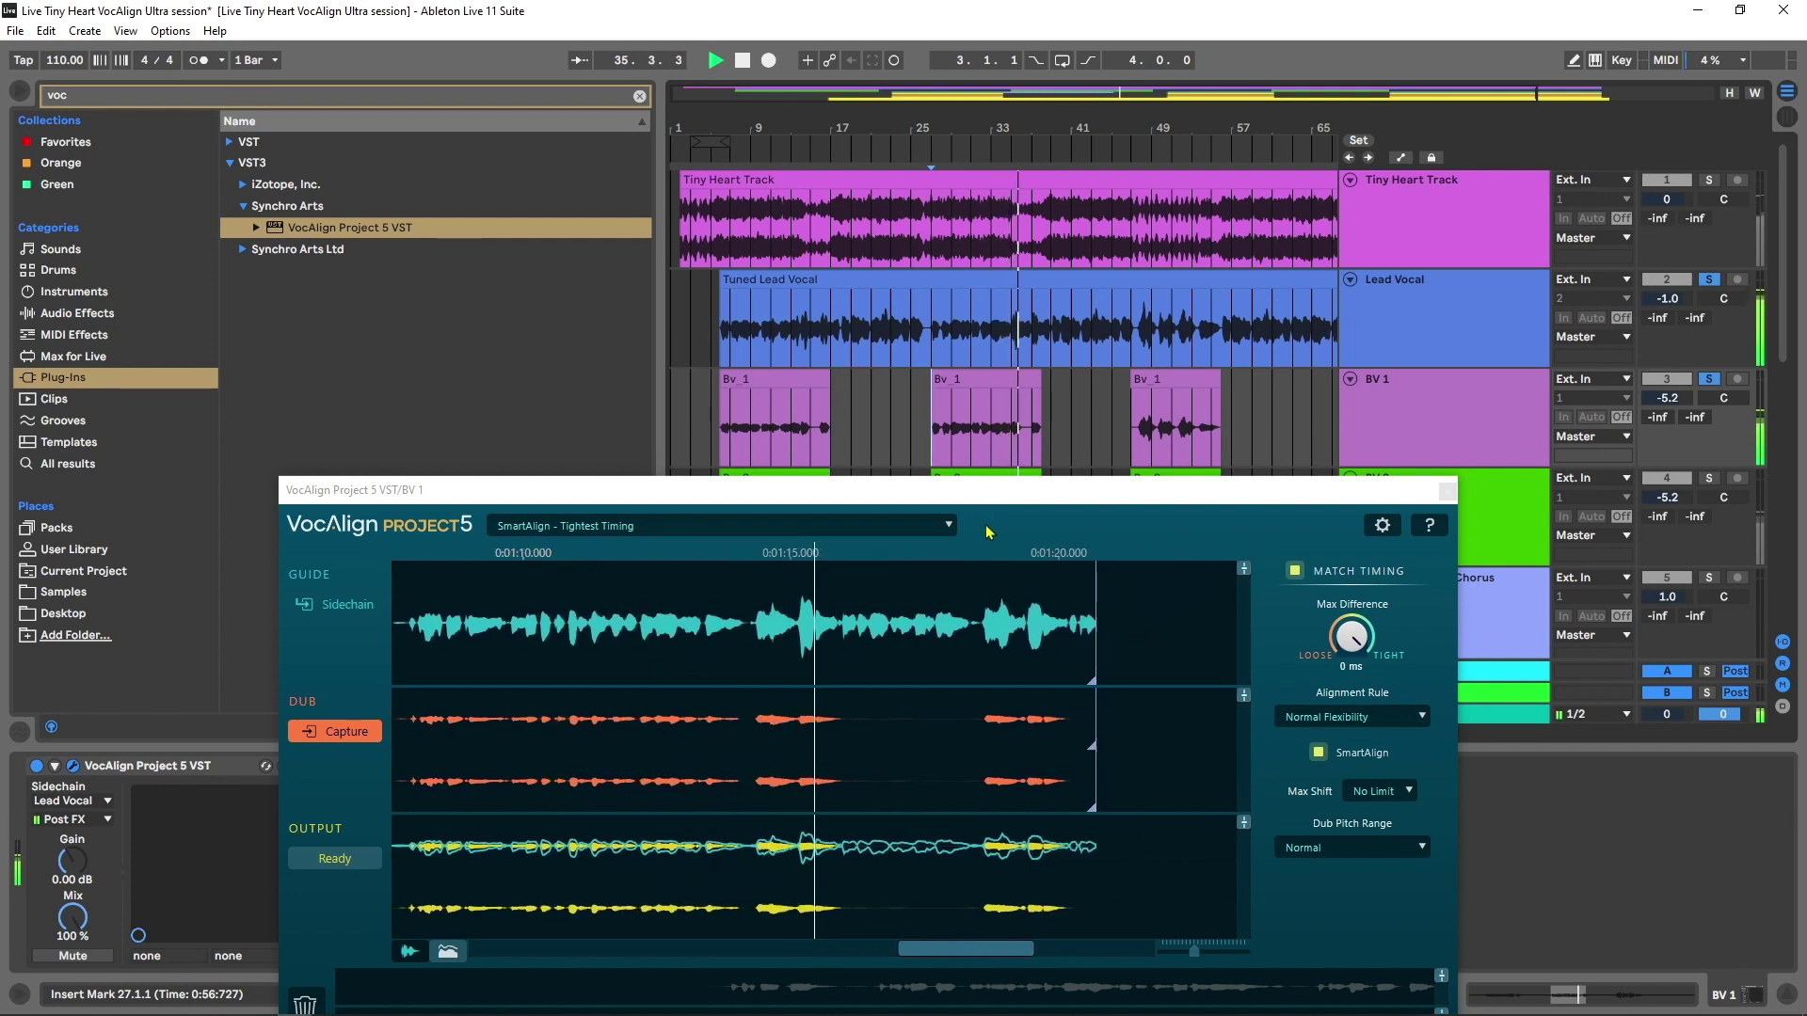
key(space)
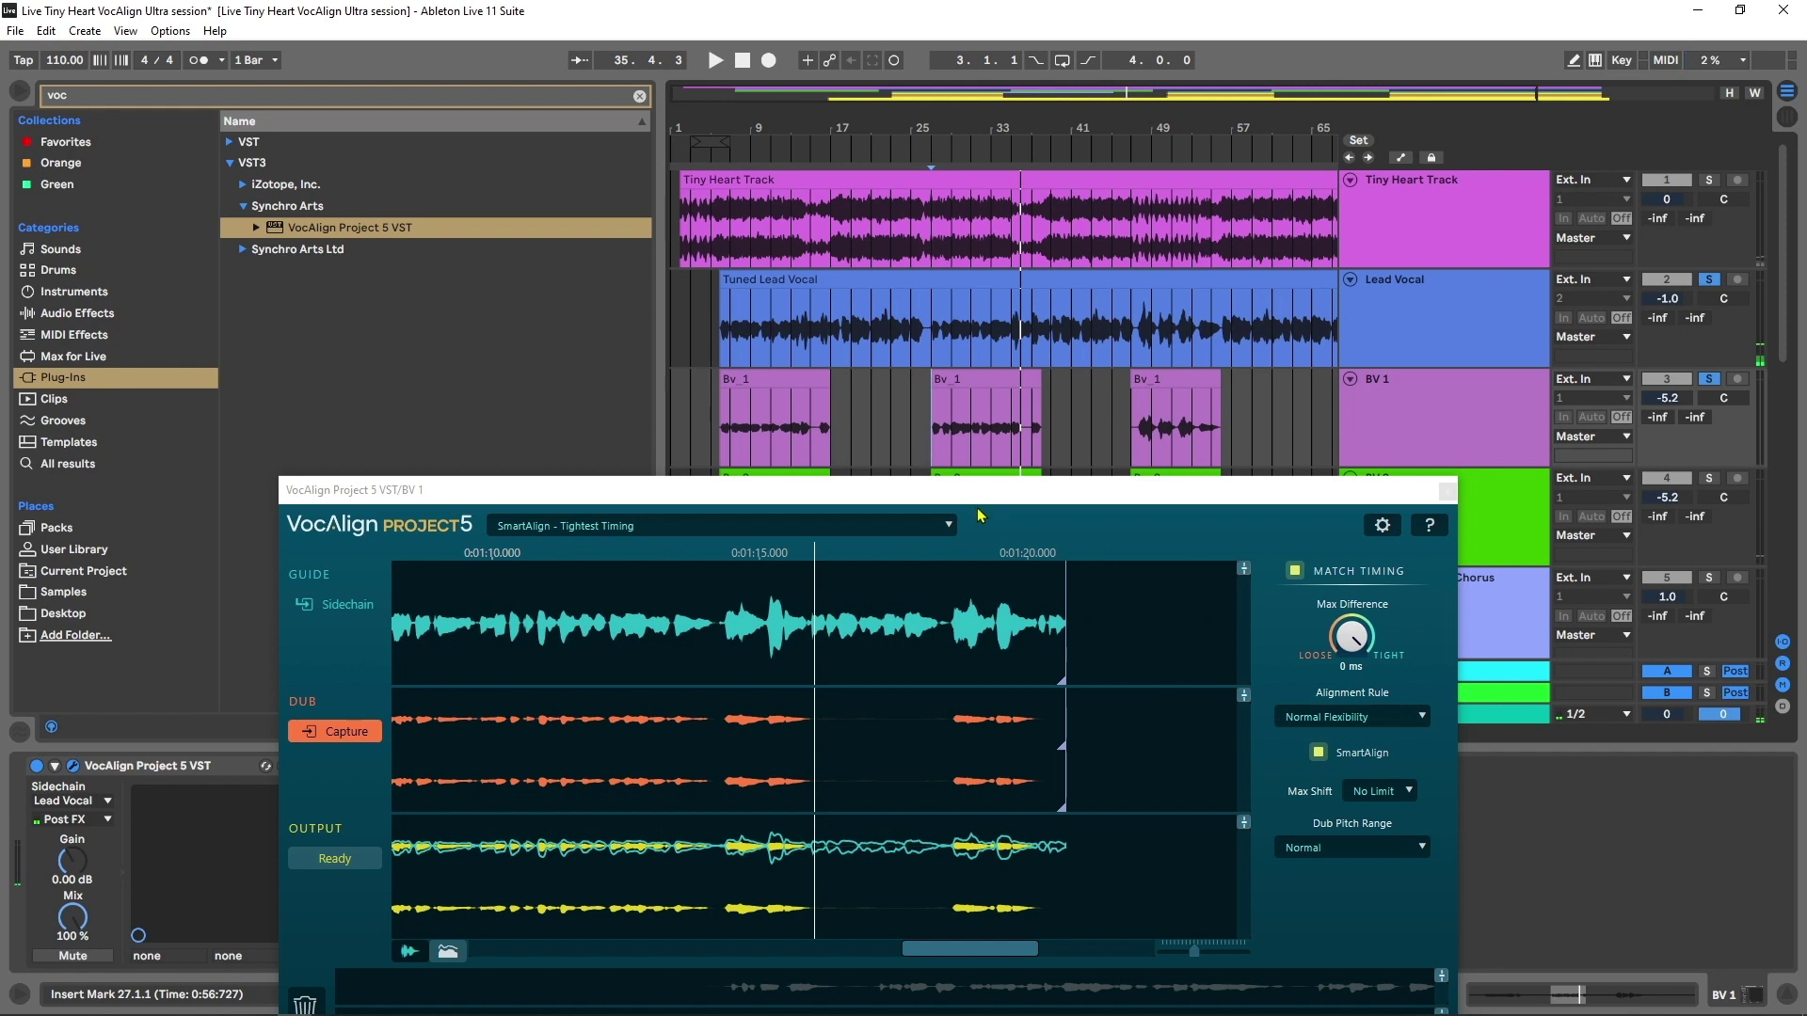
Turn VocAlign's Max Difference knob from 0 ms up to 49 ms
drag(988, 493, 1036, 187)
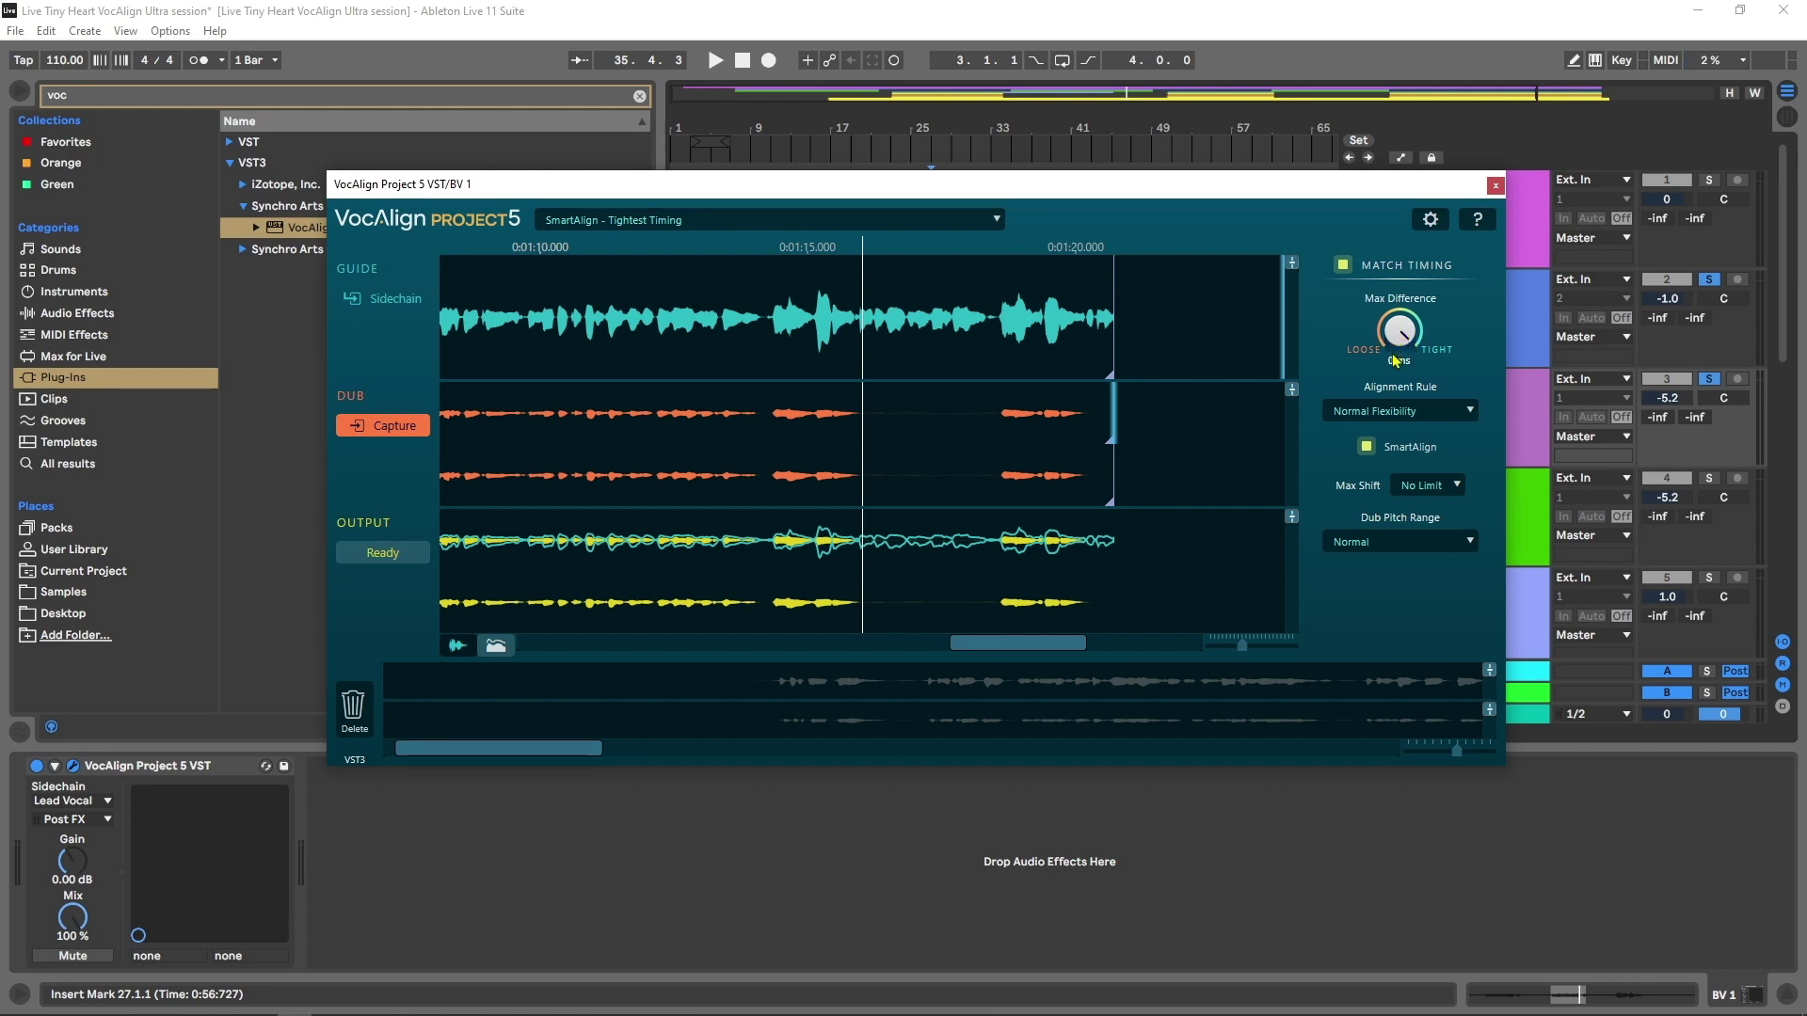
scroll(1397, 360, up, 2)
scroll(1396, 367, up, 1)
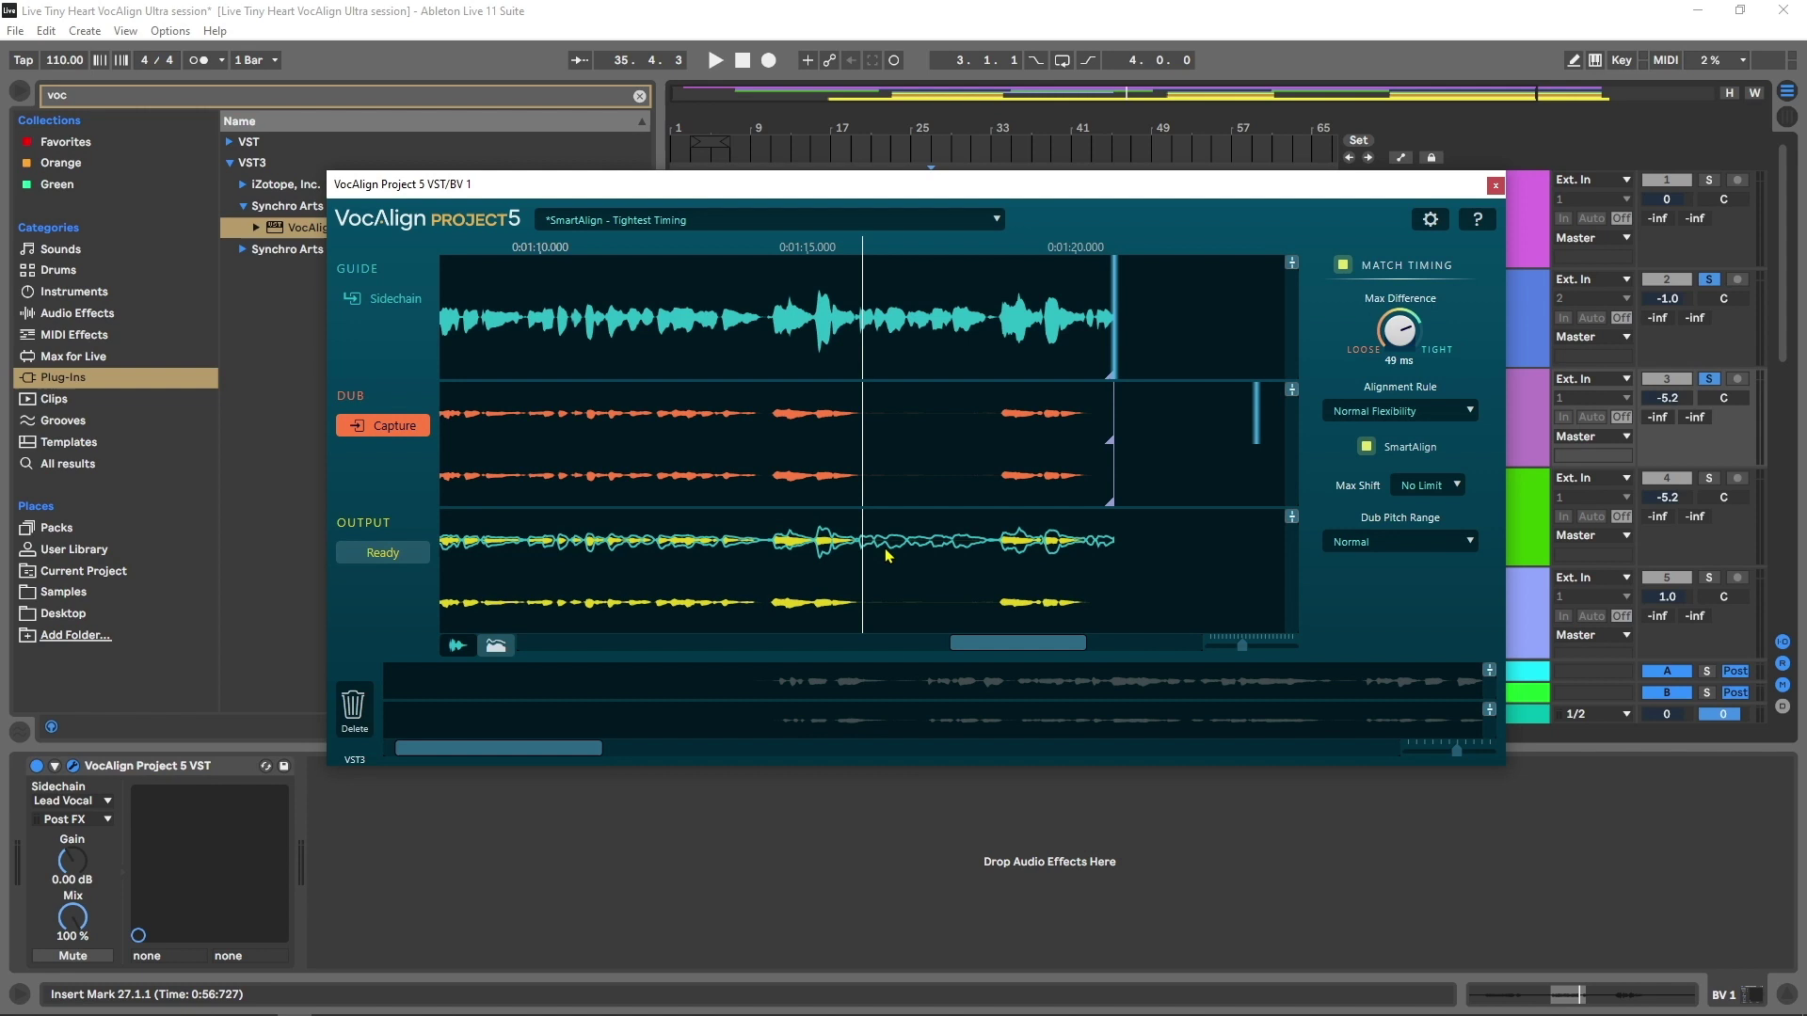
drag(868, 192, 913, 242)
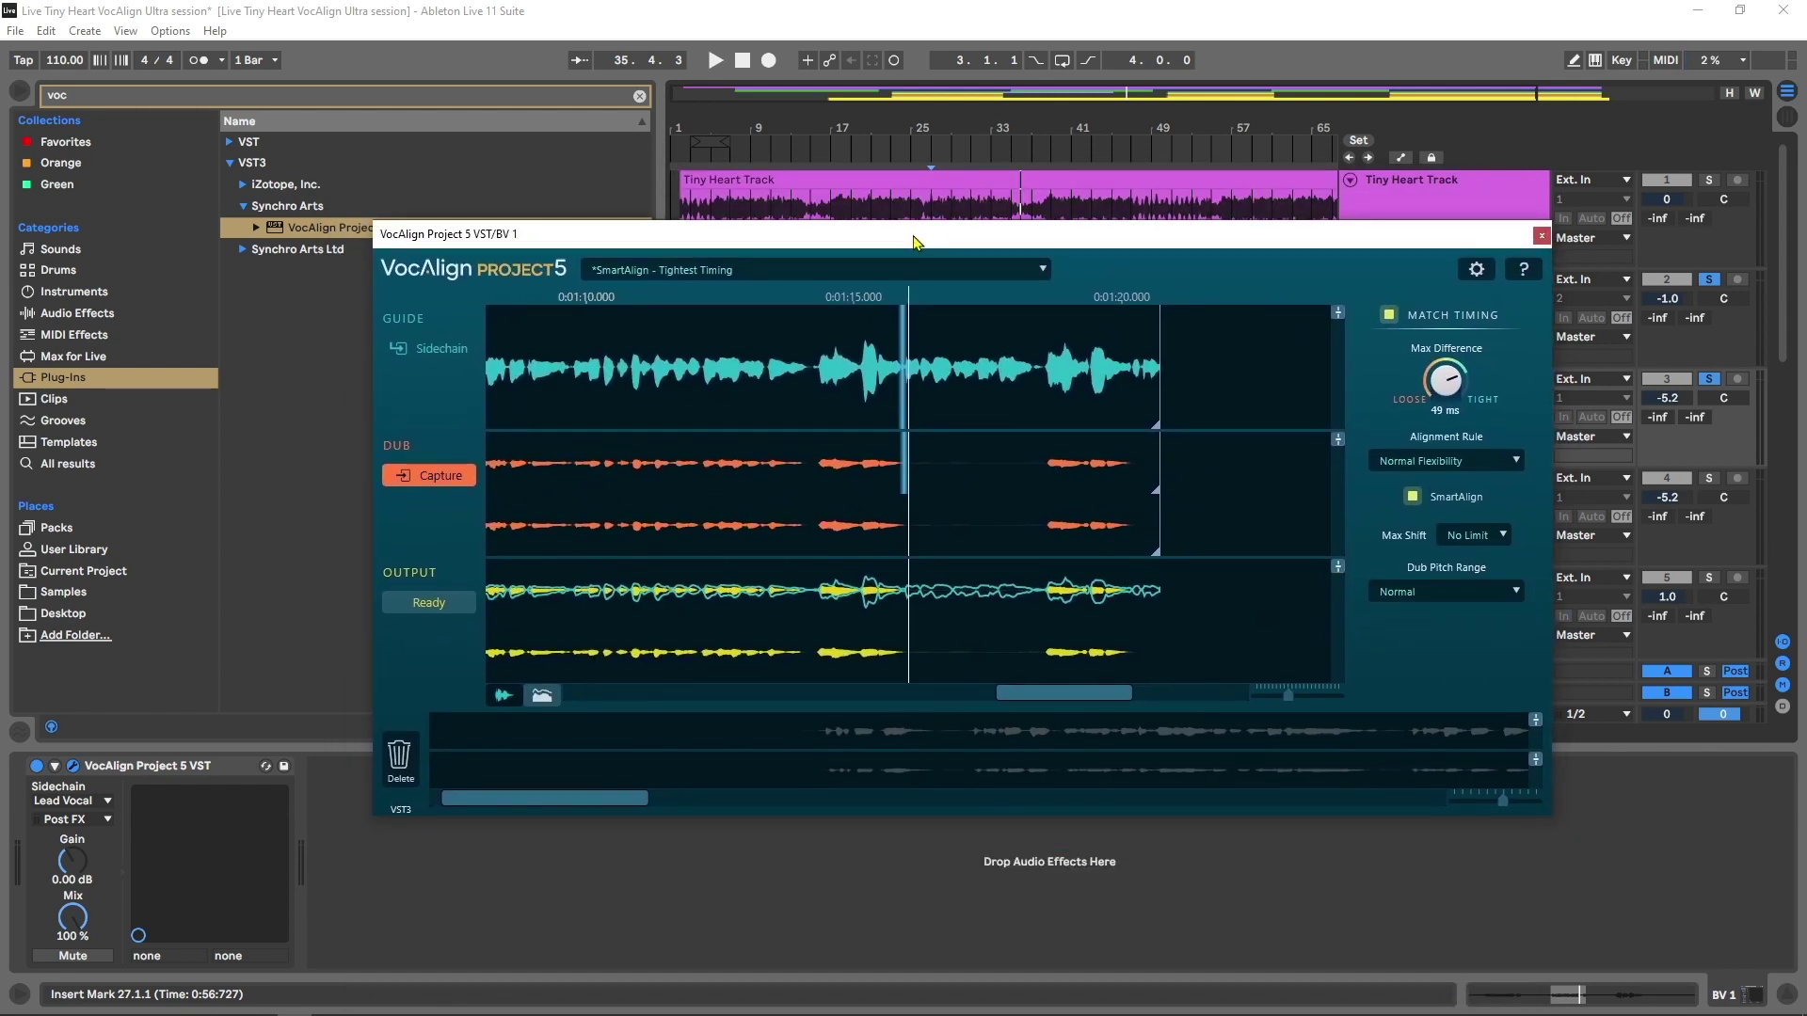
click(1504, 532)
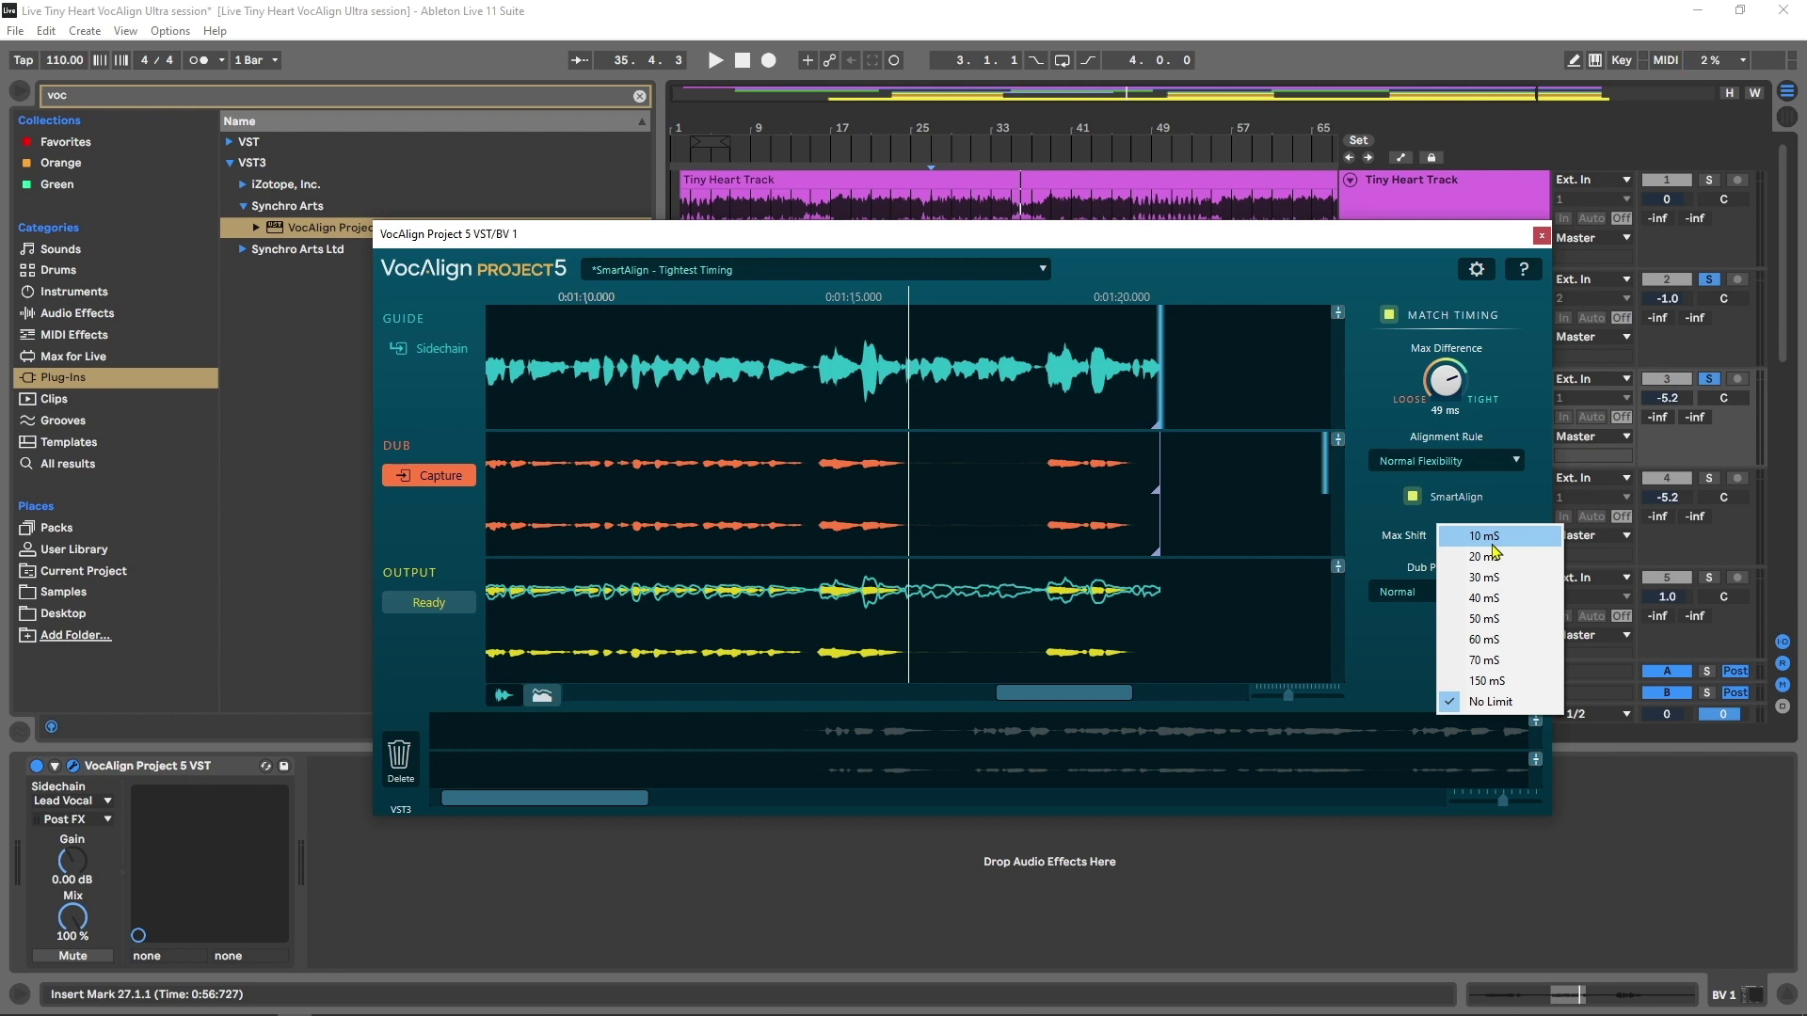
click(1403, 515)
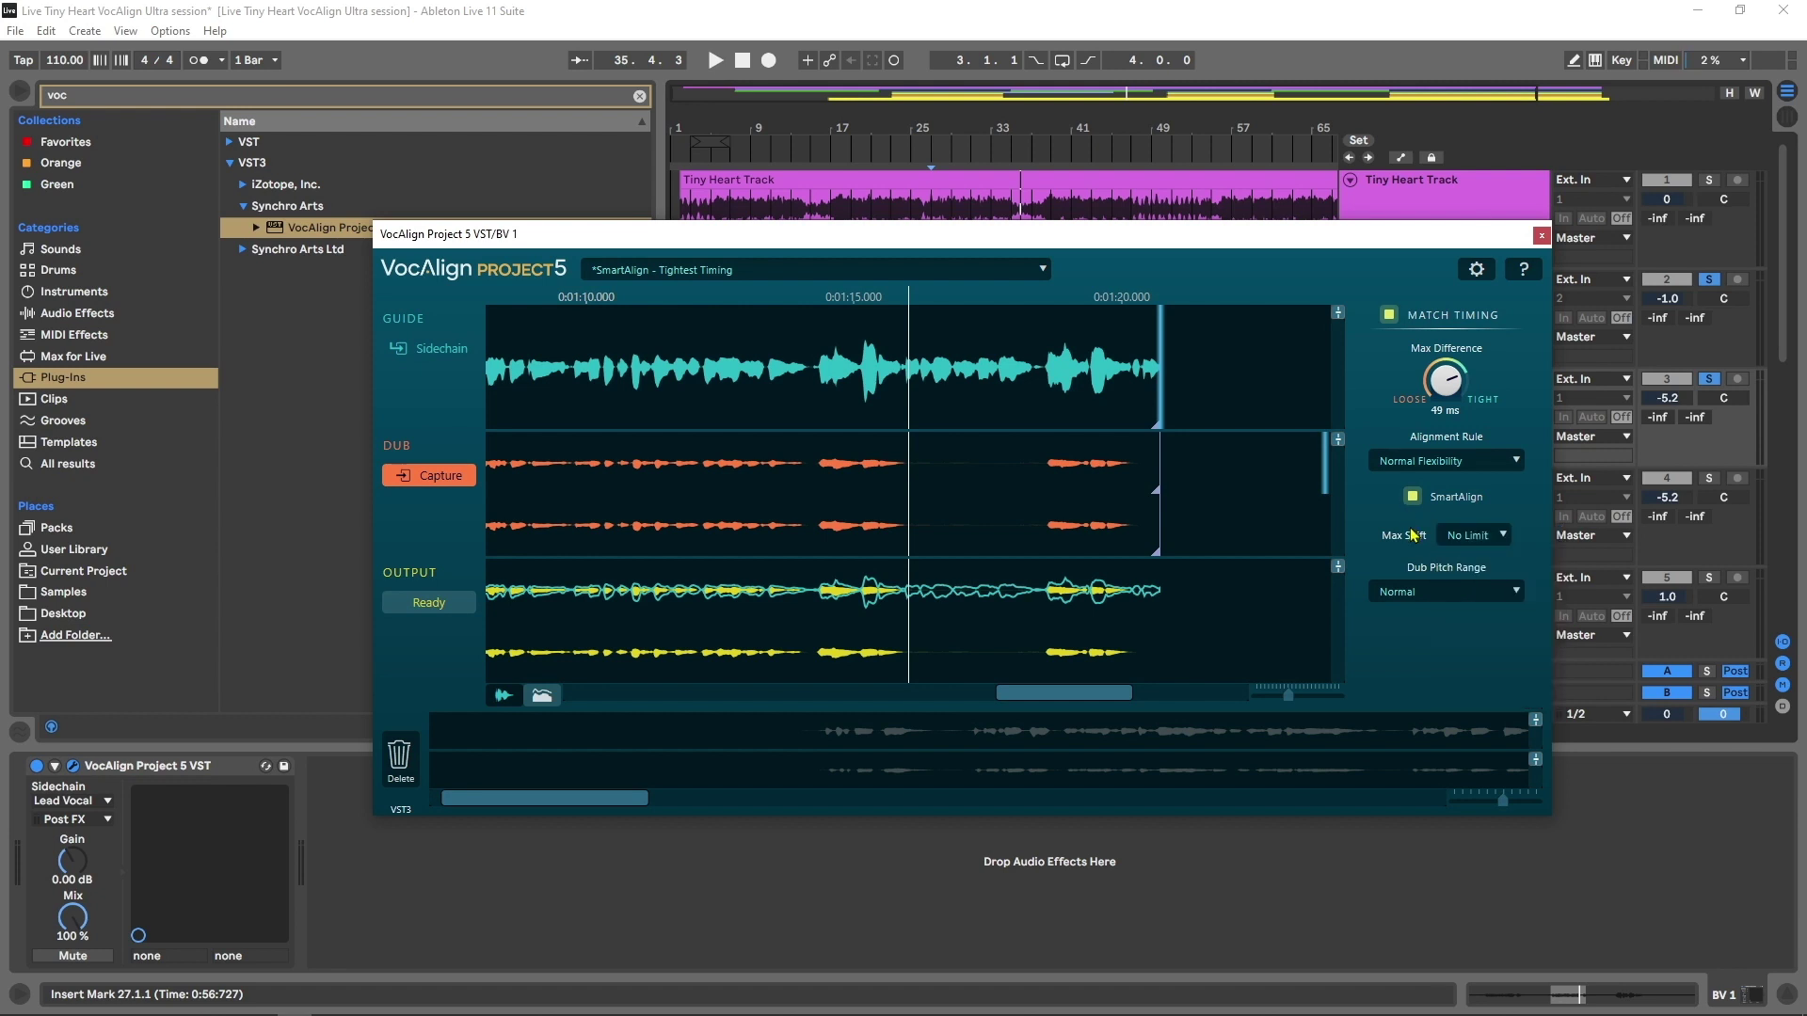
click(1447, 460)
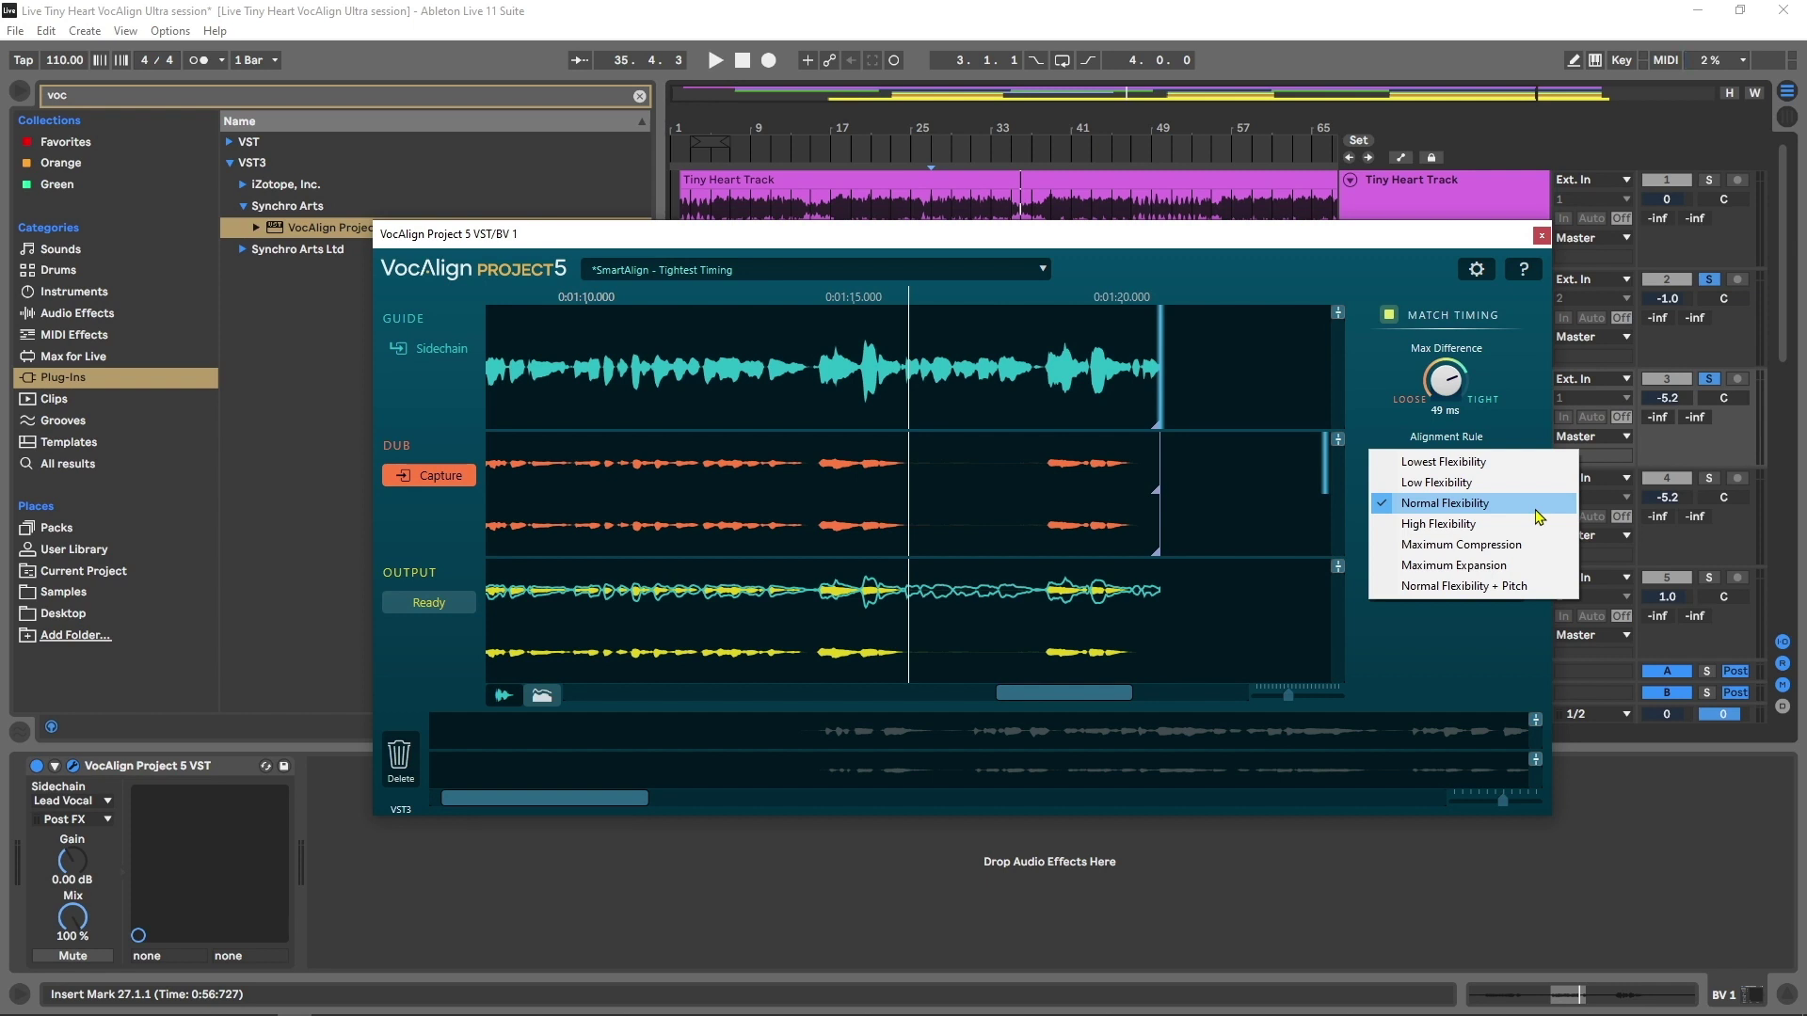
click(1461, 644)
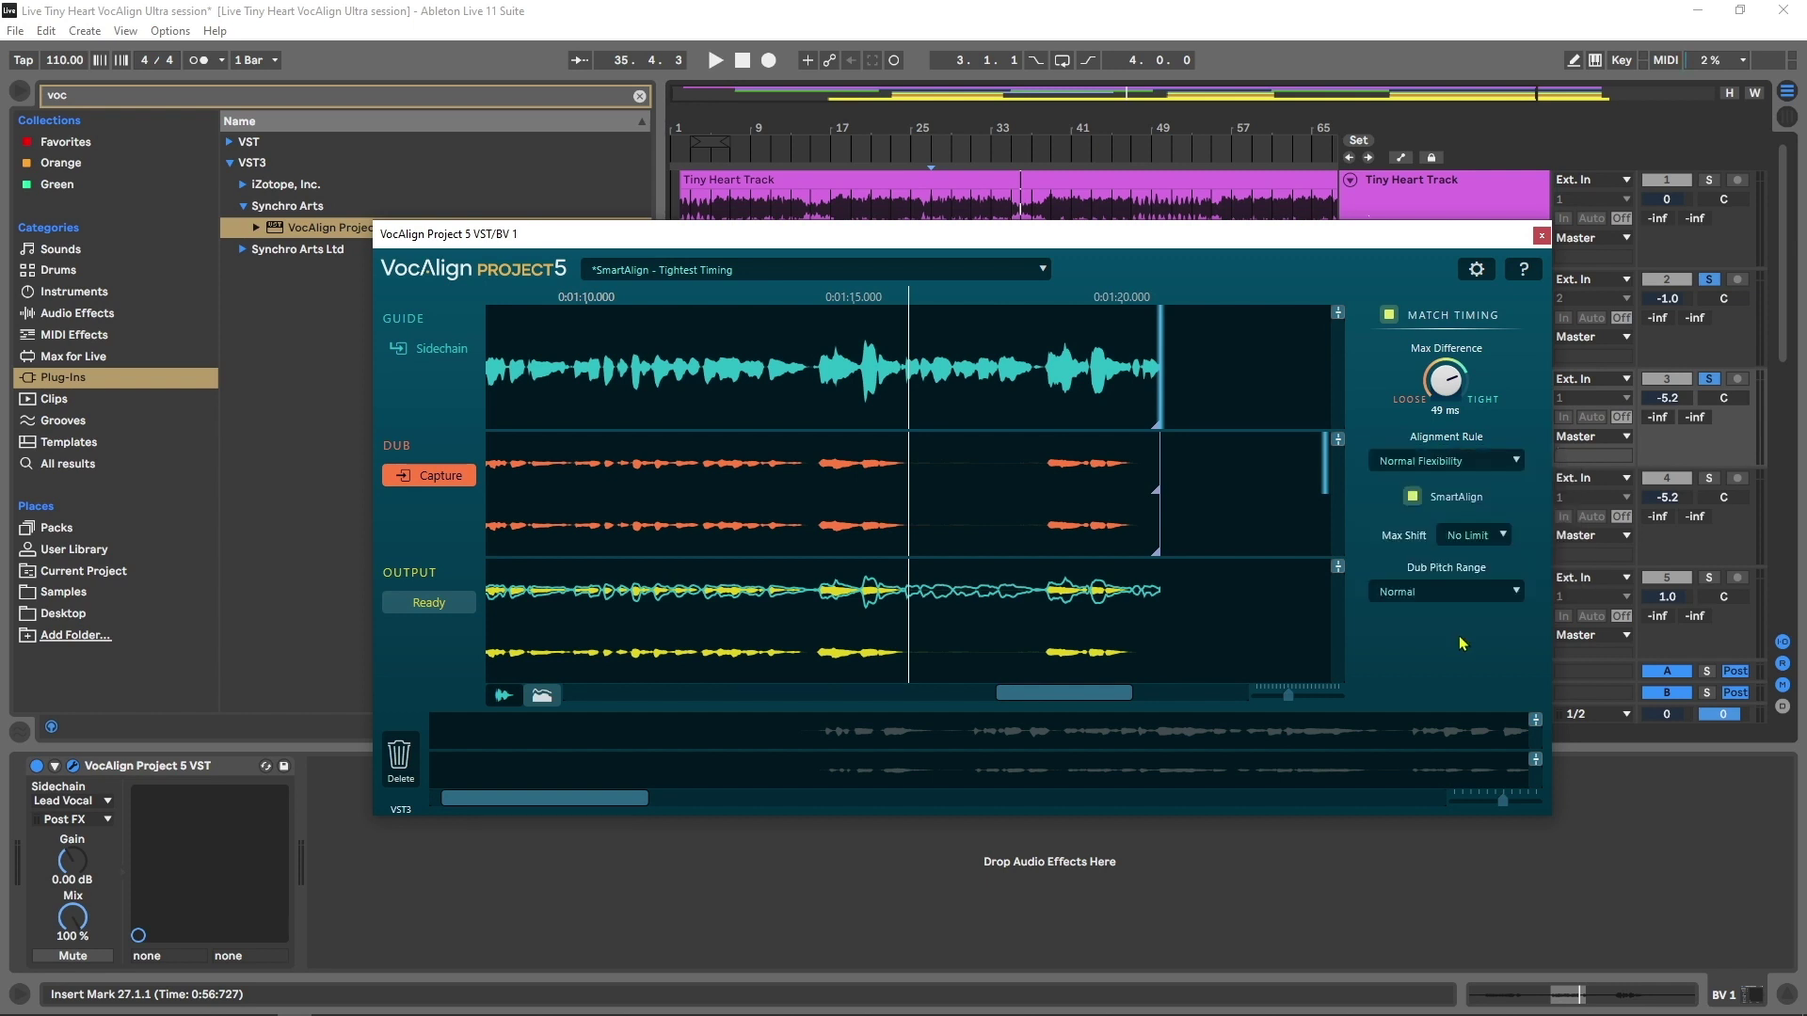
click(1447, 592)
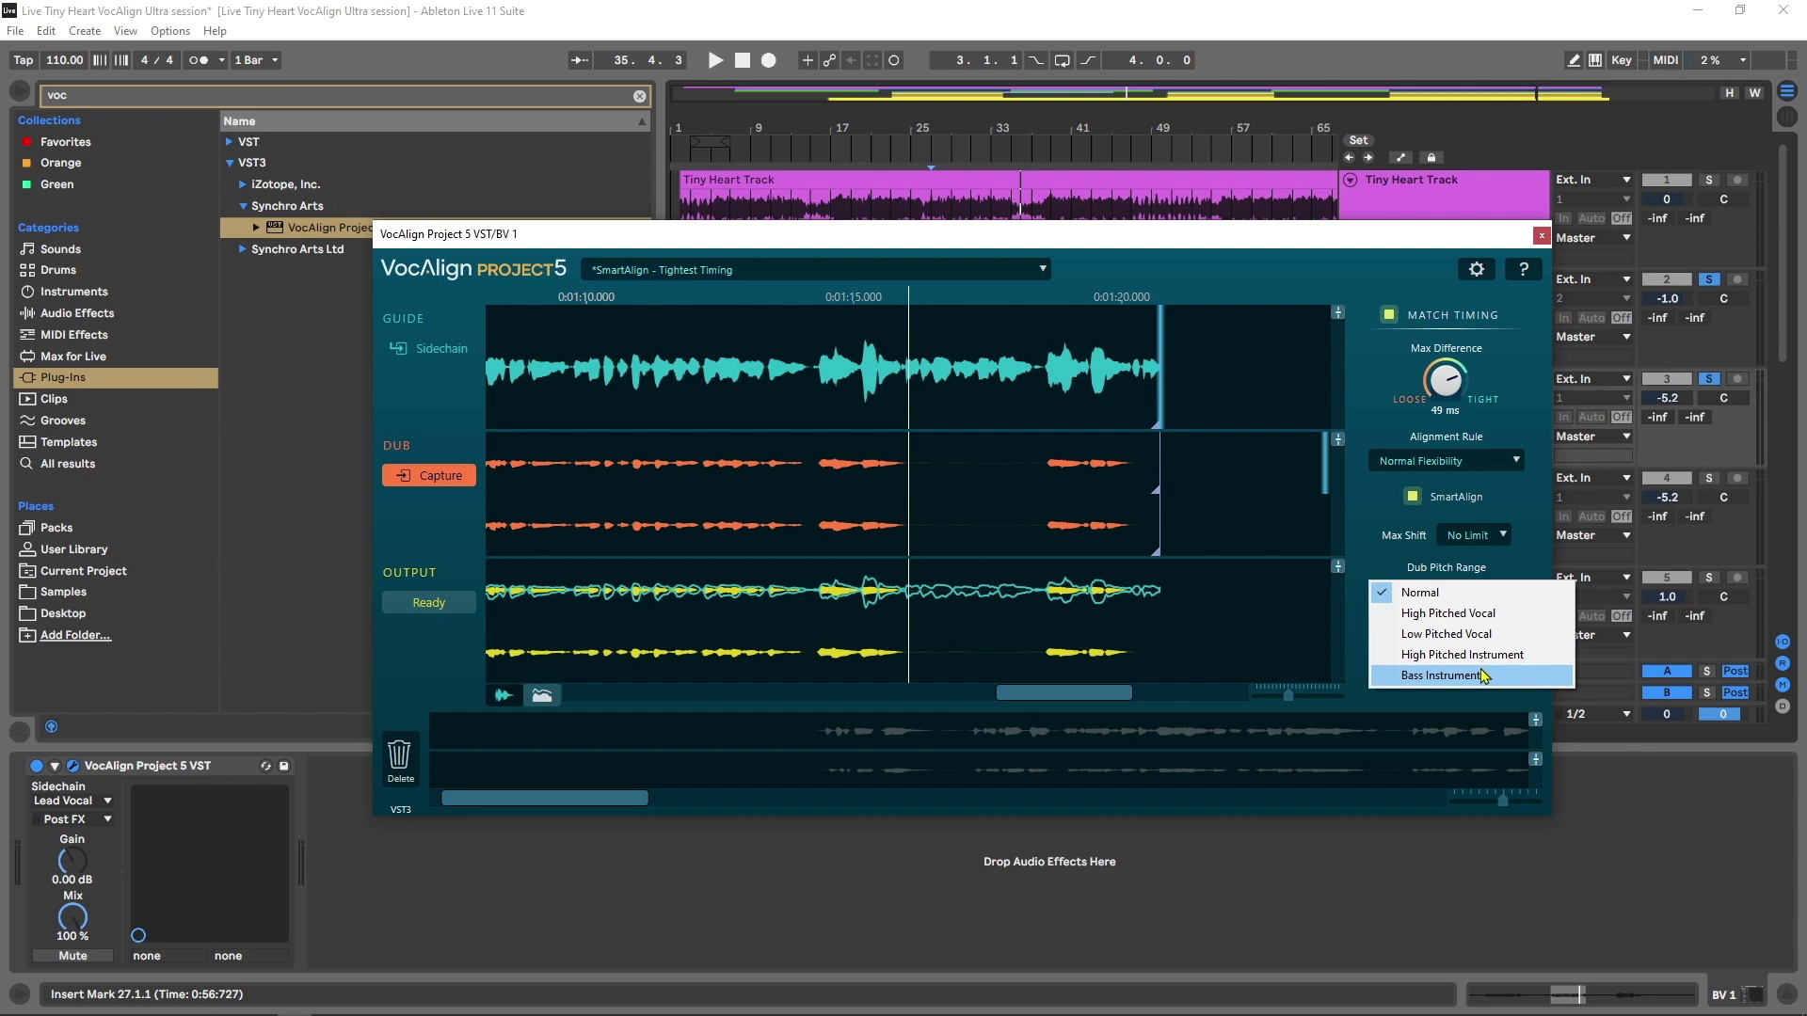
click(1544, 247)
Close the VocAlign window and freeze the BV 1 track
click(1541, 236)
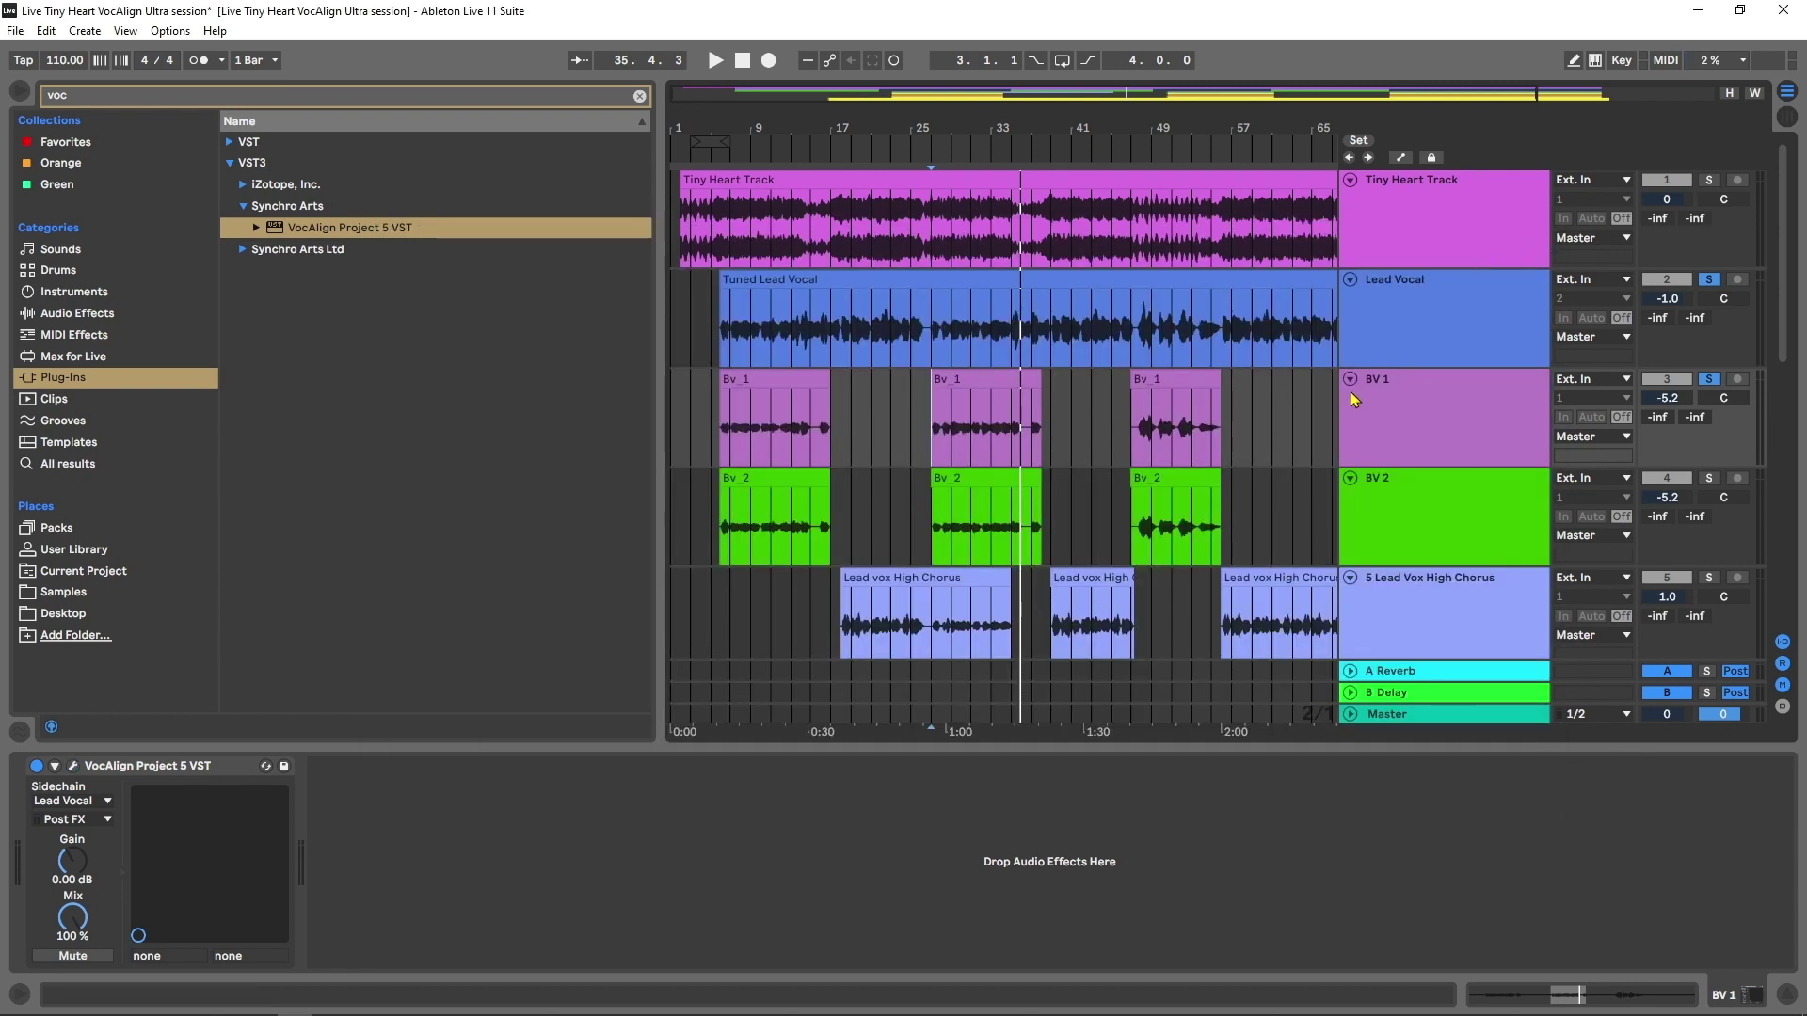
click(1449, 419)
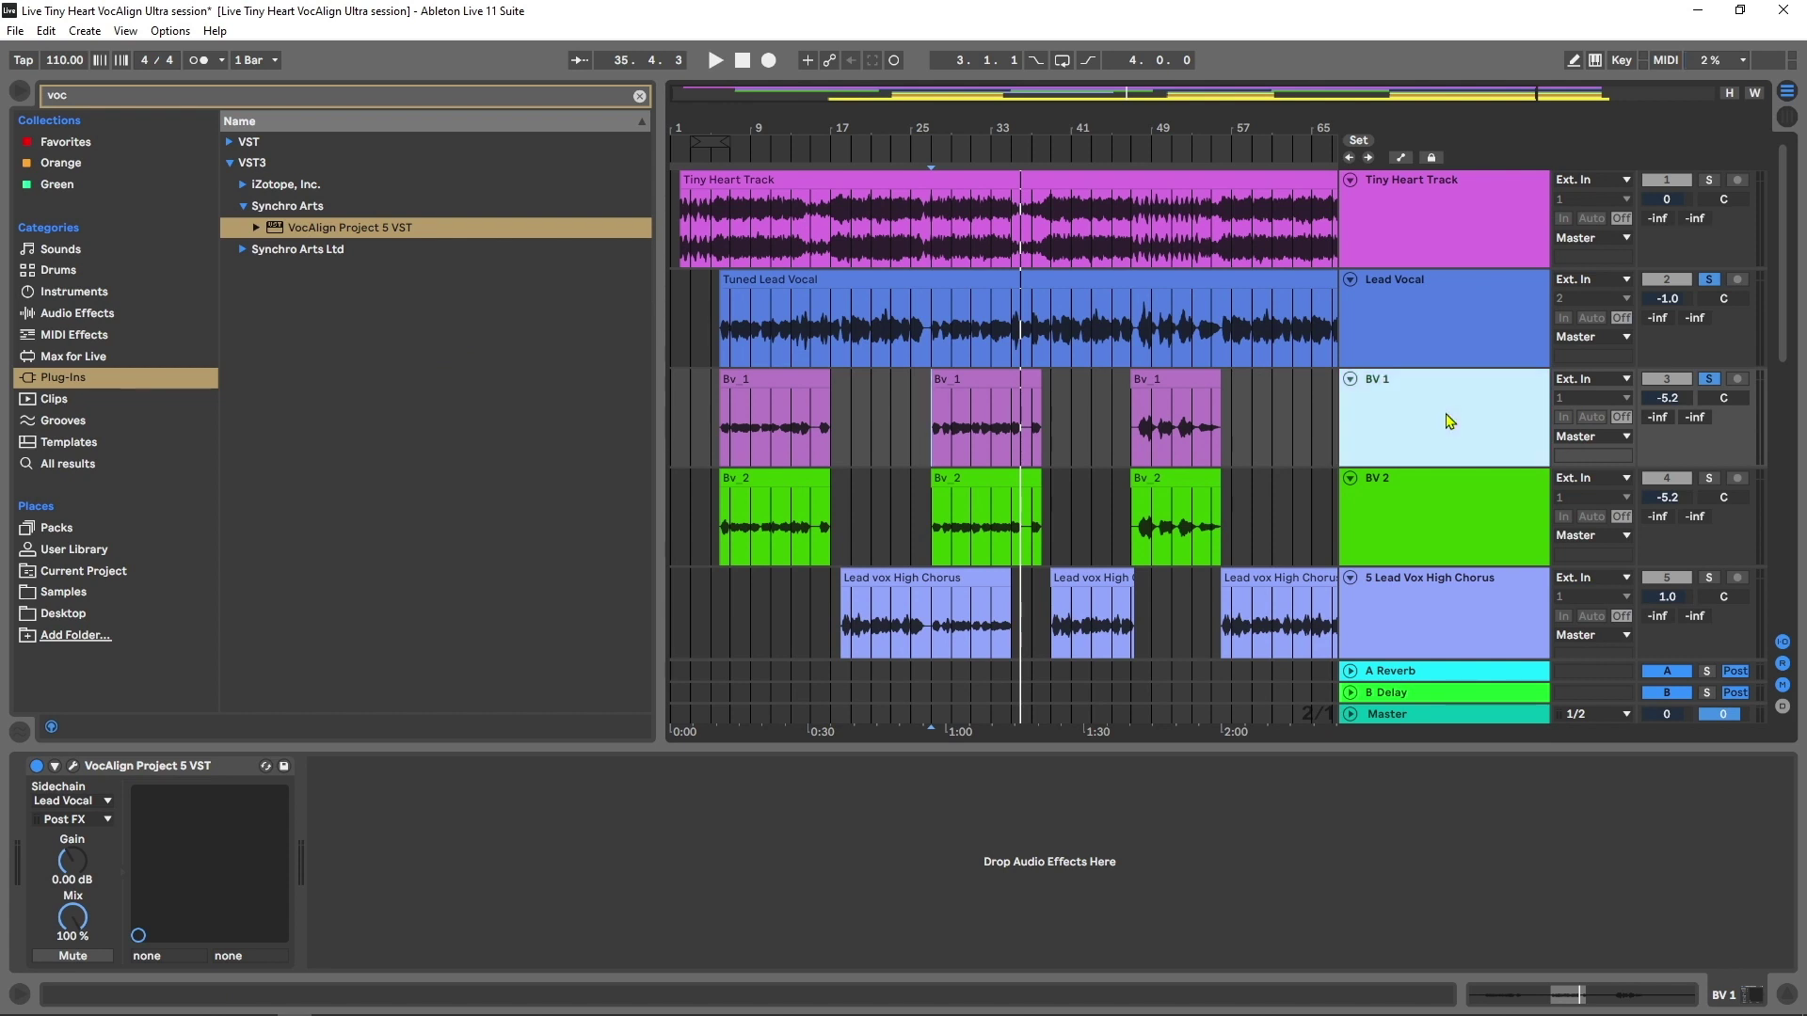
right_click(1446, 416)
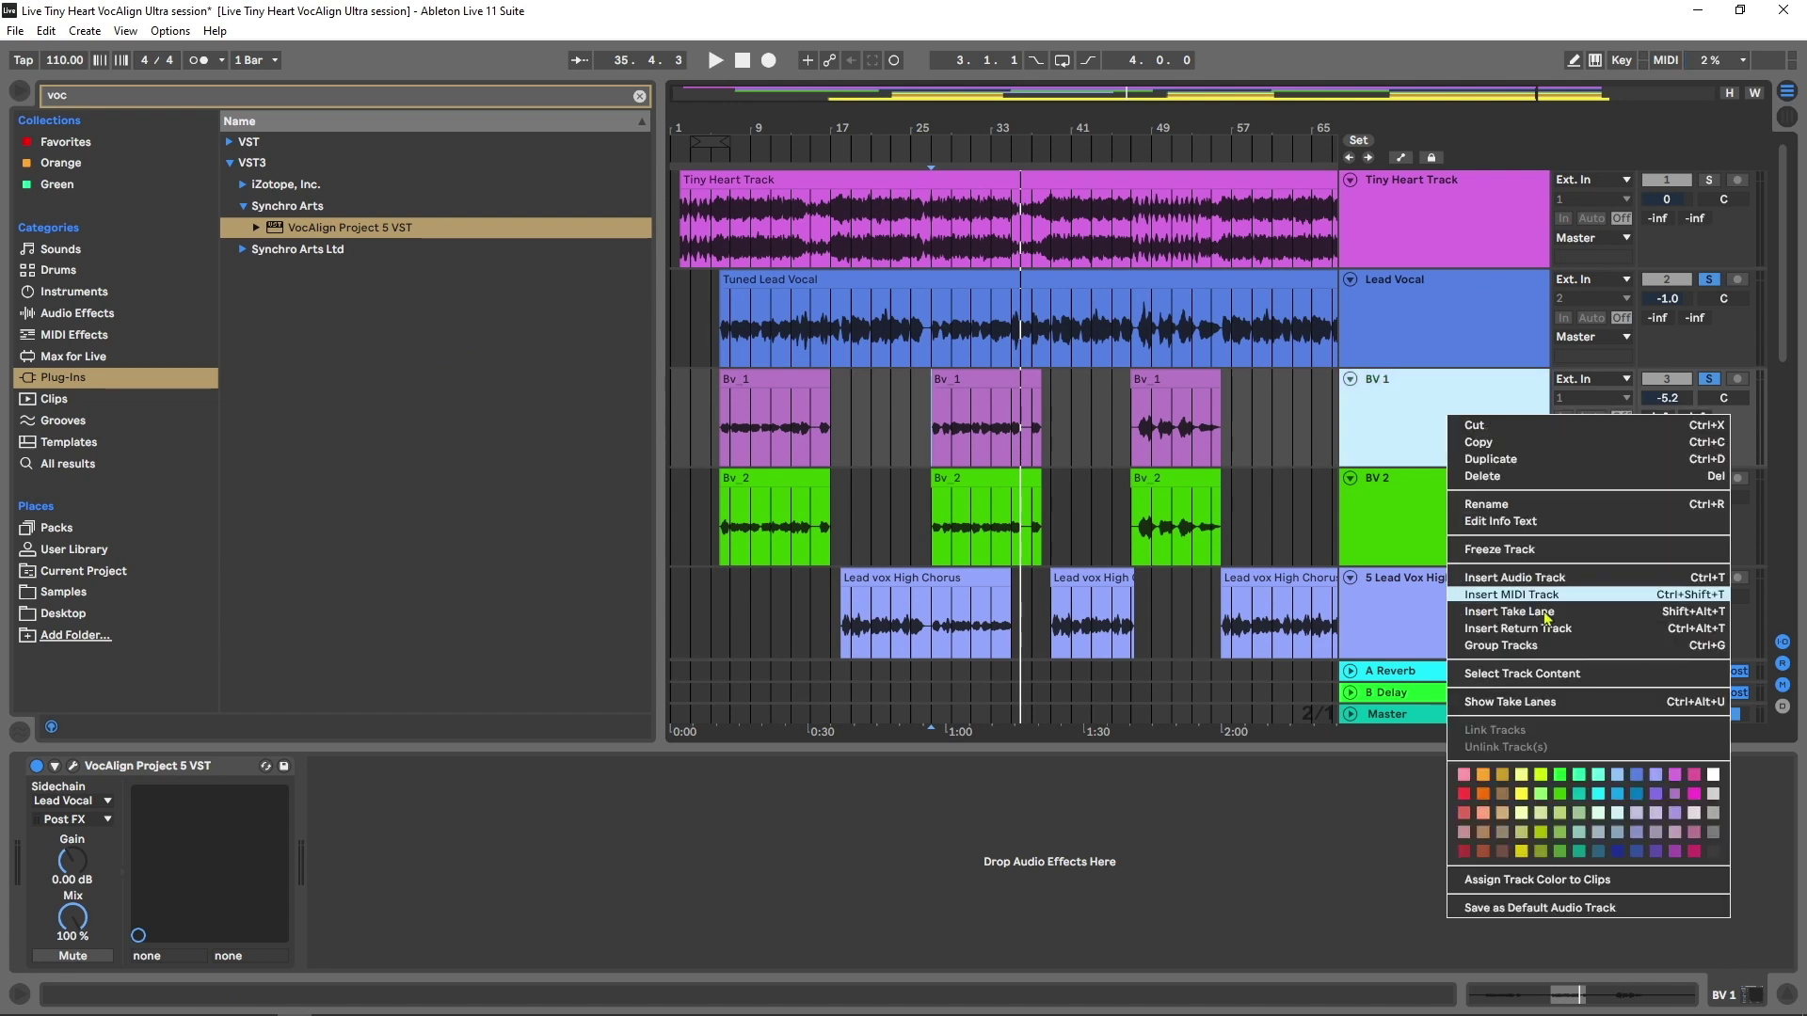
click(1526, 551)
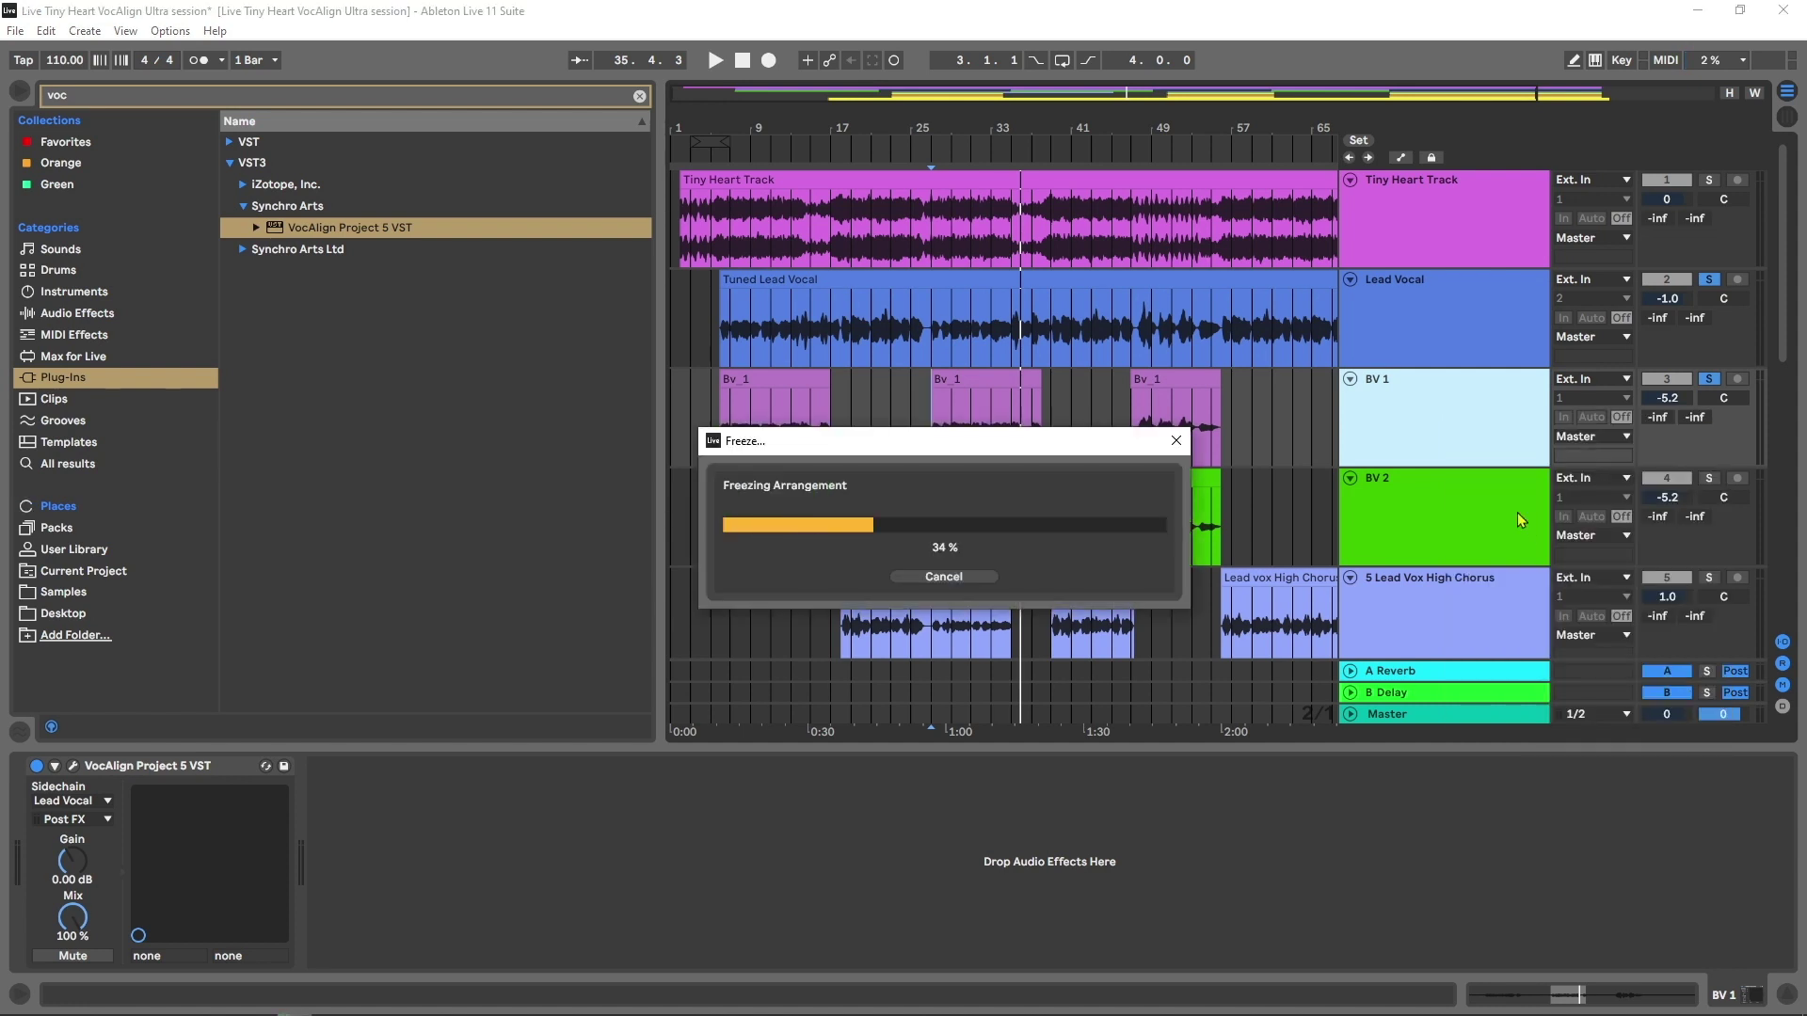
Flatten the frozen BV 1 track so its clips become rendered Bv_1 (Freeze) audio
right_click(1497, 418)
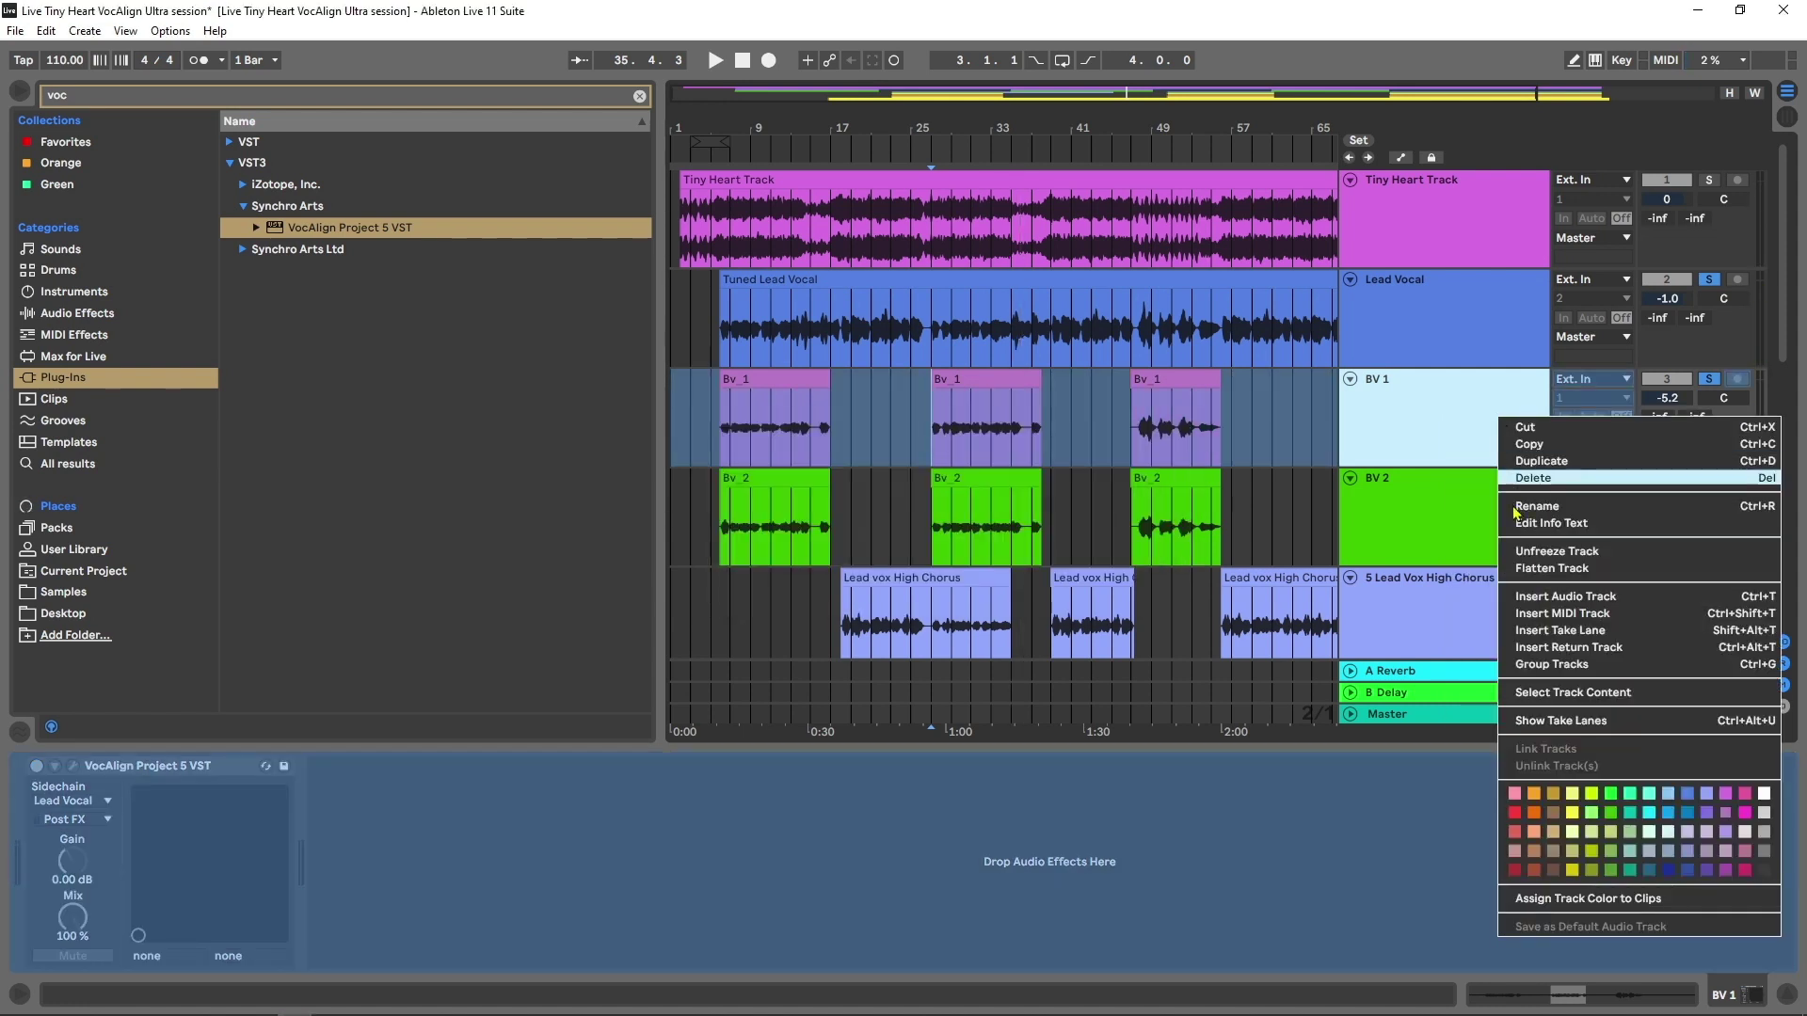
click(1402, 460)
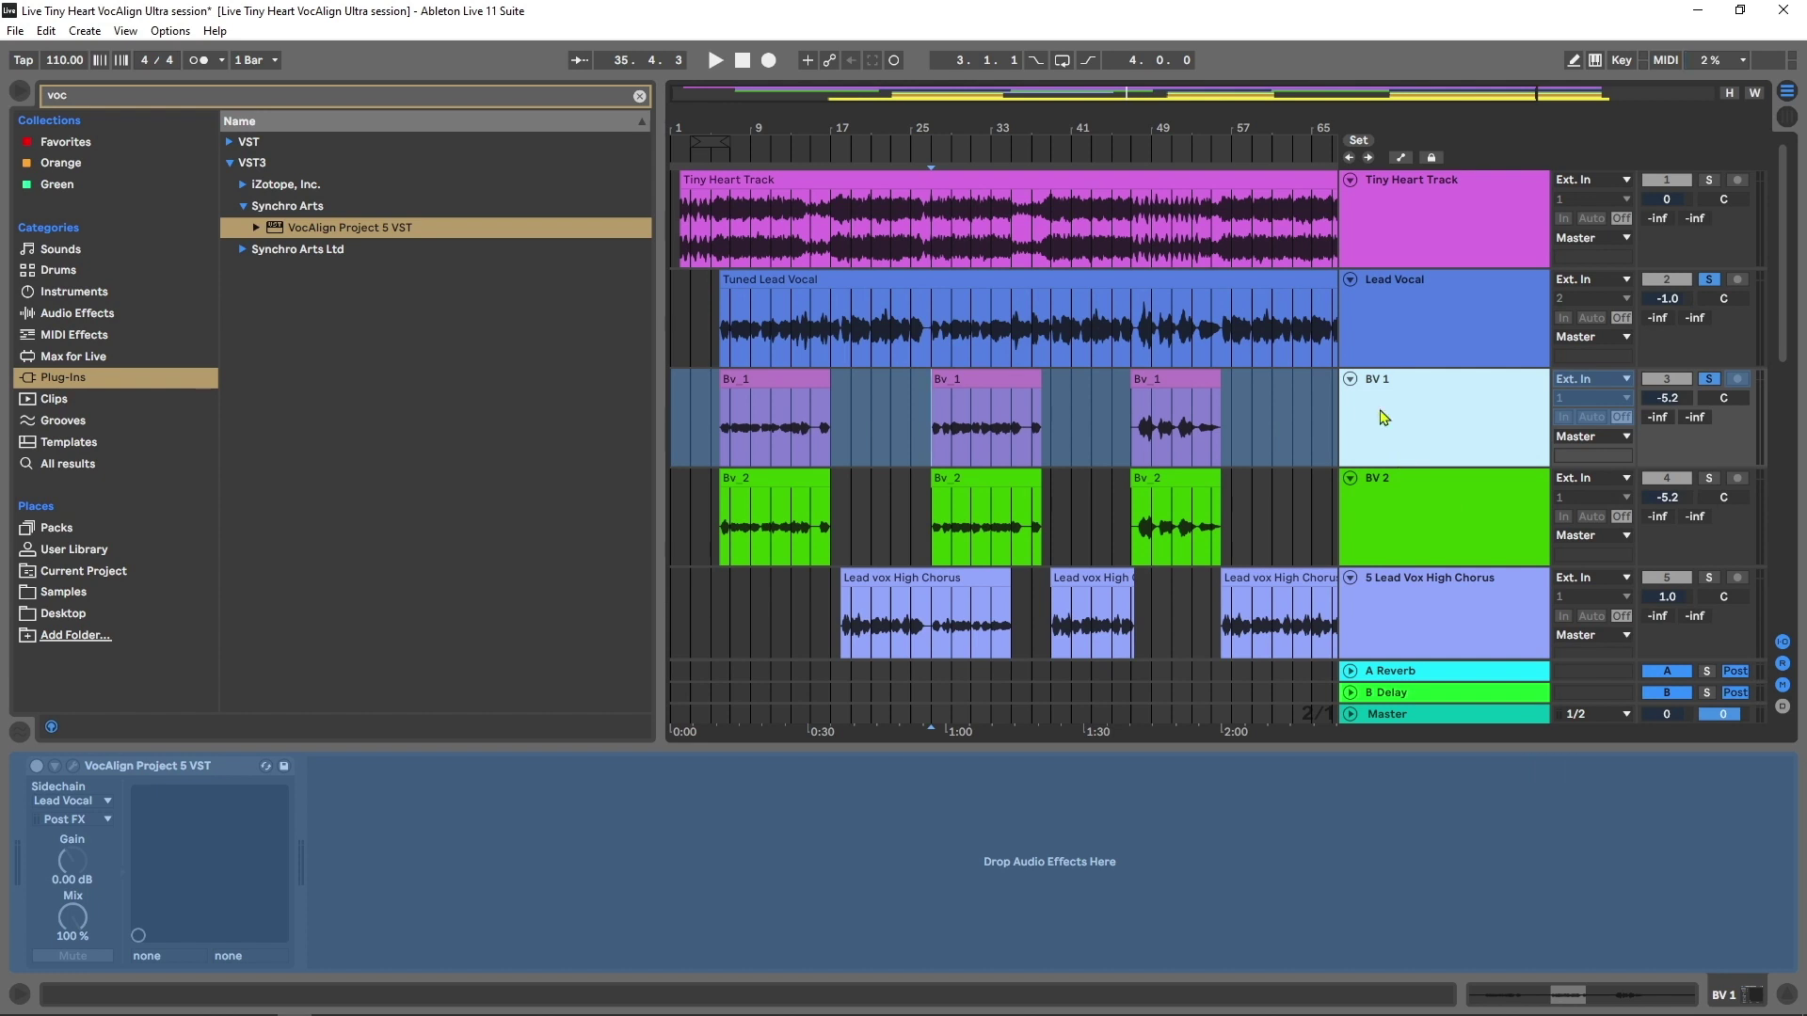
right_click(1383, 417)
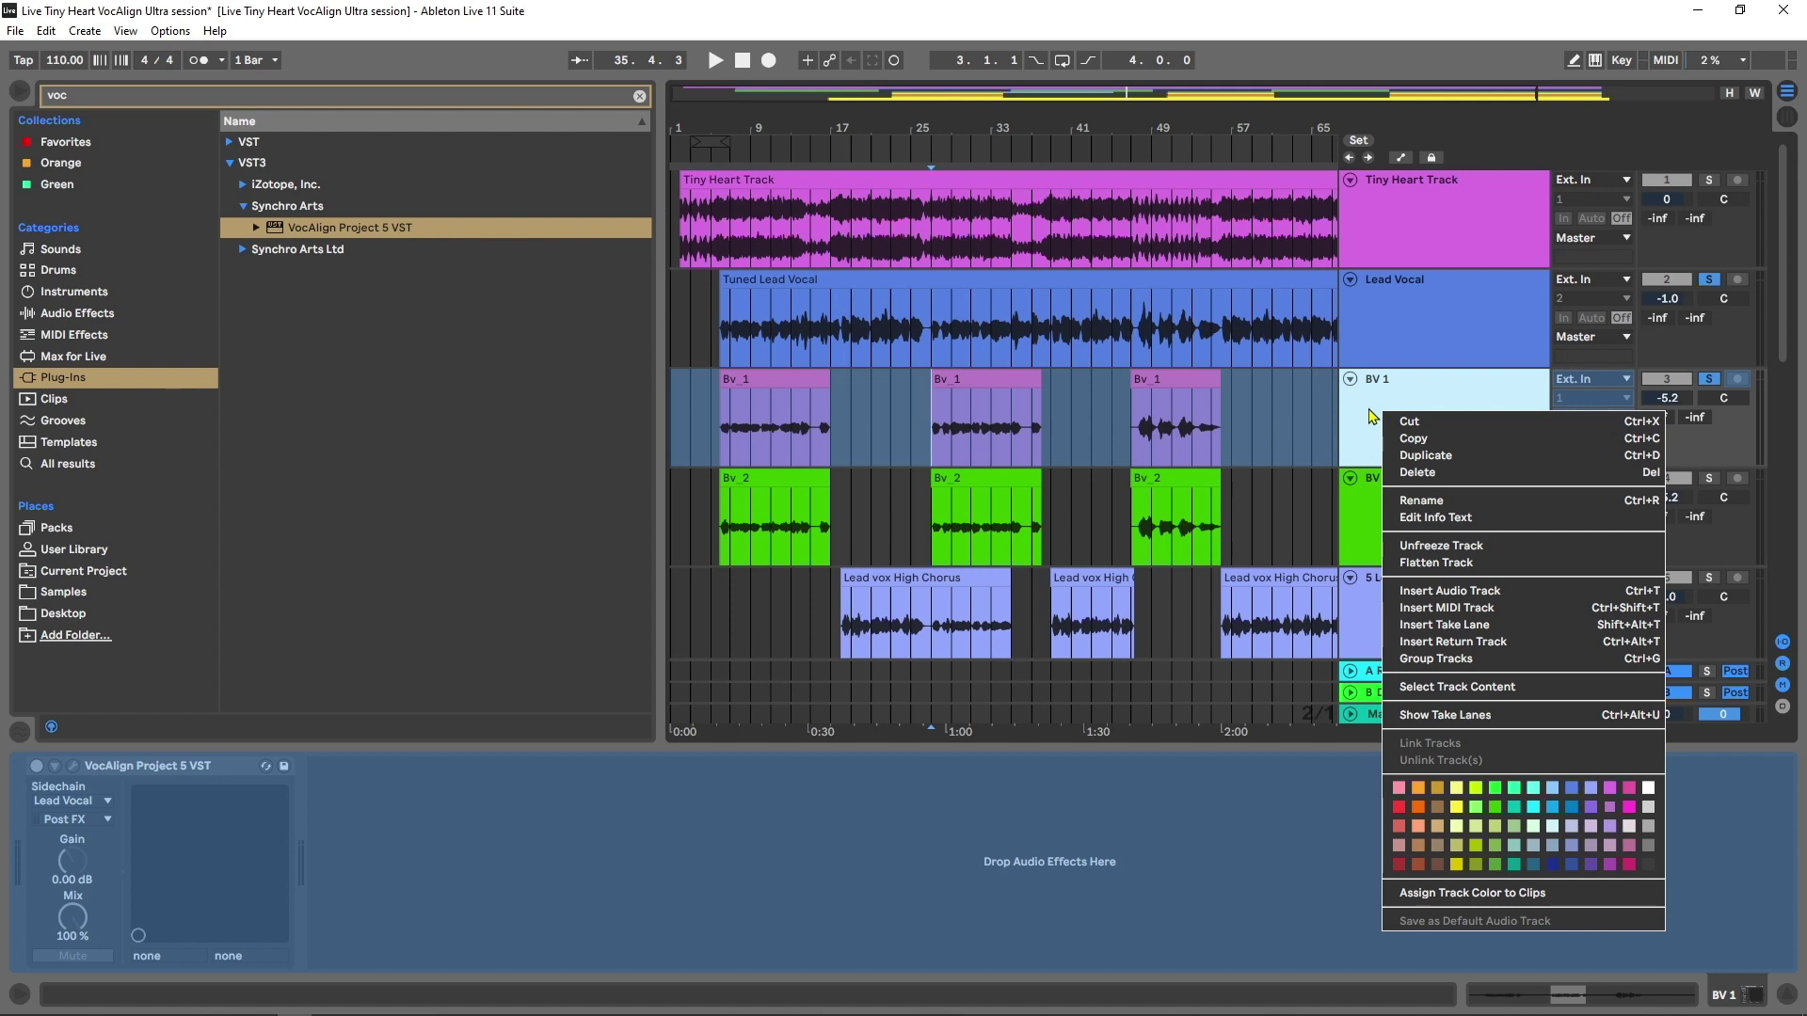
click(1414, 567)
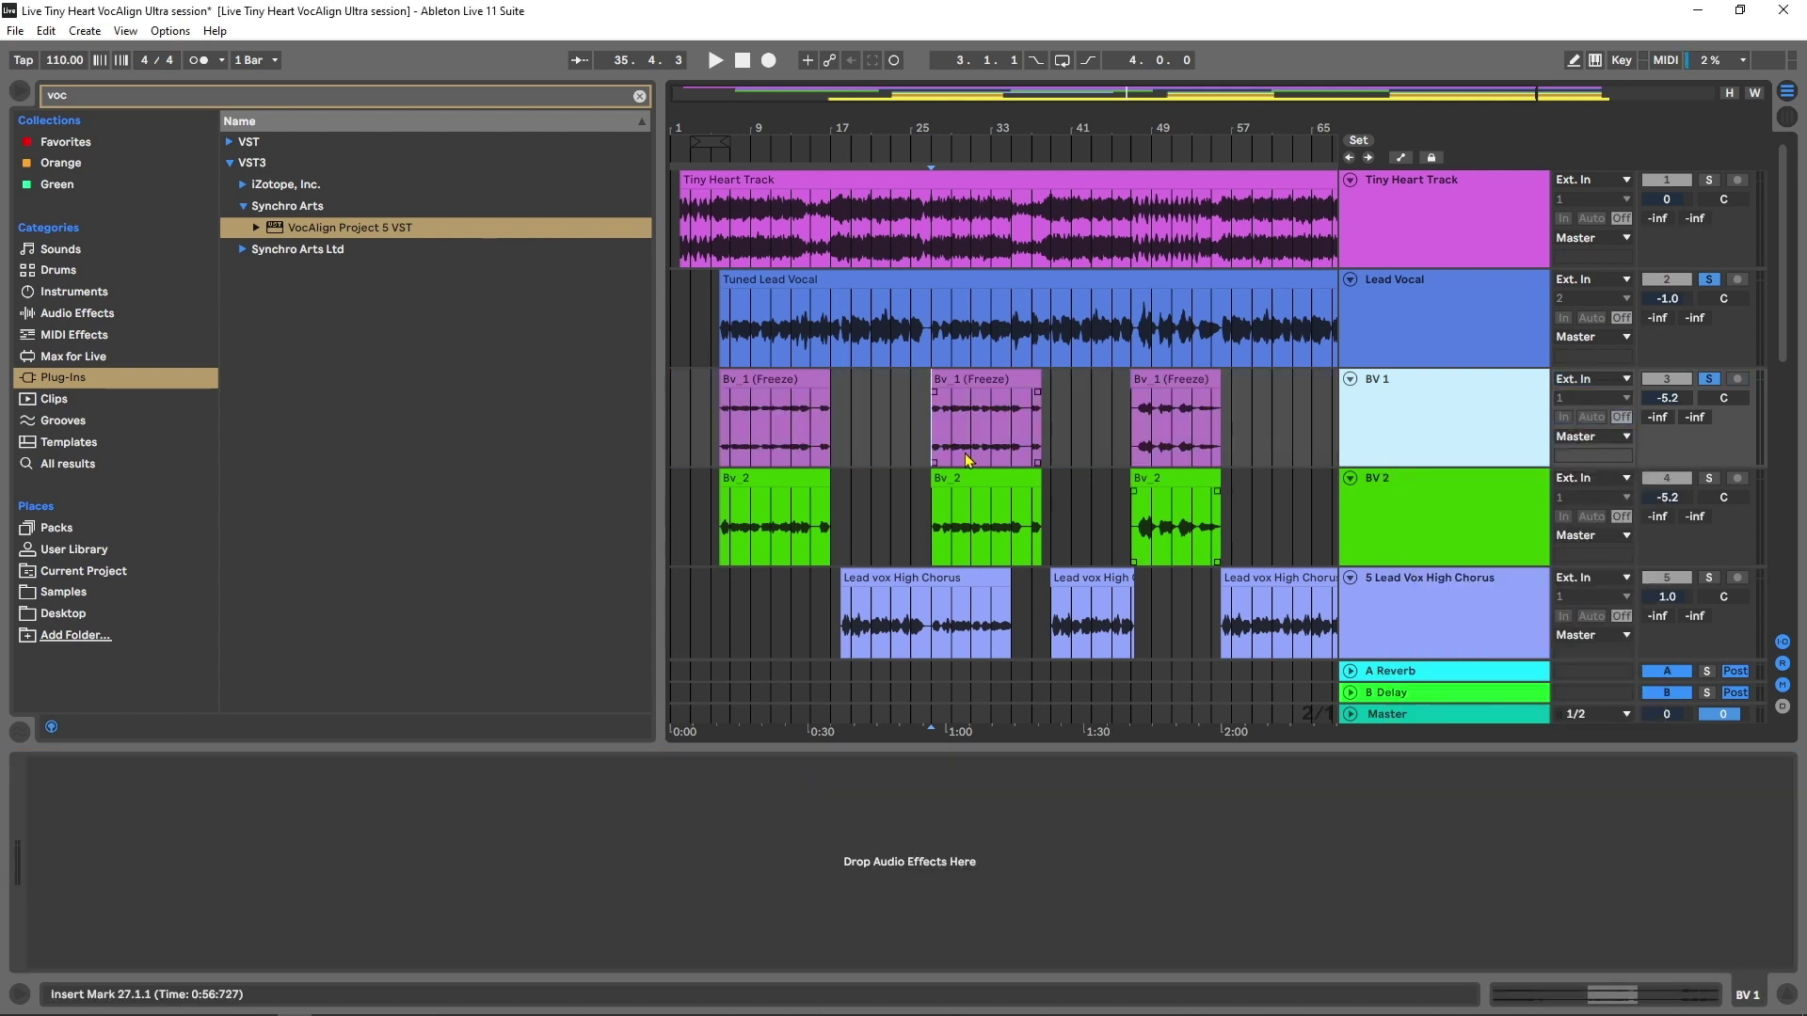
drag(709, 439, 869, 455)
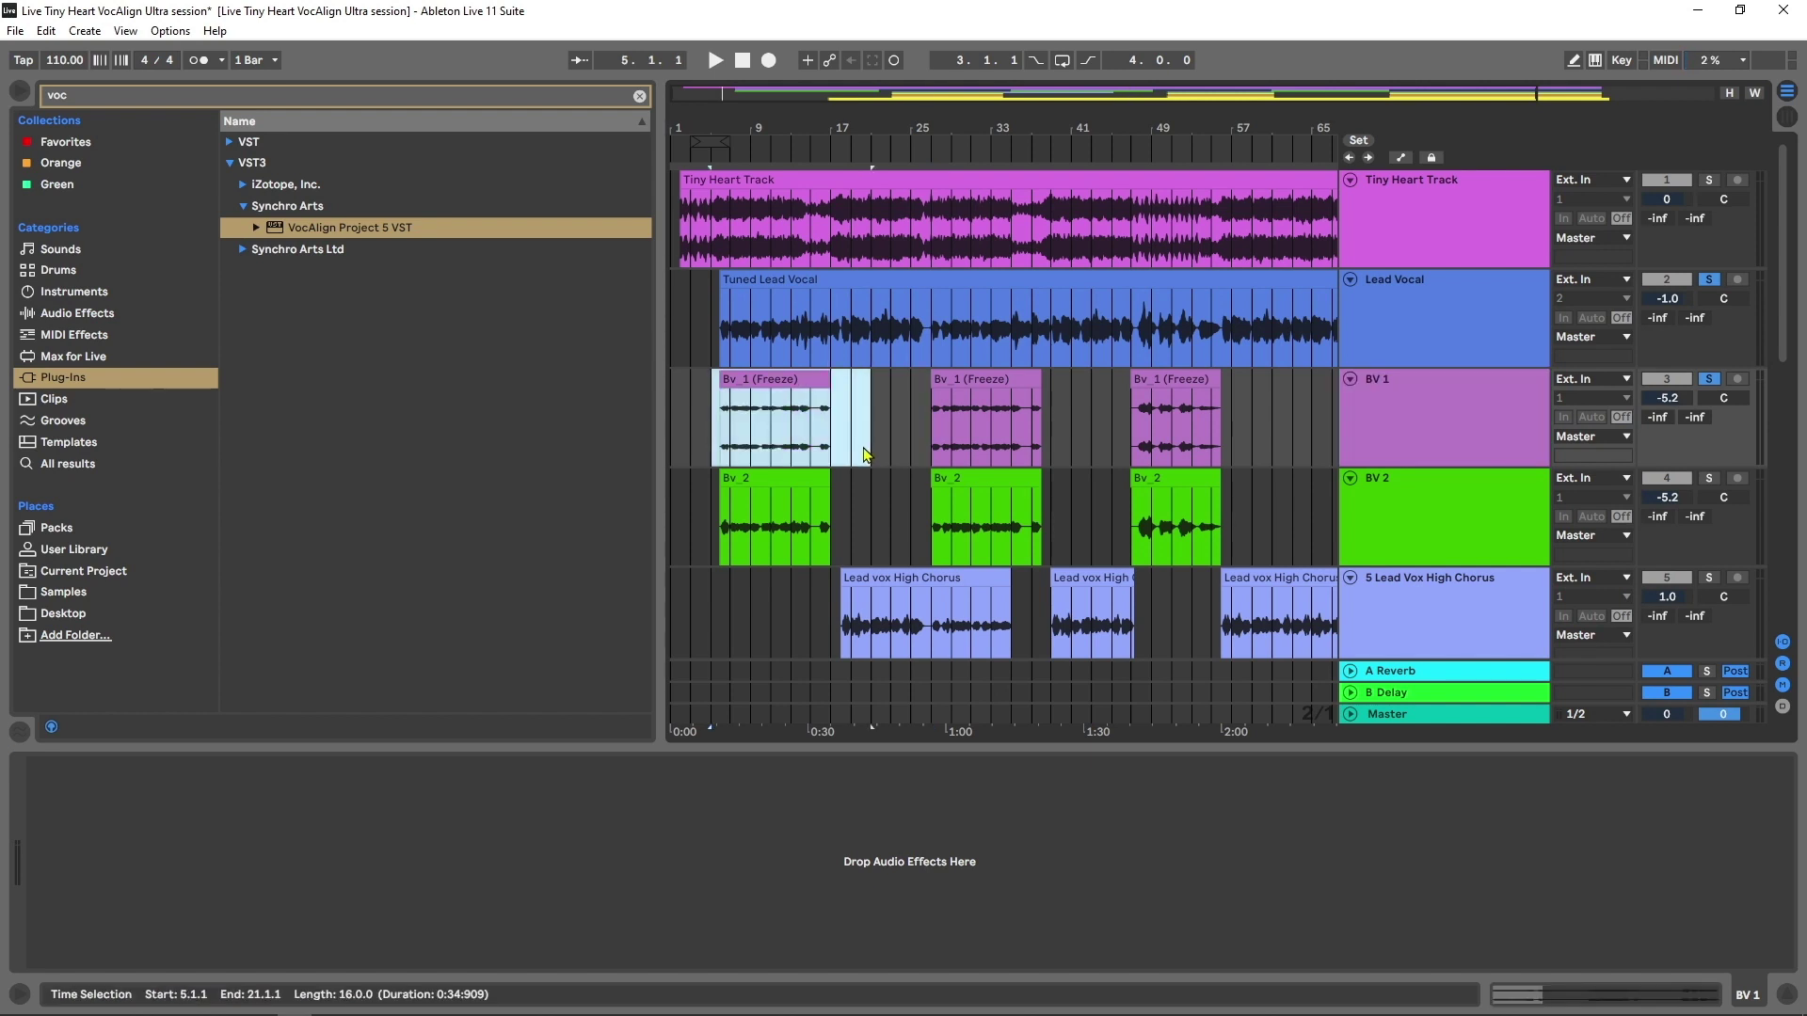
Undo the flatten with Ctrl+Z to restore VocAlign on BV 1, then shrink its window
key(ctrl+z)
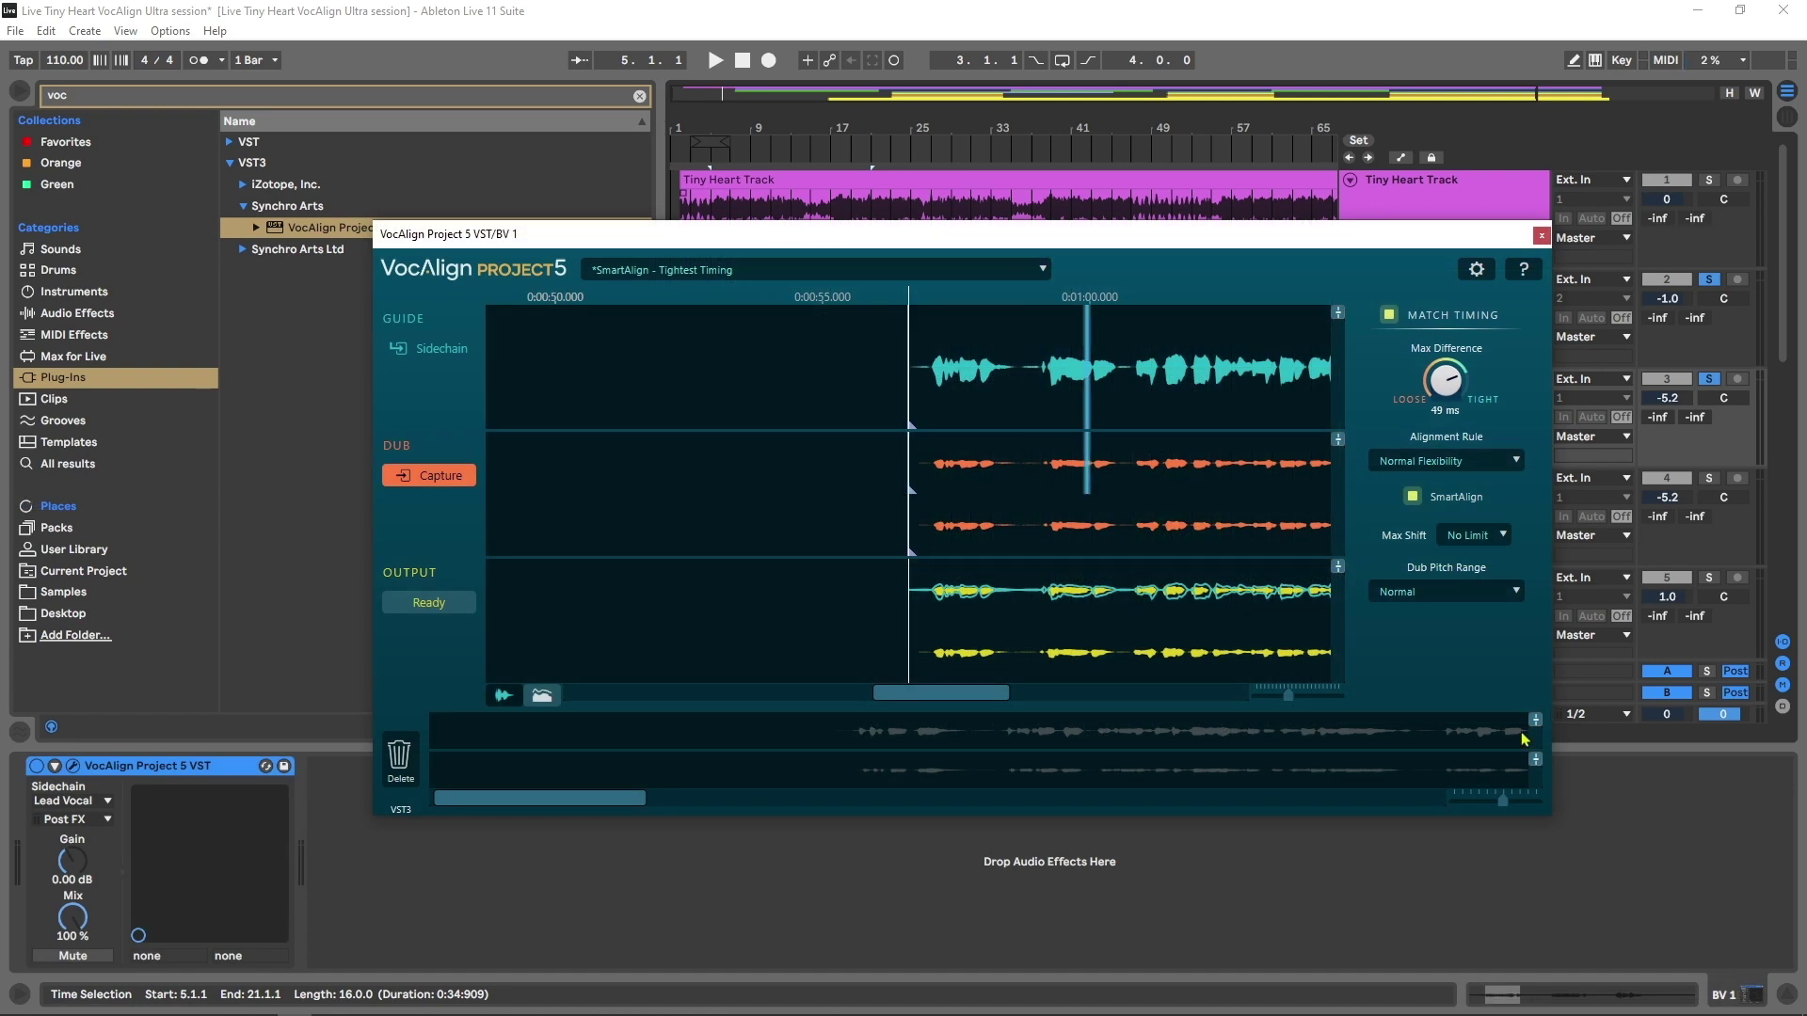
drag(1520, 816, 1563, 646)
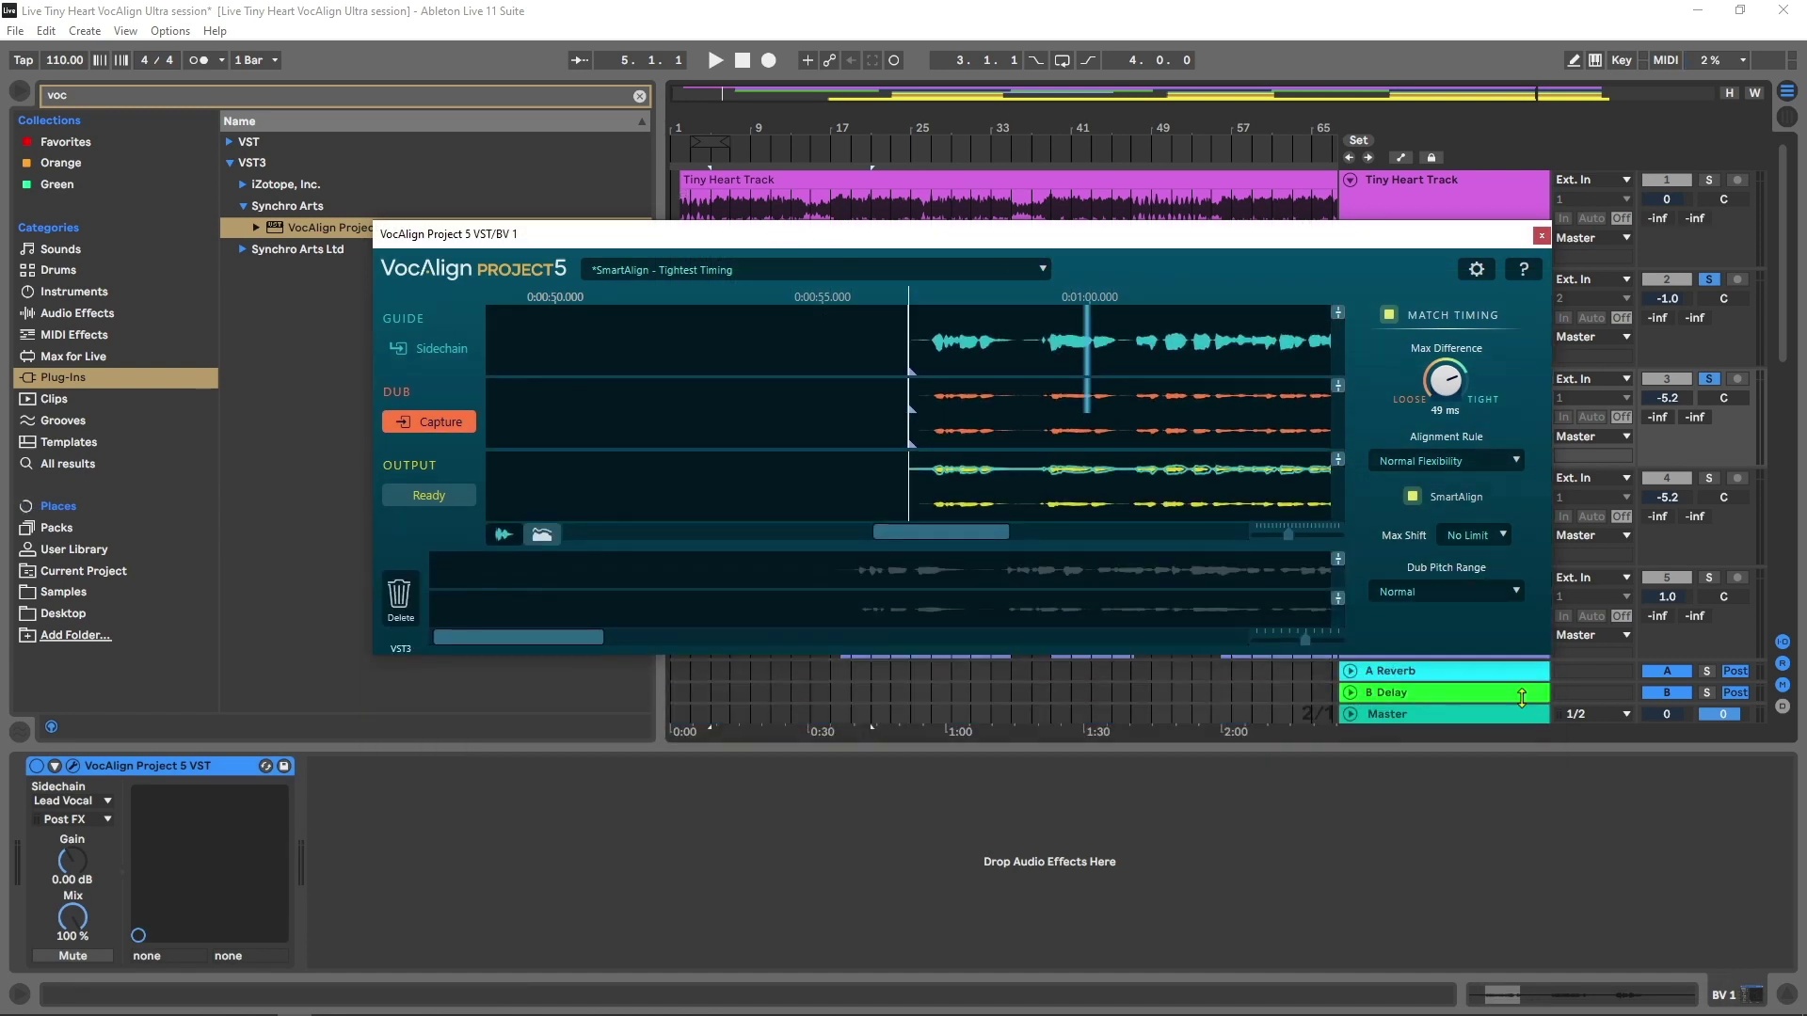
drag(1562, 645, 1673, 573)
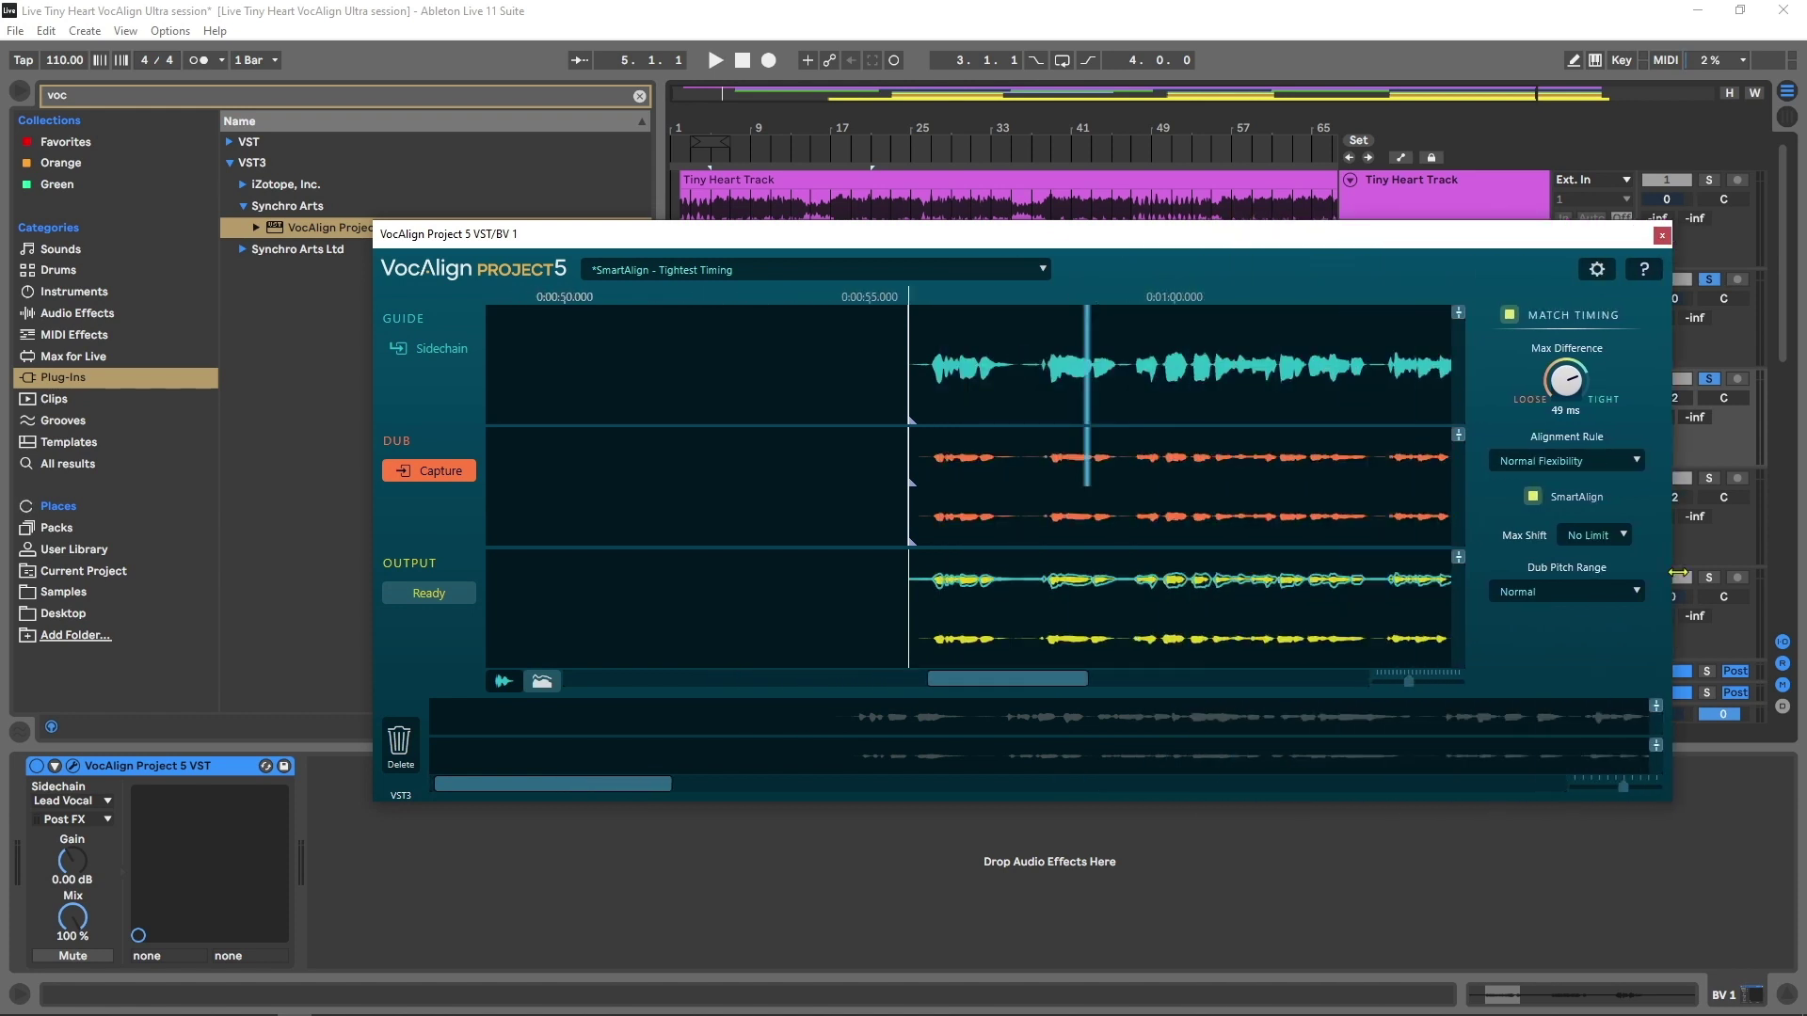